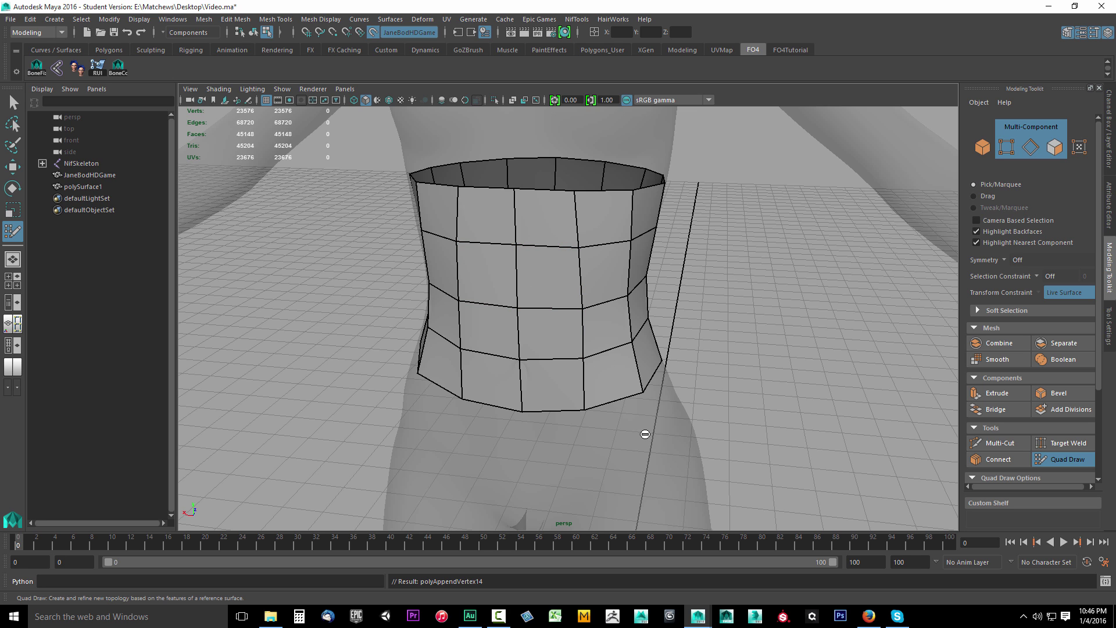
- Exit Quad Draw, disable the live surface, and return the waist mesh to object mode
{"action": "left_click_drag", "start_coordinate": [722, 440], "coordinate": [814, 446], "text": "alt"}
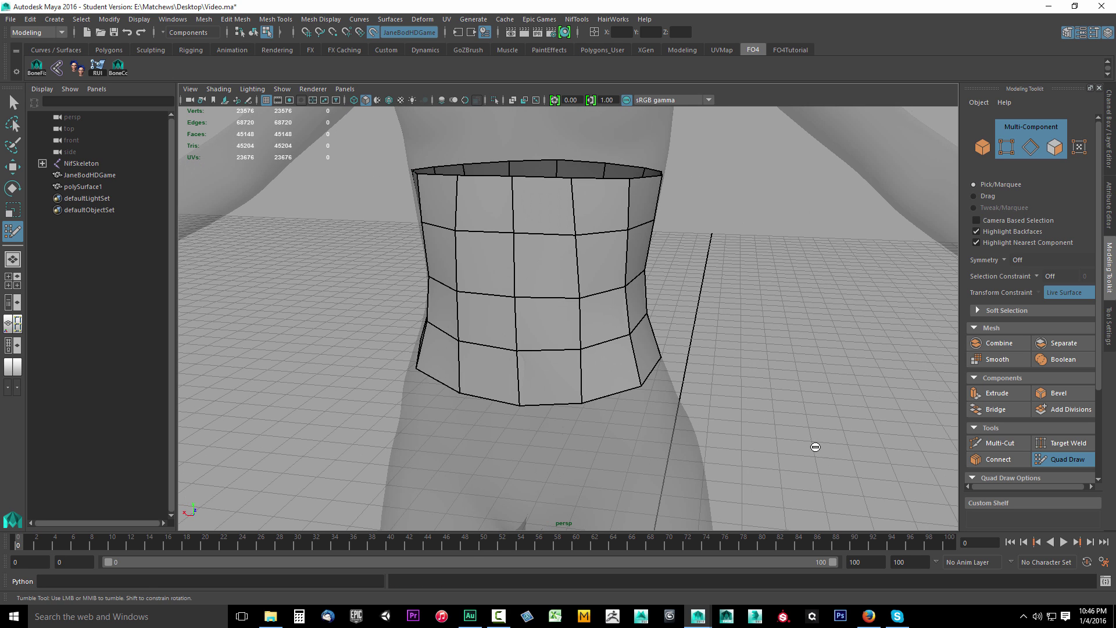
{"action": "left_click", "coordinate": [1050, 460]}
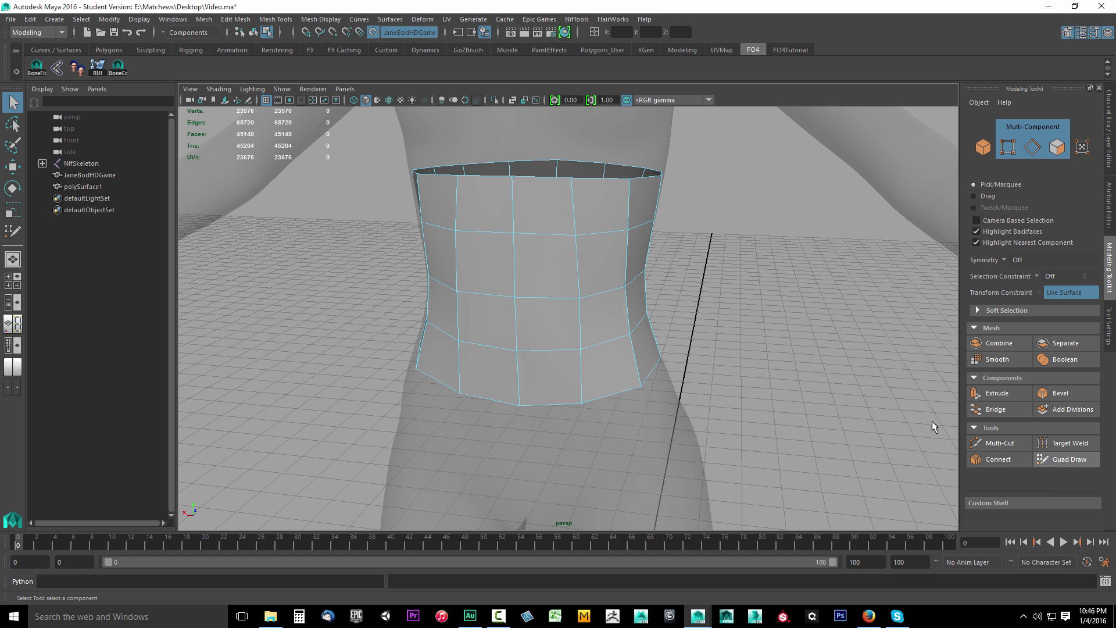
{"action": "left_click", "coordinate": [373, 34]}
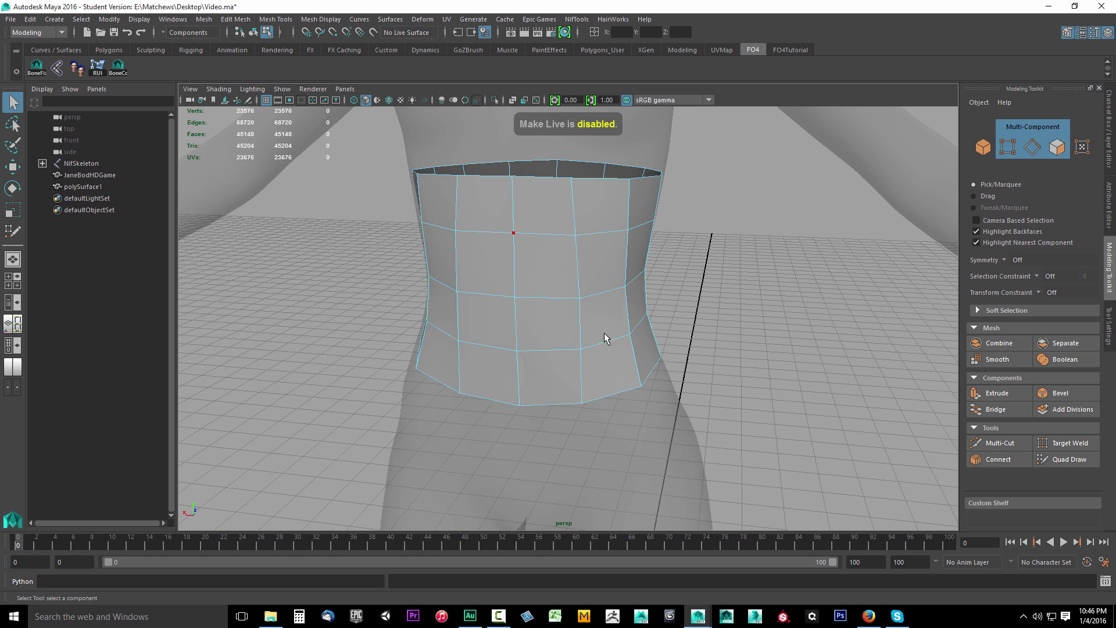
{"action": "right_click", "coordinate": [533, 231]}
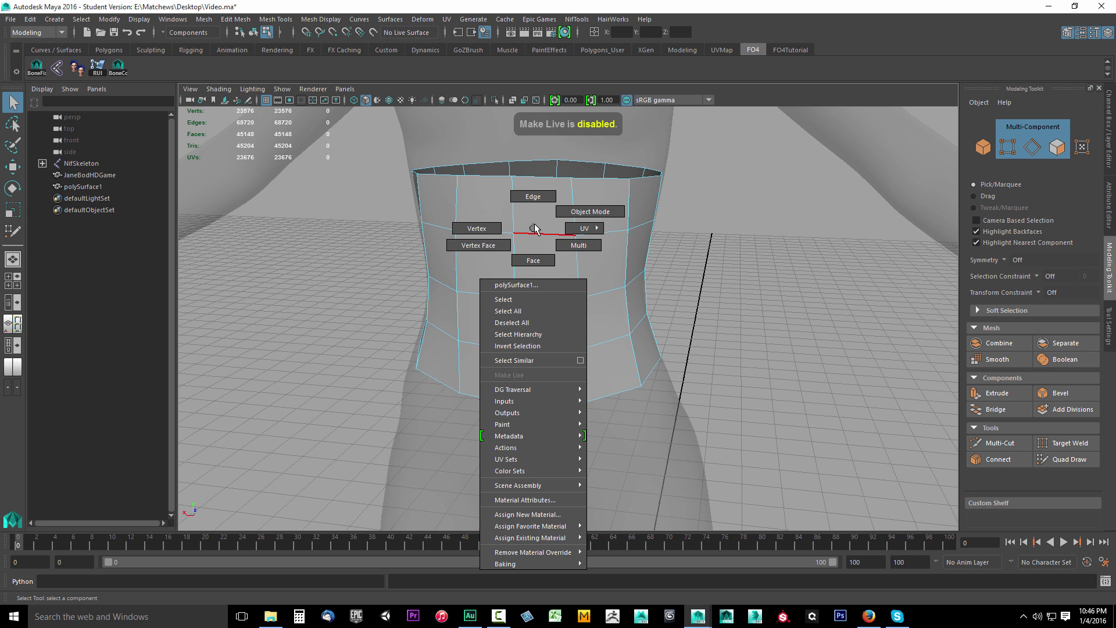
{"action": "left_click", "coordinate": [590, 212]}
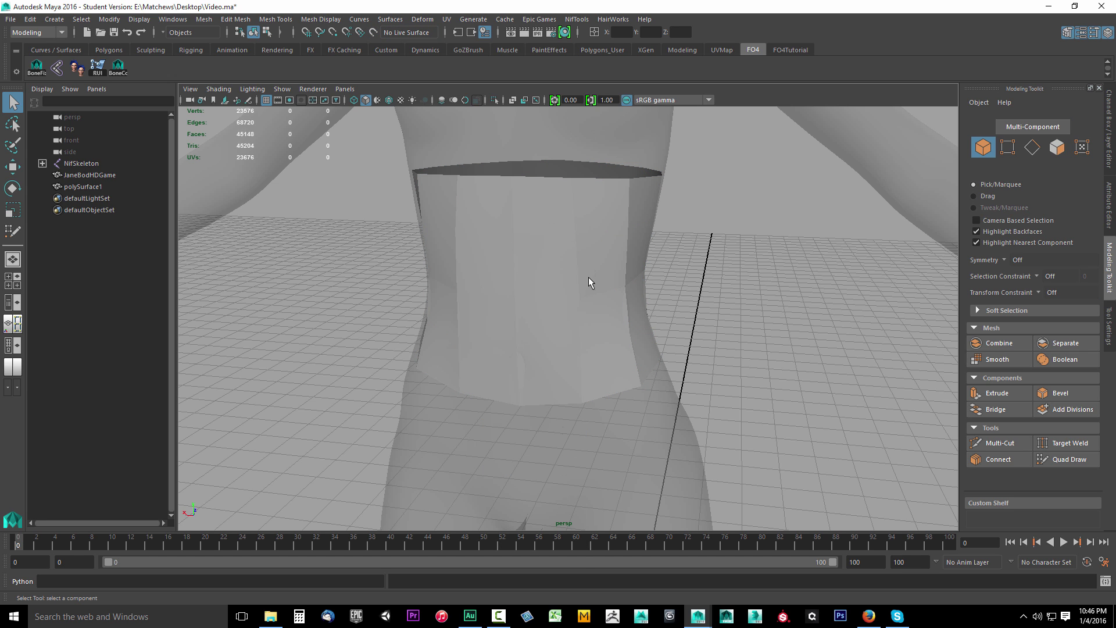
- Select the JaneBodHDGame body mesh and assign it to a new display layer
{"action": "left_click", "coordinate": [573, 149]}
{"action": "left_click", "coordinate": [764, 326]}
{"action": "left_click", "coordinate": [580, 145]}
{"action": "left_click", "coordinate": [749, 308]}
{"action": "left_click", "coordinate": [580, 155]}
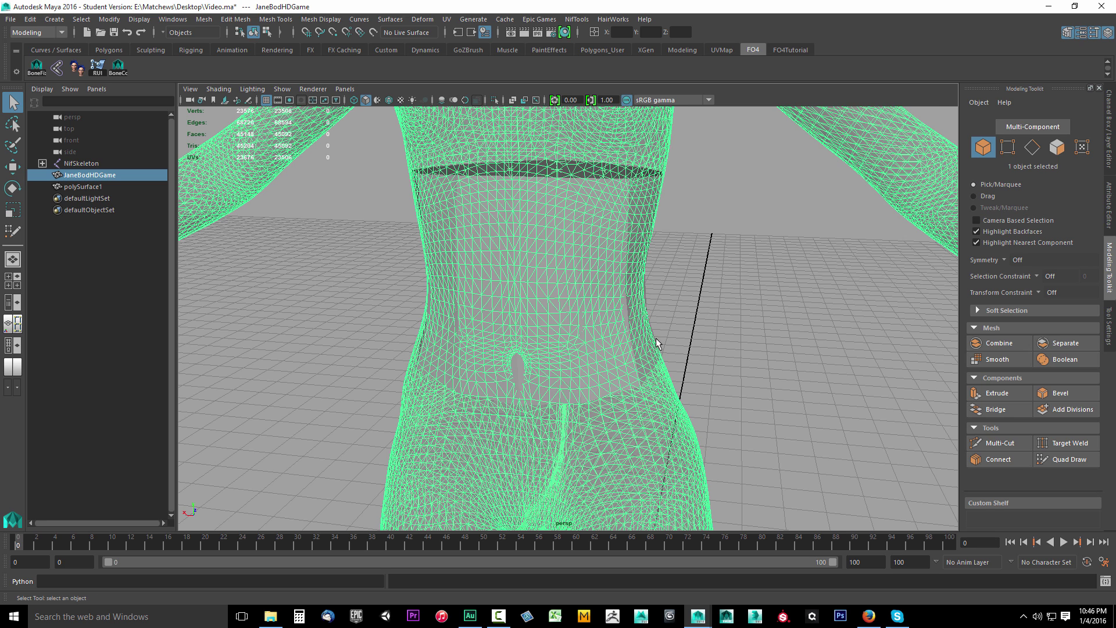
{"action": "left_click", "coordinate": [797, 293]}
{"action": "left_click", "coordinate": [577, 157]}
{"action": "left_click", "coordinate": [1108, 138]}
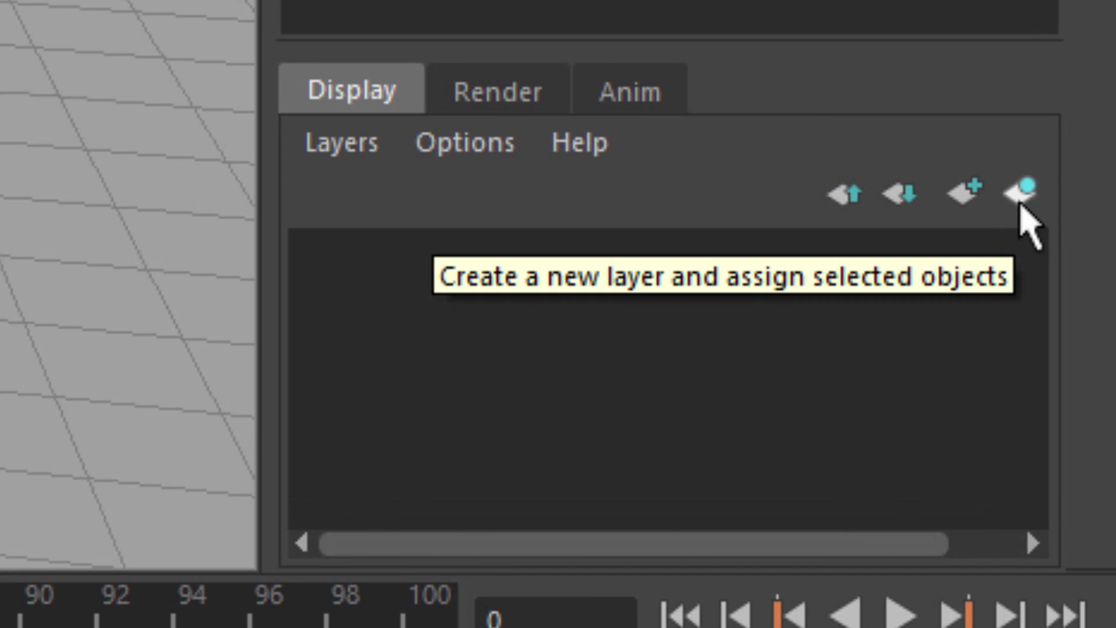
{"action": "left_click", "coordinate": [1017, 196]}
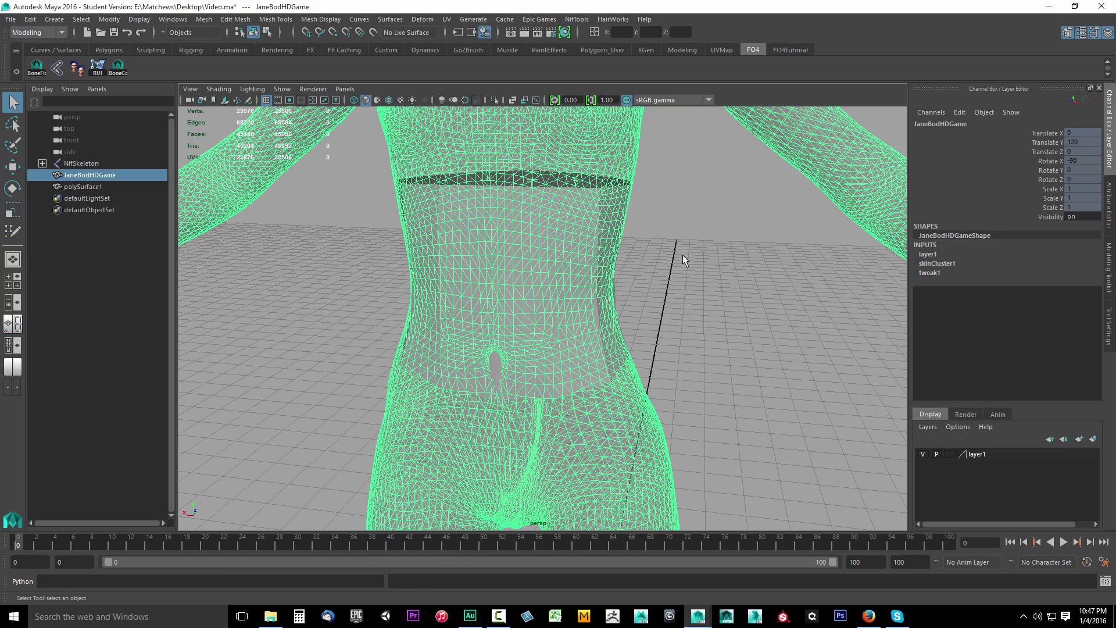
- Set the body's display layer to Reference and check that the body can no longer be selected
{"action": "left_click", "coordinate": [683, 256]}
{"action": "left_click", "coordinate": [582, 168]}
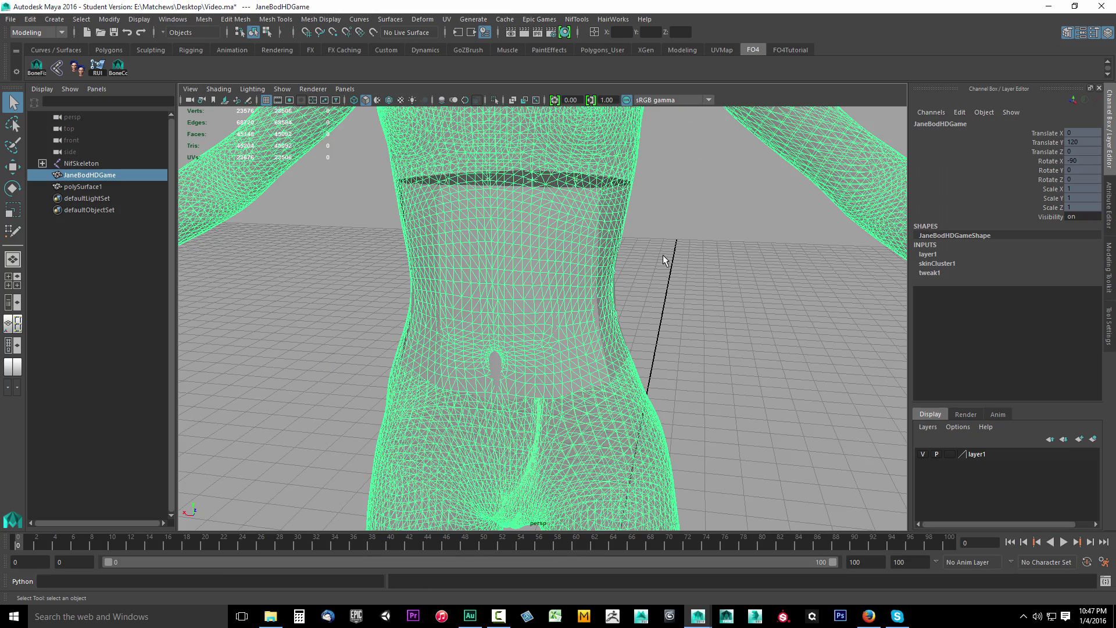
{"action": "left_click", "coordinate": [950, 455]}
{"action": "left_click", "coordinate": [761, 417]}
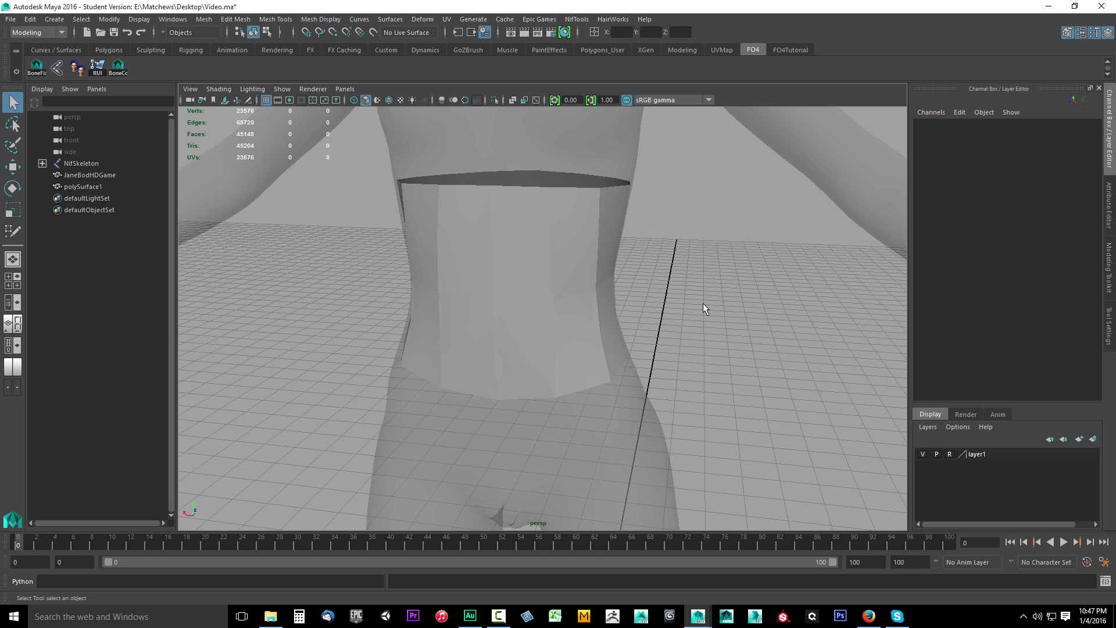
- Turn on wireframe on shaded display for the viewport
{"action": "left_click_drag", "start_coordinate": [727, 324], "coordinate": [545, 329], "text": "alt"}
{"action": "left_click_drag", "start_coordinate": [684, 362], "coordinate": [653, 307], "text": "alt"}
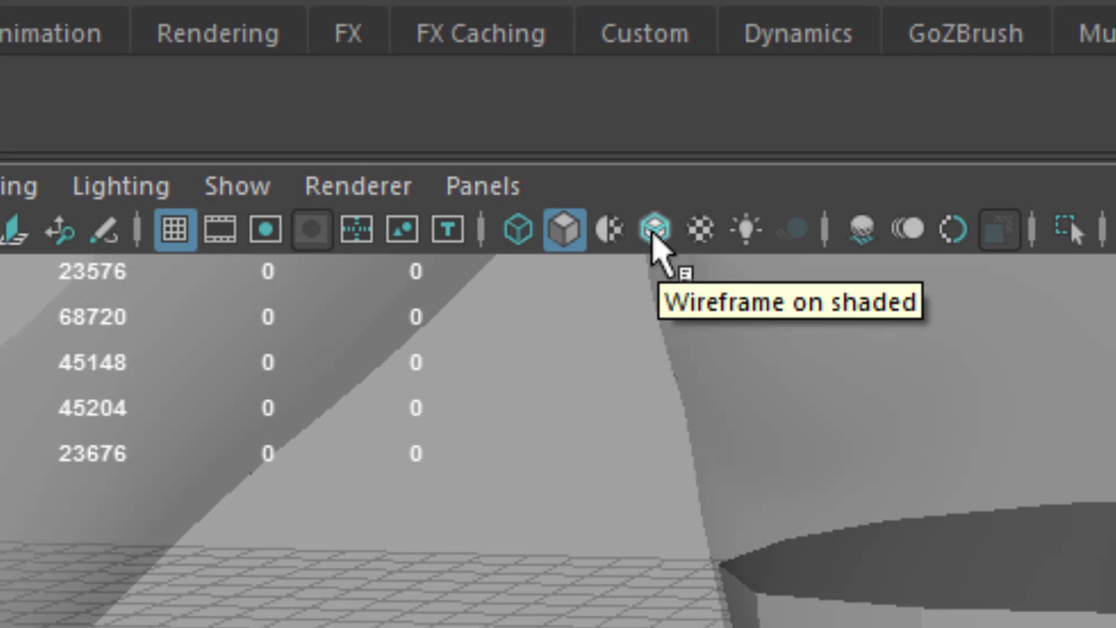
{"action": "left_click", "coordinate": [654, 230]}
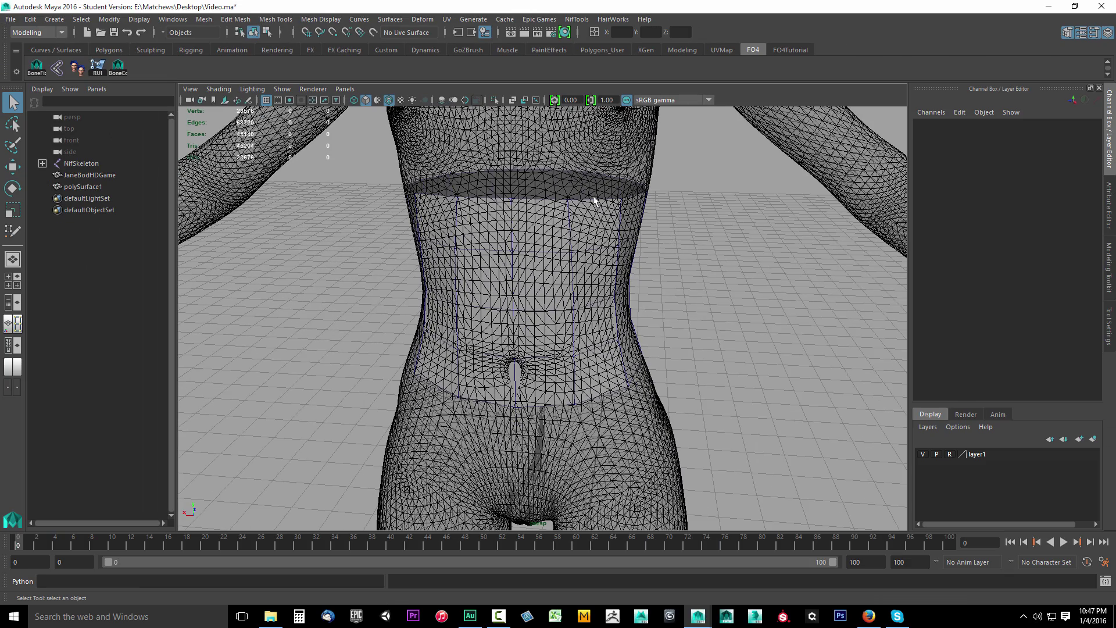
- Extrude the waist mesh polySurface1 outward with a Local Translate Z of 0.2
{"action": "left_click", "coordinate": [552, 290]}
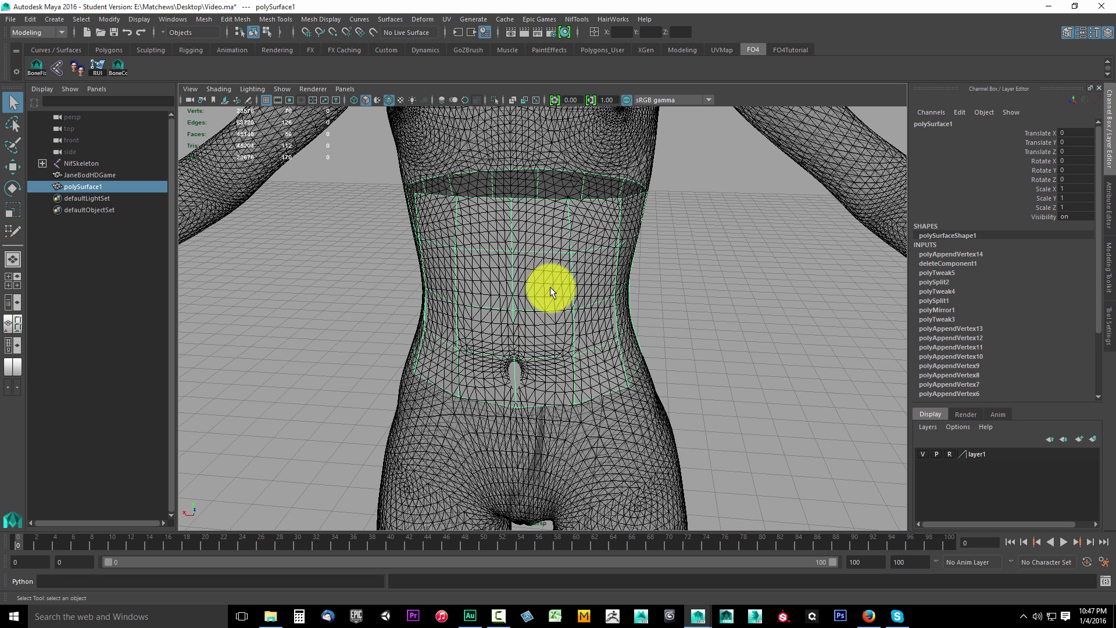
{"action": "left_click", "coordinate": [237, 18]}
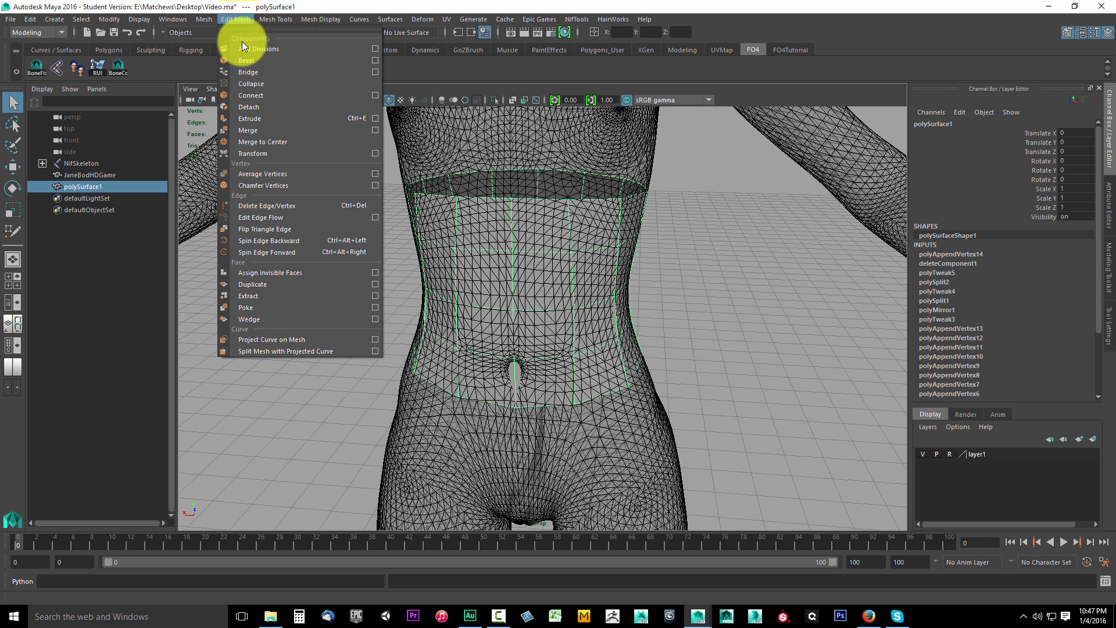
{"action": "left_click", "coordinate": [255, 118]}
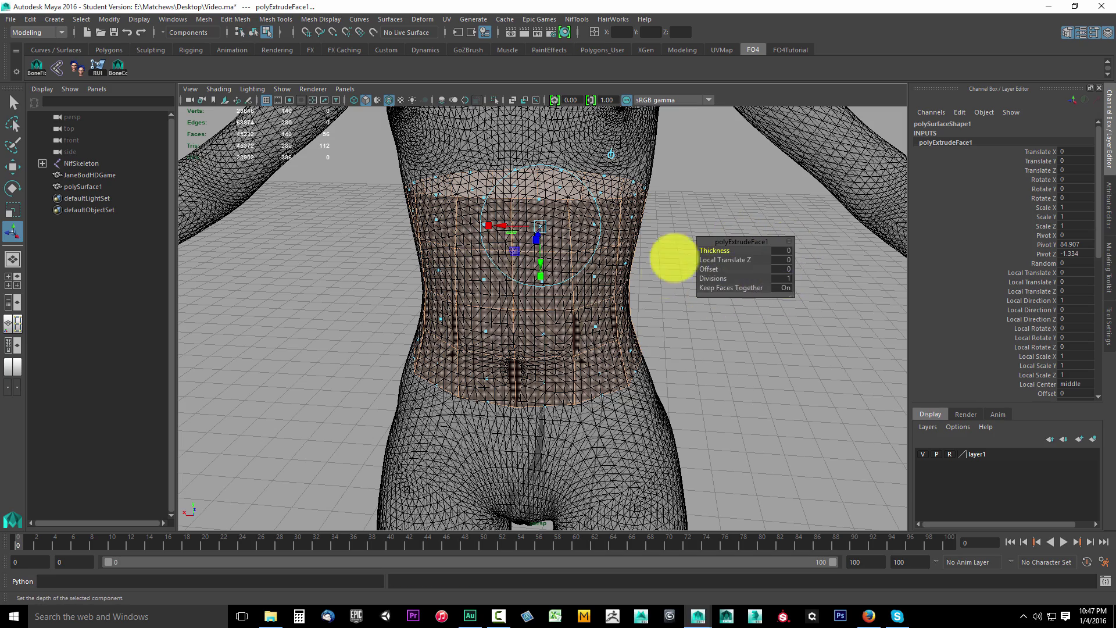
{"action": "left_click_drag", "start_coordinate": [661, 382], "coordinate": [742, 244], "text": "alt"}
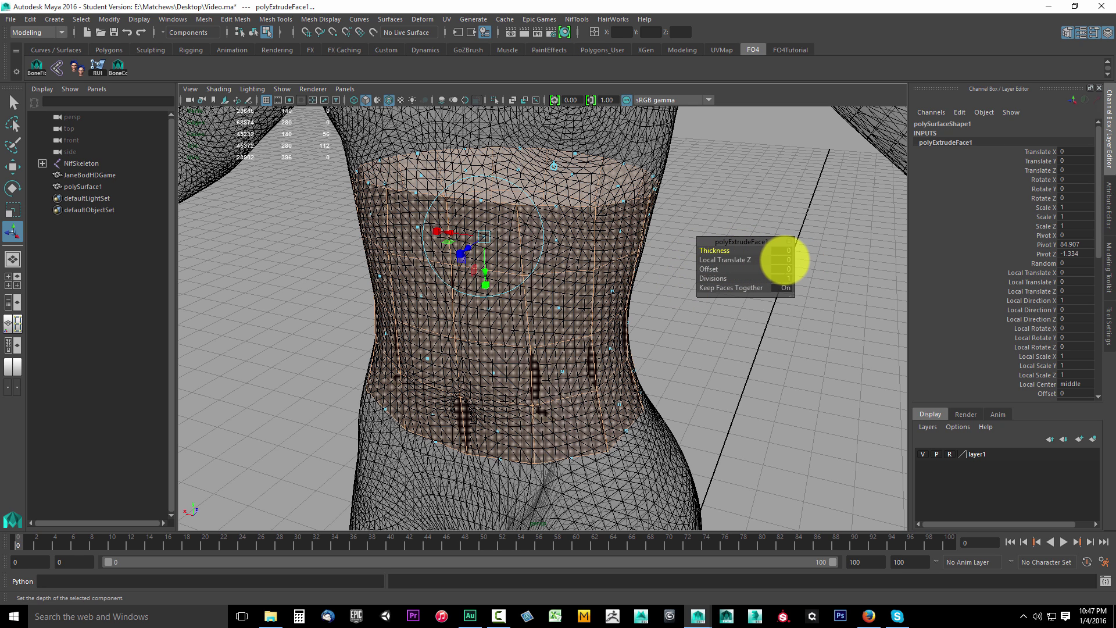
{"action": "left_click", "coordinate": [781, 260]}
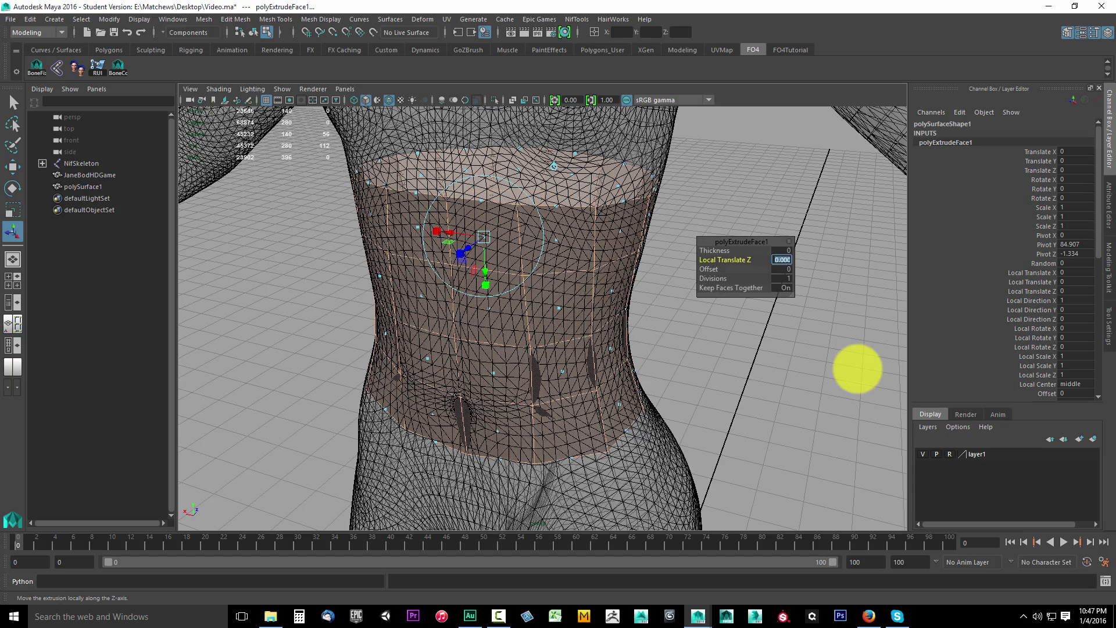
{"action": "type", "text": ".2"}
{"action": "key", "text": "Return"}
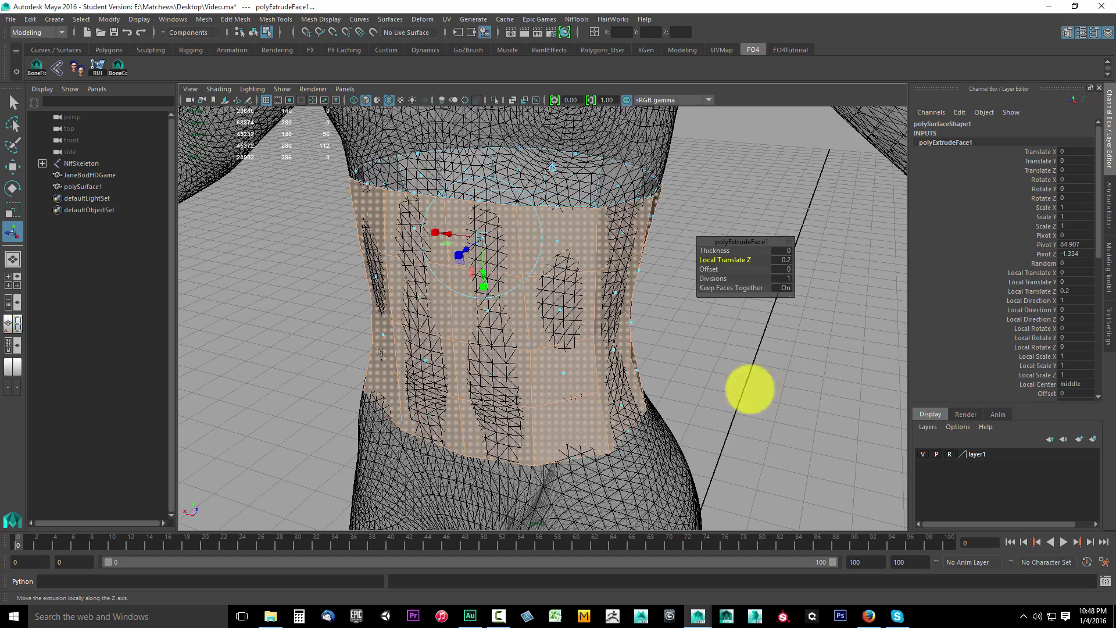
- Leave the extrude and reselect the thickened waist mesh in object mode
{"action": "left_click_drag", "start_coordinate": [651, 346], "coordinate": [581, 282], "text": "alt"}
{"action": "left_click_drag", "start_coordinate": [494, 431], "coordinate": [535, 391]}
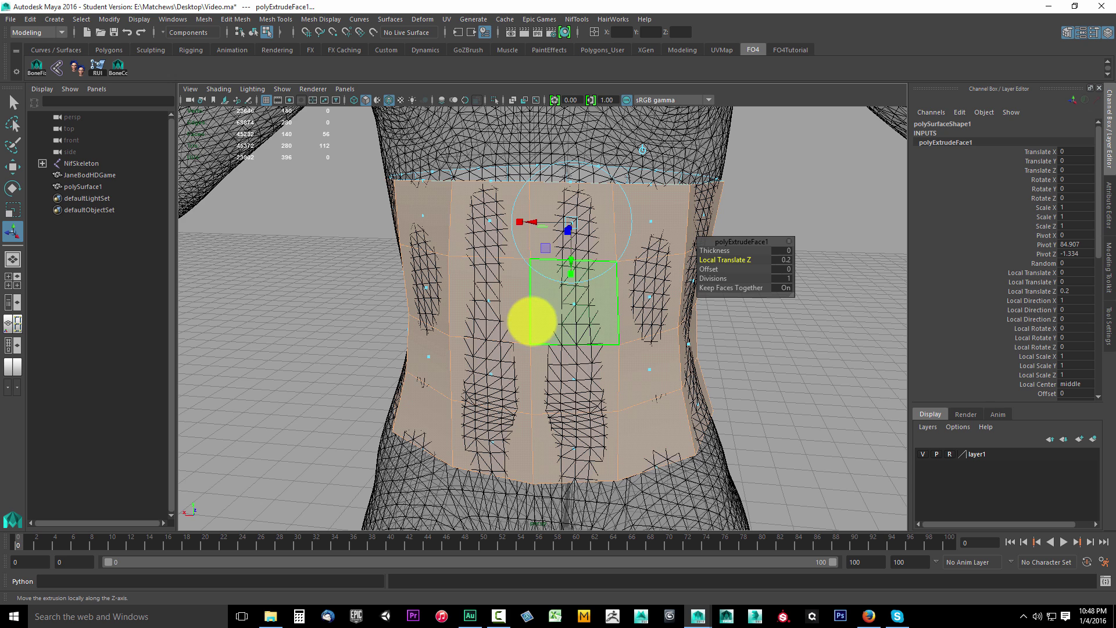
{"action": "left_click", "coordinate": [844, 346]}
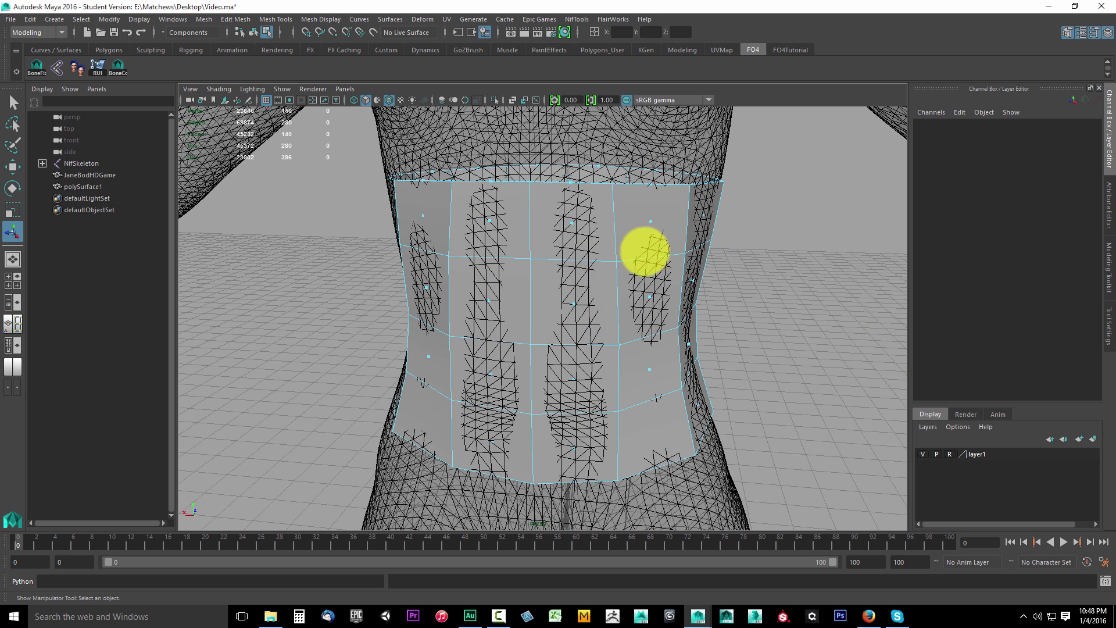
{"action": "right_click_drag", "start_coordinate": [522, 284], "coordinate": [568, 254]}
{"action": "left_click", "coordinate": [526, 285]}
{"action": "left_click_drag", "start_coordinate": [526, 284], "coordinate": [526, 251], "text": "alt"}
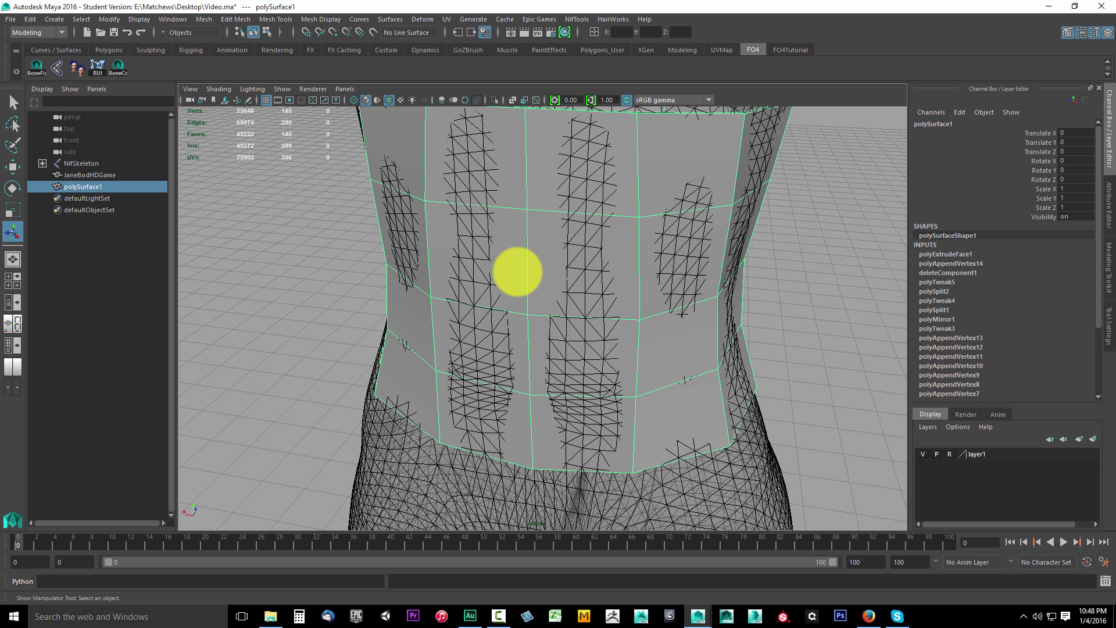
- In vertex mode, select the paired outer and inner vertices at a corner of the waist mesh's lower rim
{"action": "right_click_drag", "start_coordinate": [518, 271], "coordinate": [477, 266]}
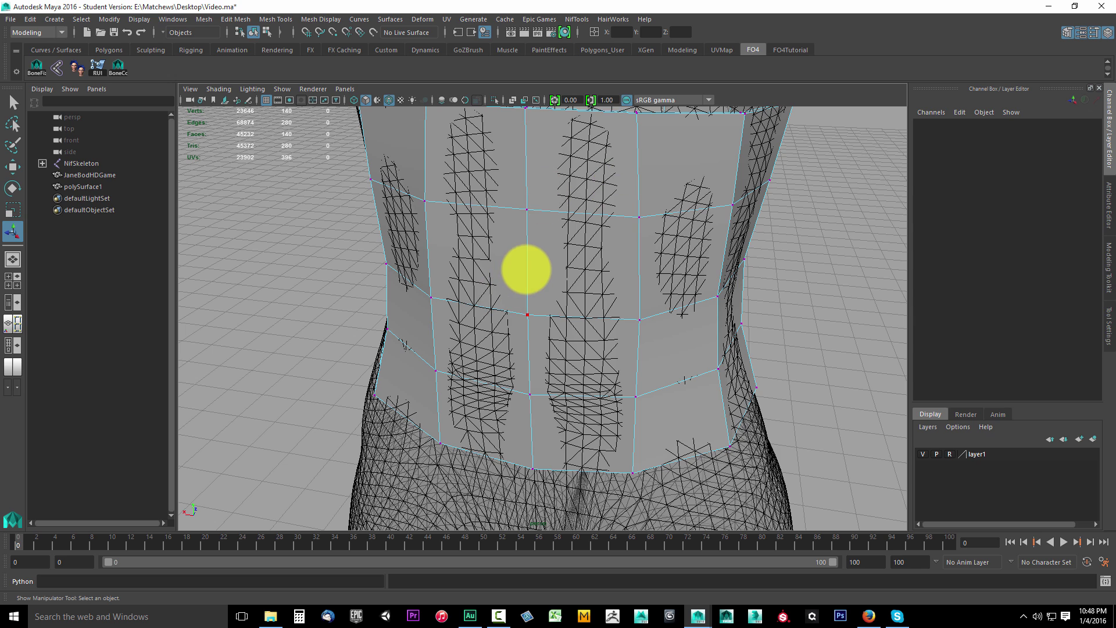
{"action": "right_click", "coordinate": [526, 269]}
{"action": "right_click_drag", "start_coordinate": [526, 258], "coordinate": [475, 259]}
{"action": "left_click_drag", "start_coordinate": [615, 349], "coordinate": [517, 369], "text": "alt"}
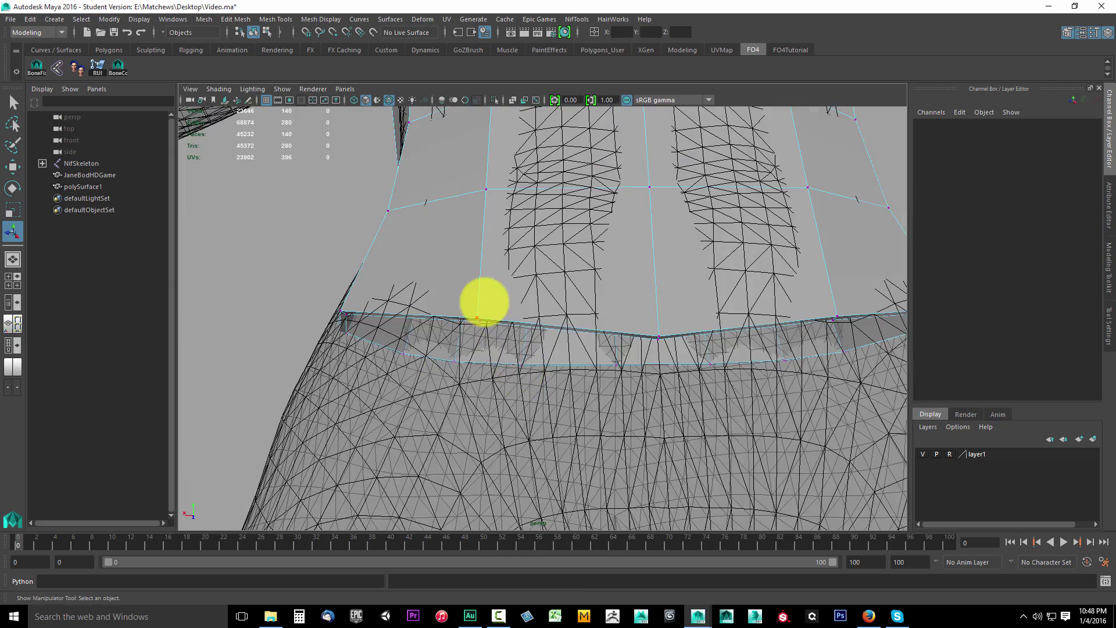
{"action": "left_click", "coordinate": [484, 301]}
{"action": "left_click_drag", "start_coordinate": [558, 308], "coordinate": [496, 324], "text": "alt"}
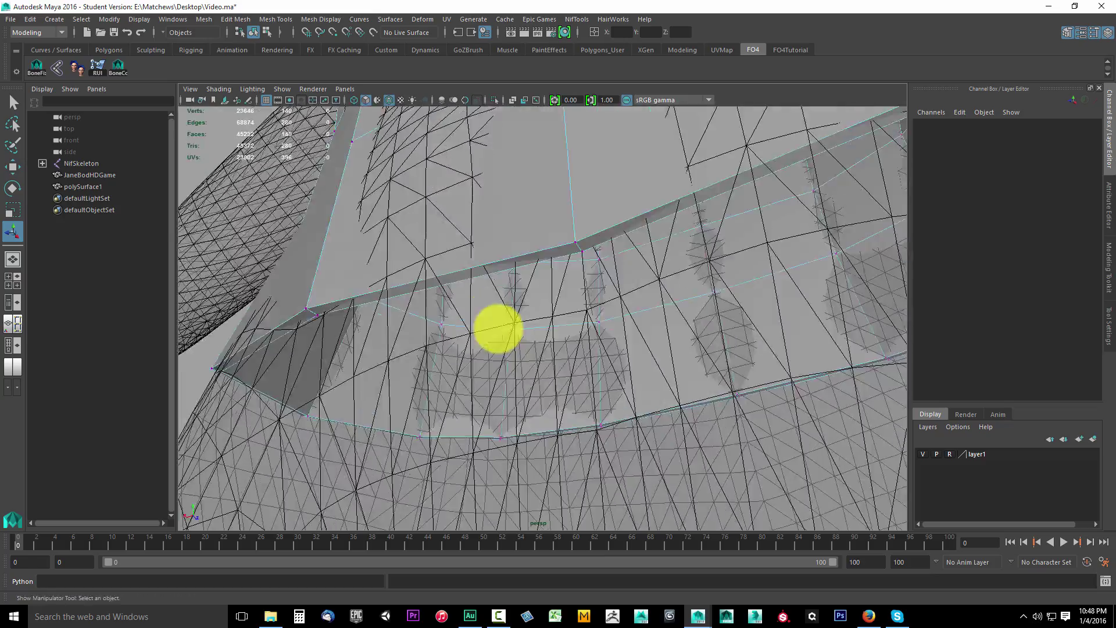
{"action": "right_click_drag", "start_coordinate": [496, 324], "coordinate": [538, 335], "text": "alt"}
{"action": "left_click", "coordinate": [648, 254]}
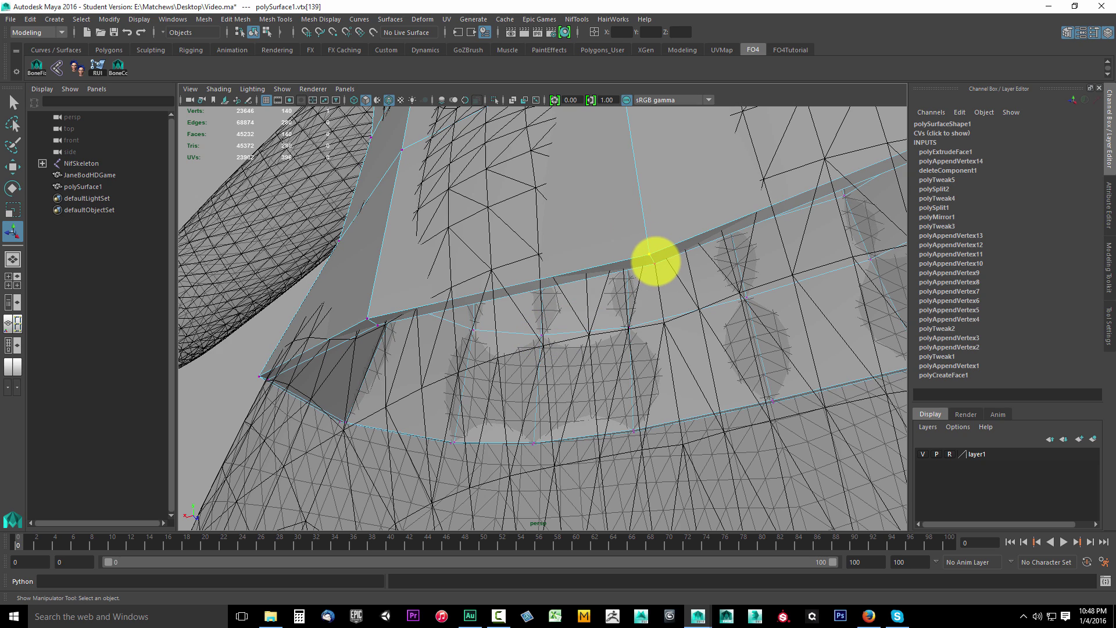
{"action": "left_click", "coordinate": [655, 263]}
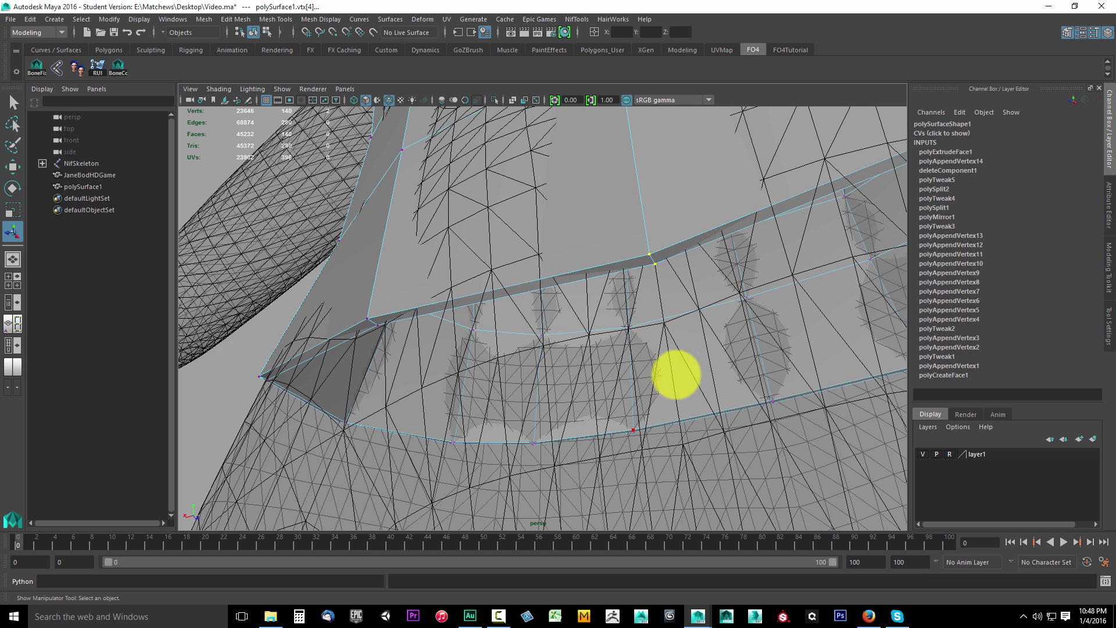
{"action": "left_click_drag", "start_coordinate": [674, 352], "coordinate": [625, 404], "text": "alt"}
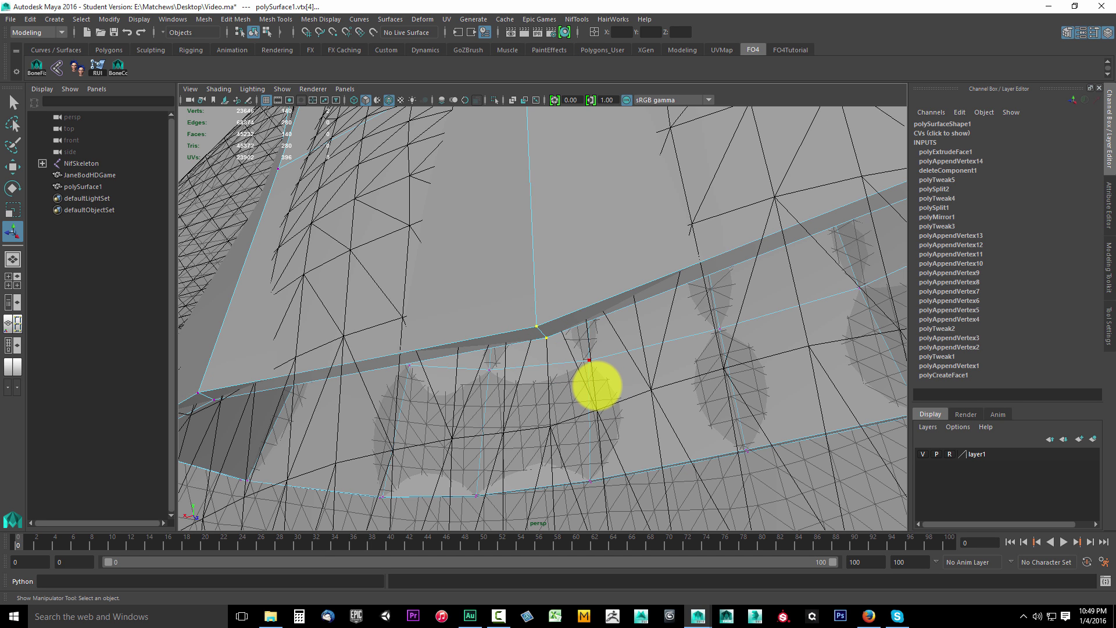
- Activate the Move tool and set its axis orientation to World
{"action": "key", "text": "w"}
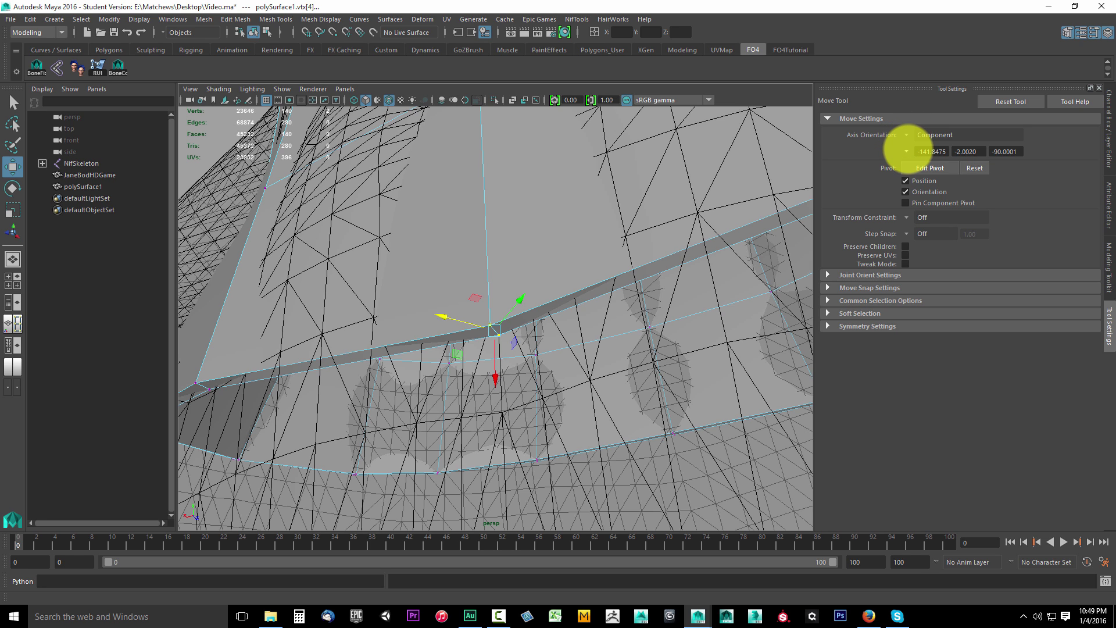
{"action": "left_click", "coordinate": [909, 145]}
{"action": "left_click", "coordinate": [927, 150]}
{"action": "left_click", "coordinate": [914, 148]}
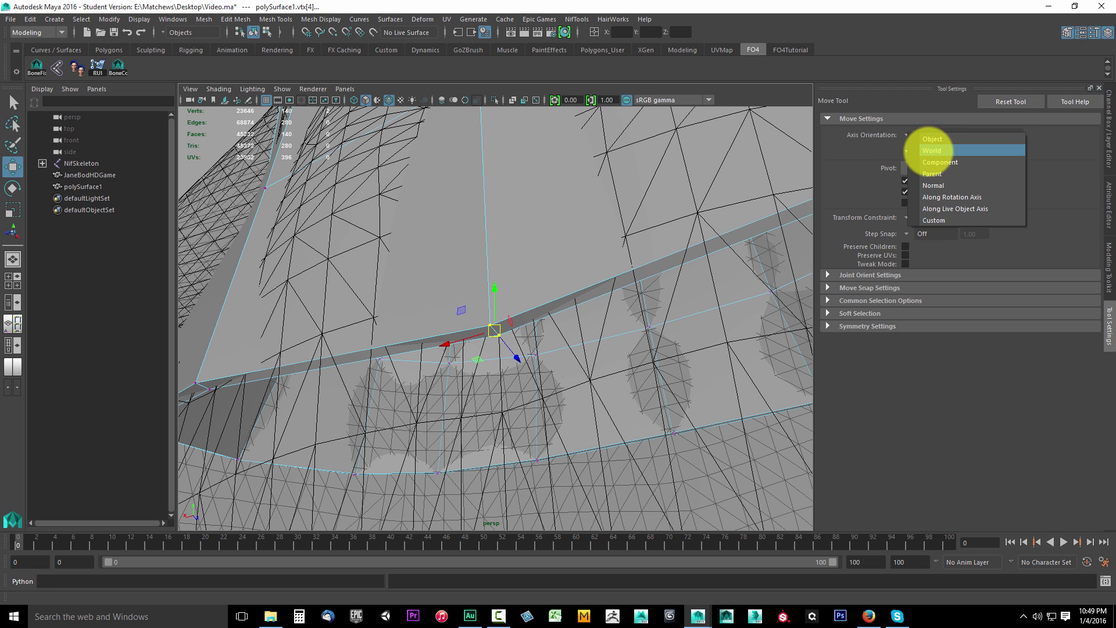
{"action": "left_click", "coordinate": [928, 150]}
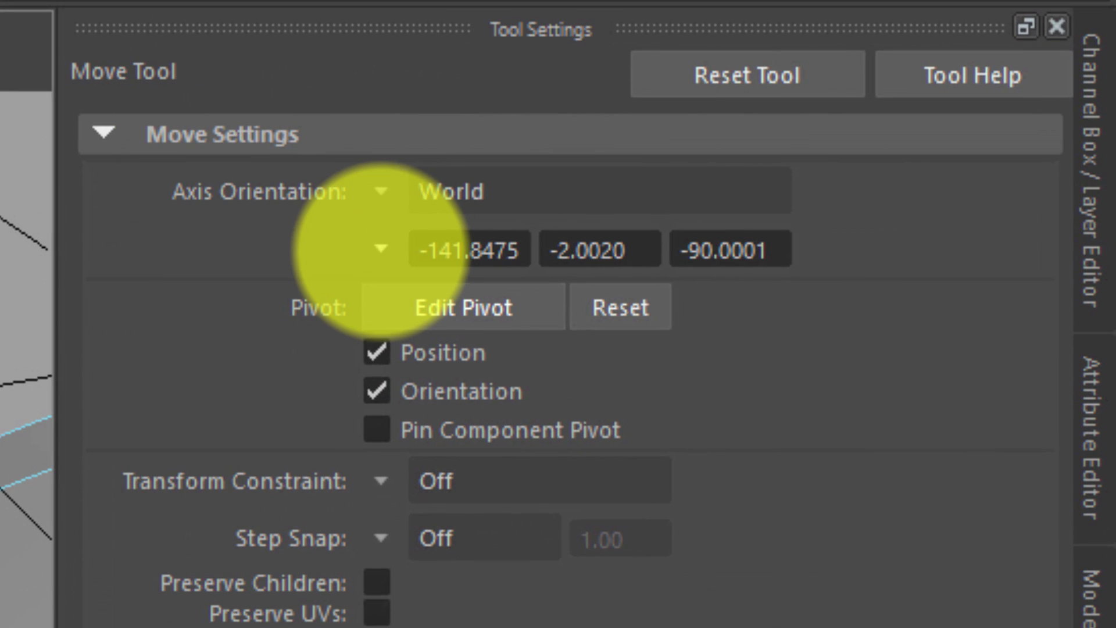
- Orient the Move tool's axis to the short thickness edge between the two selected rim vertices using Set To Edge
{"action": "left_click", "coordinate": [380, 249]}
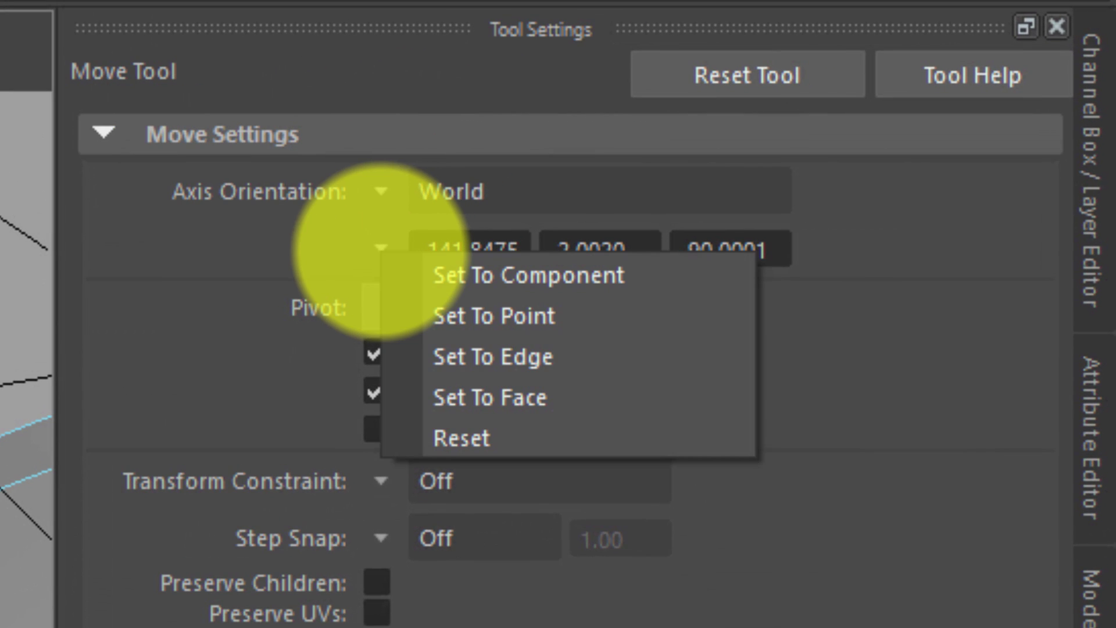
{"action": "left_click", "coordinate": [400, 356]}
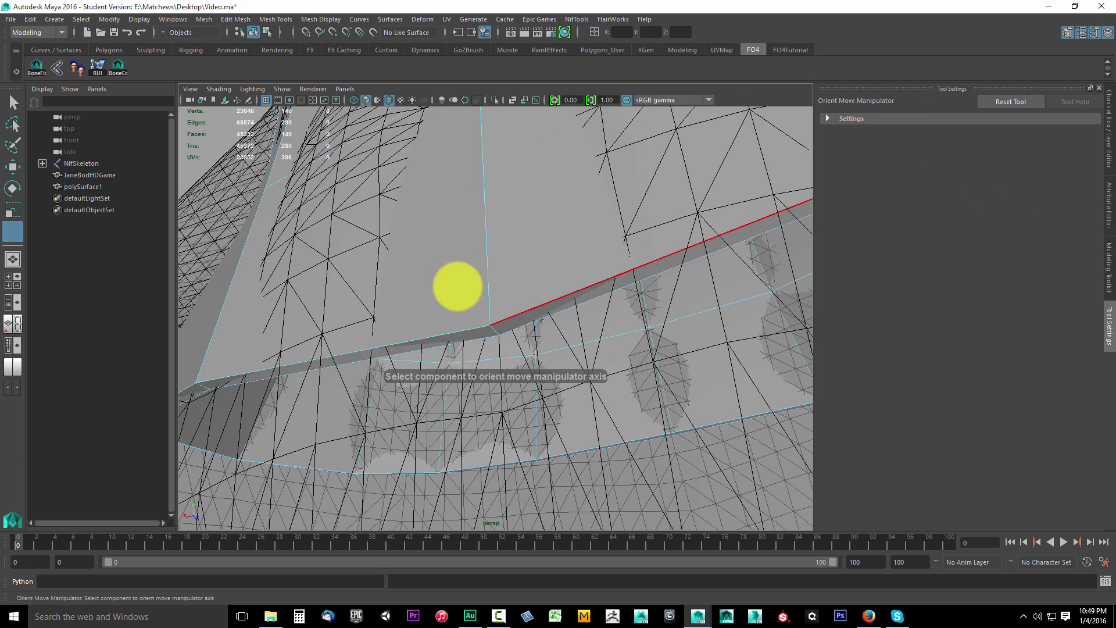
{"action": "left_click", "coordinate": [492, 328]}
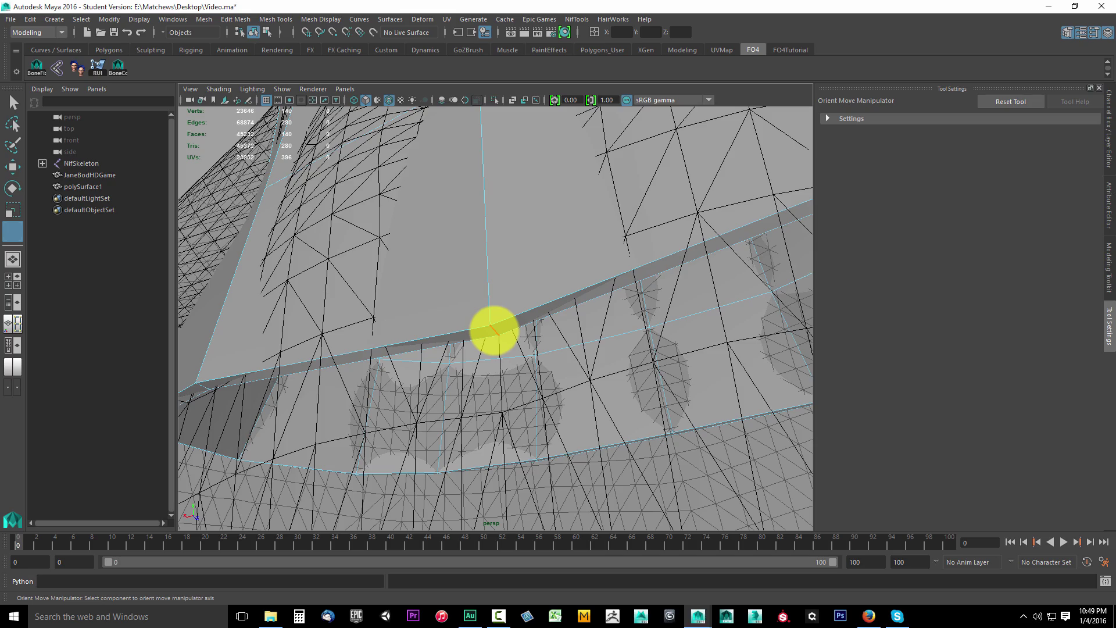
{"action": "mouse_move", "coordinate": [590, 423]}
{"action": "left_mouse_down", "text": "alt"}
{"action": "mouse_move", "coordinate": [540, 428]}
{"action": "mouse_move", "coordinate": [568, 381]}
{"action": "mouse_move", "coordinate": [610, 443]}
{"action": "mouse_move", "coordinate": [587, 430]}
{"action": "left_mouse_up", "text": "alt"}
{"action": "left_click_drag", "start_coordinate": [387, 360], "coordinate": [378, 287], "text": "alt"}
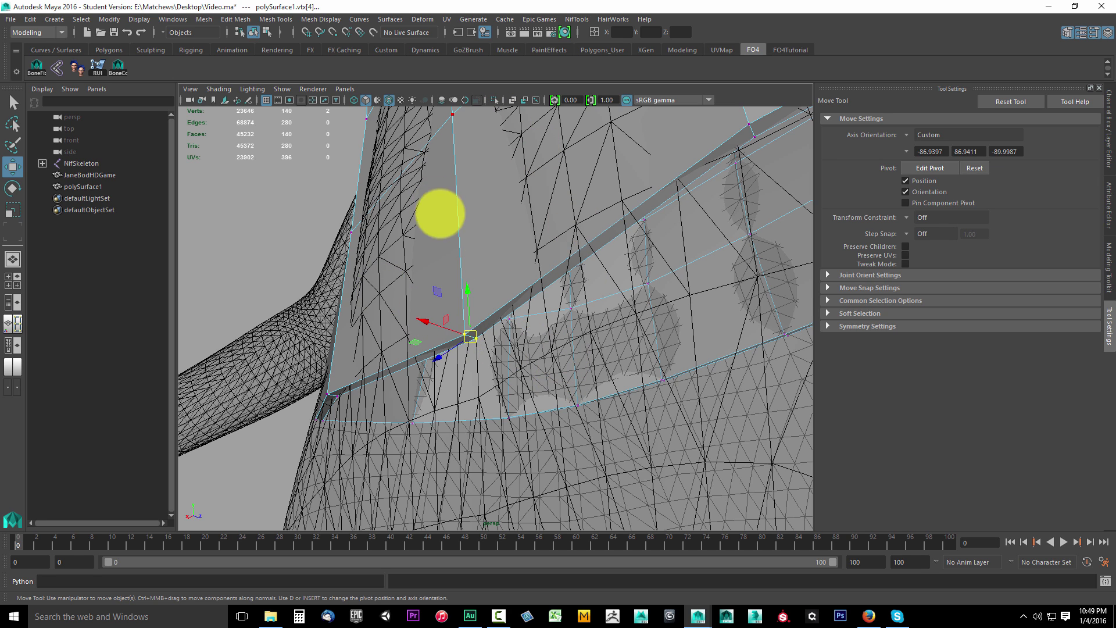
{"action": "left_click_drag", "start_coordinate": [438, 210], "coordinate": [563, 259], "text": "alt"}
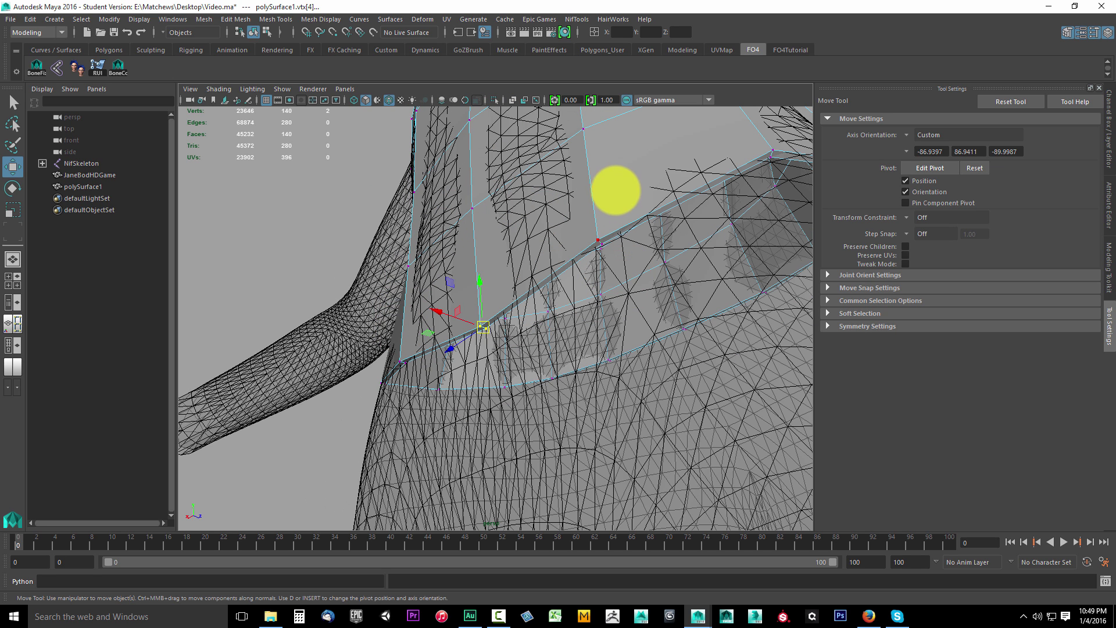
- Turn on Soft Select for the Move tool
{"action": "left_click_drag", "start_coordinate": [374, 301], "coordinate": [530, 381], "text": "alt"}
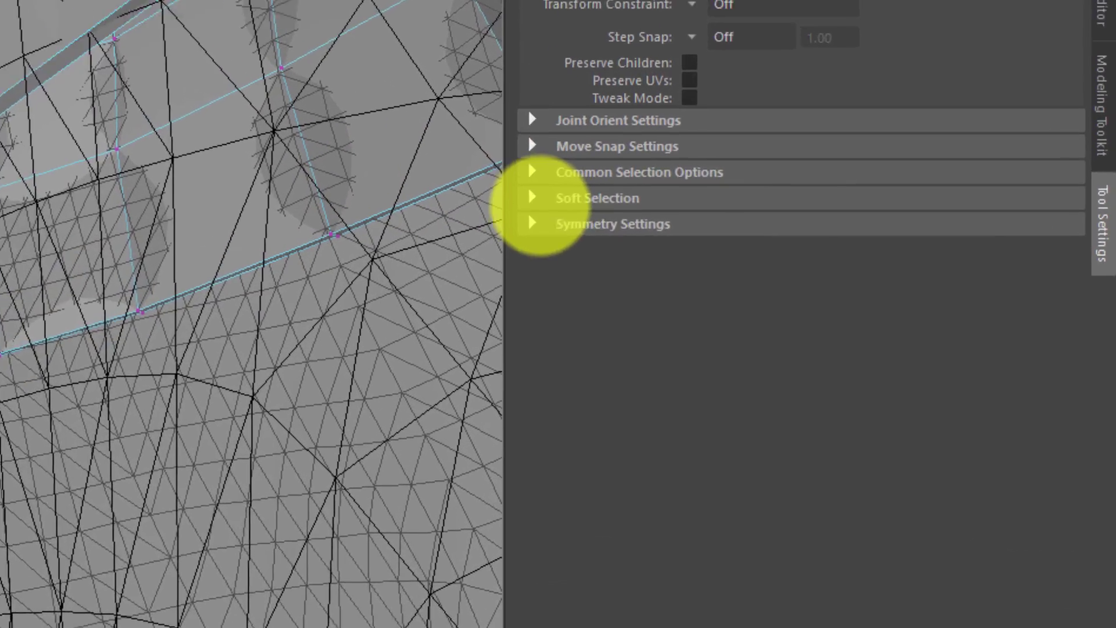
{"action": "left_click", "coordinate": [848, 314]}
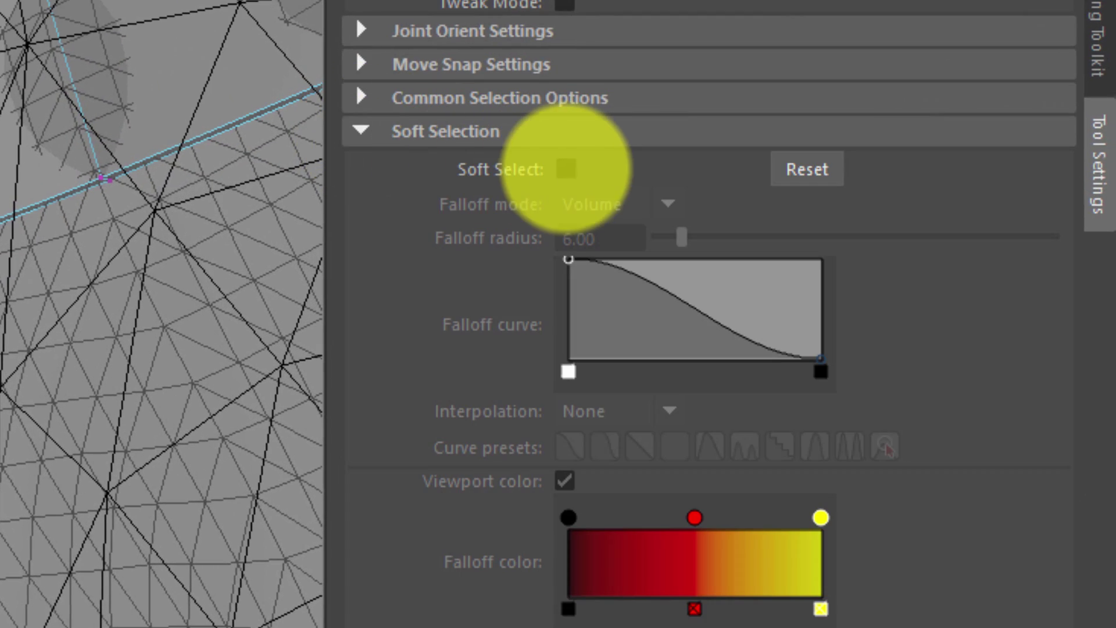
{"action": "left_click", "coordinate": [567, 169]}
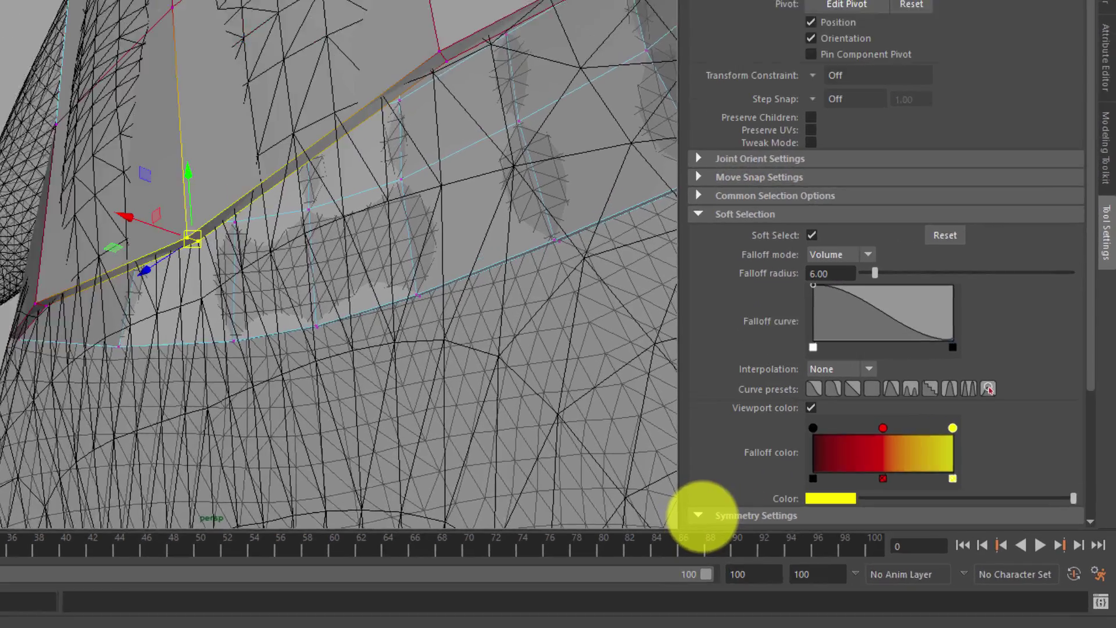
- Set the Move tool's symmetry to Object X
{"action": "left_click", "coordinate": [827, 522]}
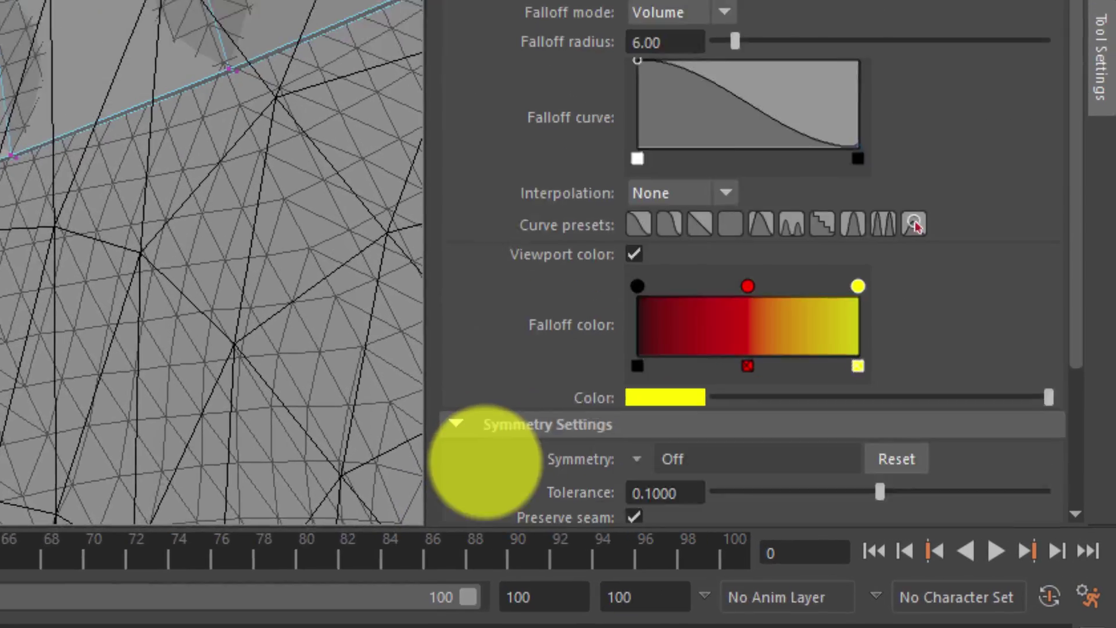
{"action": "left_click", "coordinate": [569, 235]}
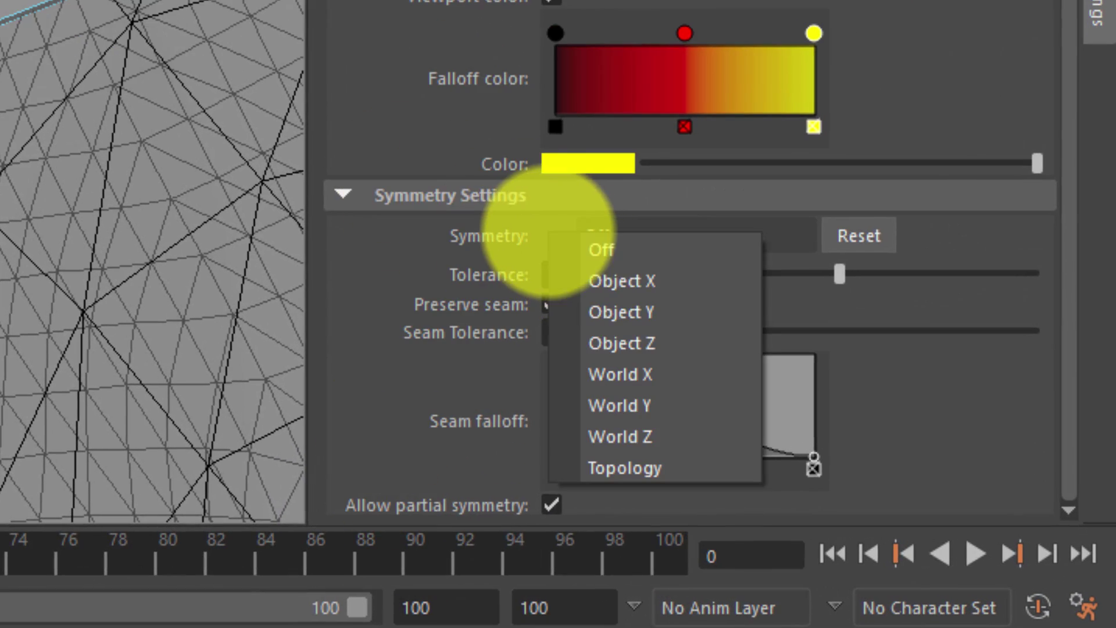
{"action": "left_click", "coordinate": [609, 273]}
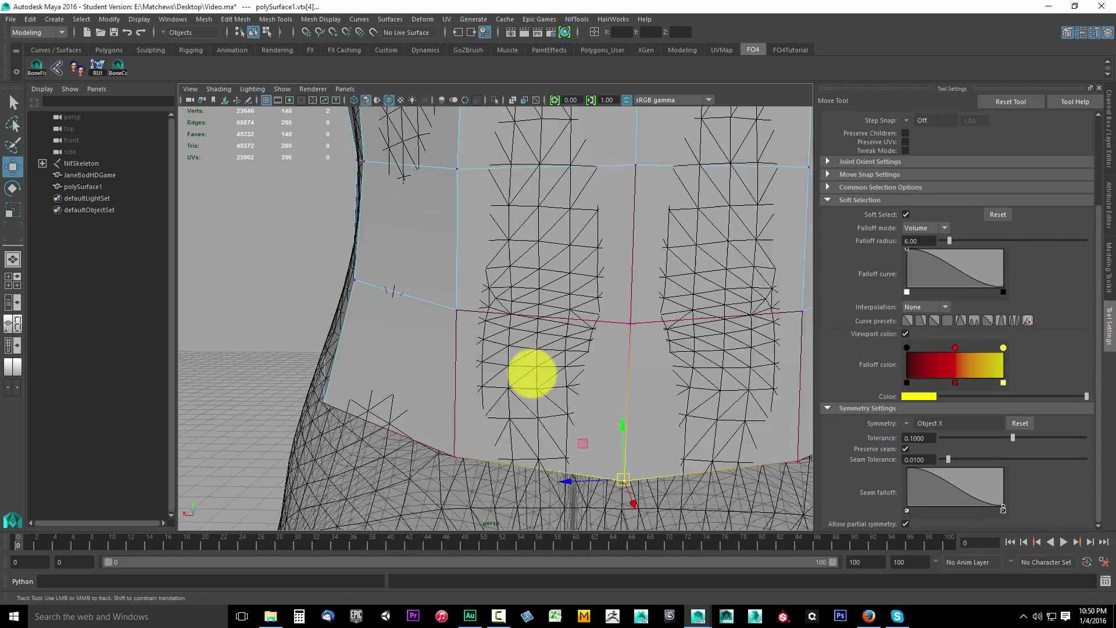
- Move the front-centre vertex pair of the waist mesh's lower rim outward from the body along the custom thickness axis
{"action": "middle_click_drag", "start_coordinate": [532, 373], "coordinate": [503, 367], "text": "alt"}
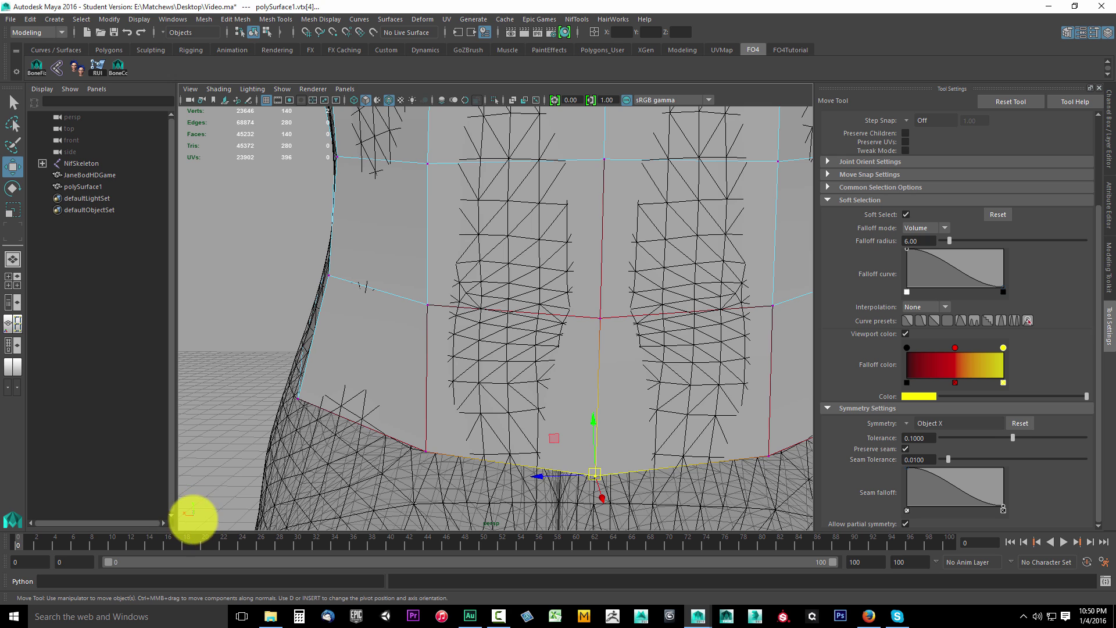
{"action": "scroll", "coordinate": [410, 463], "scroll_direction": "down", "scroll_amount": 5}
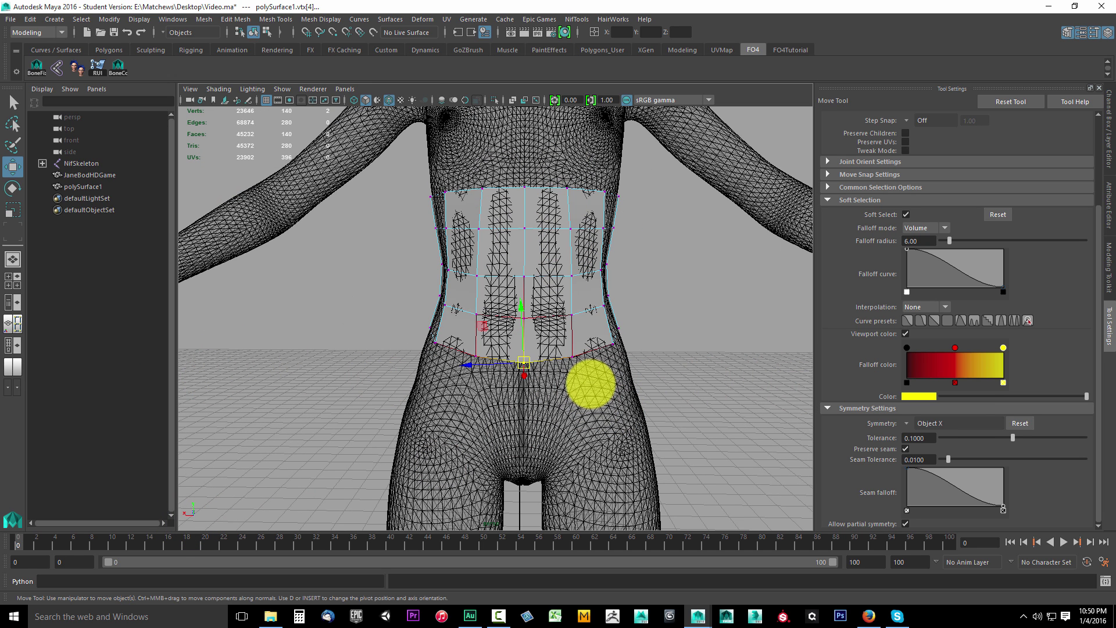
{"action": "scroll", "coordinate": [590, 383], "scroll_direction": "up", "scroll_amount": 8}
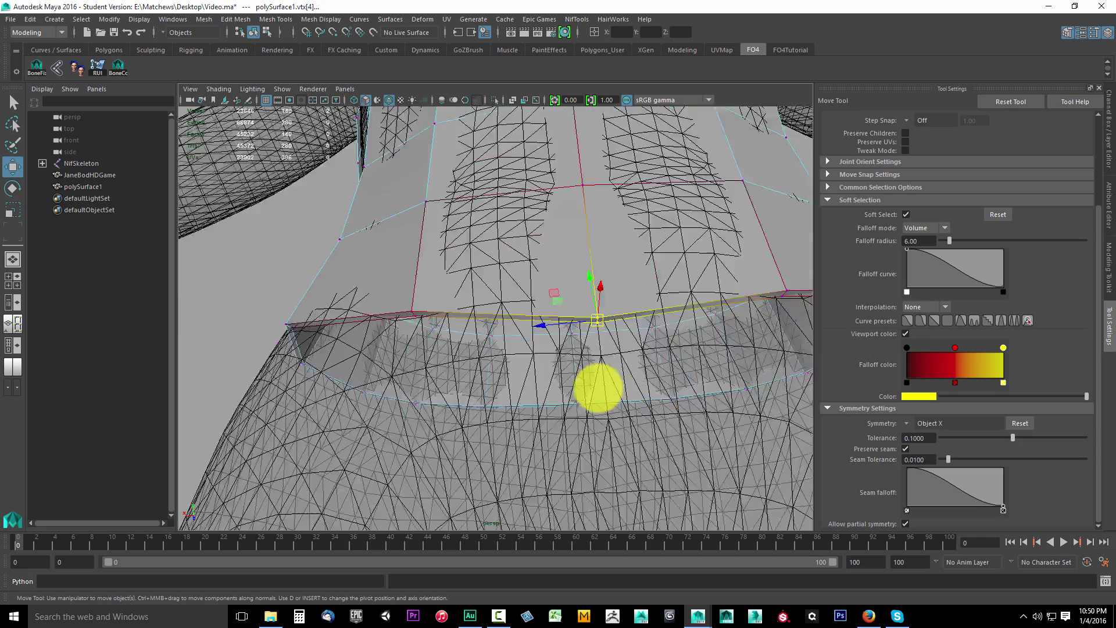
{"action": "left_click_drag", "start_coordinate": [599, 388], "coordinate": [501, 344], "text": "alt"}
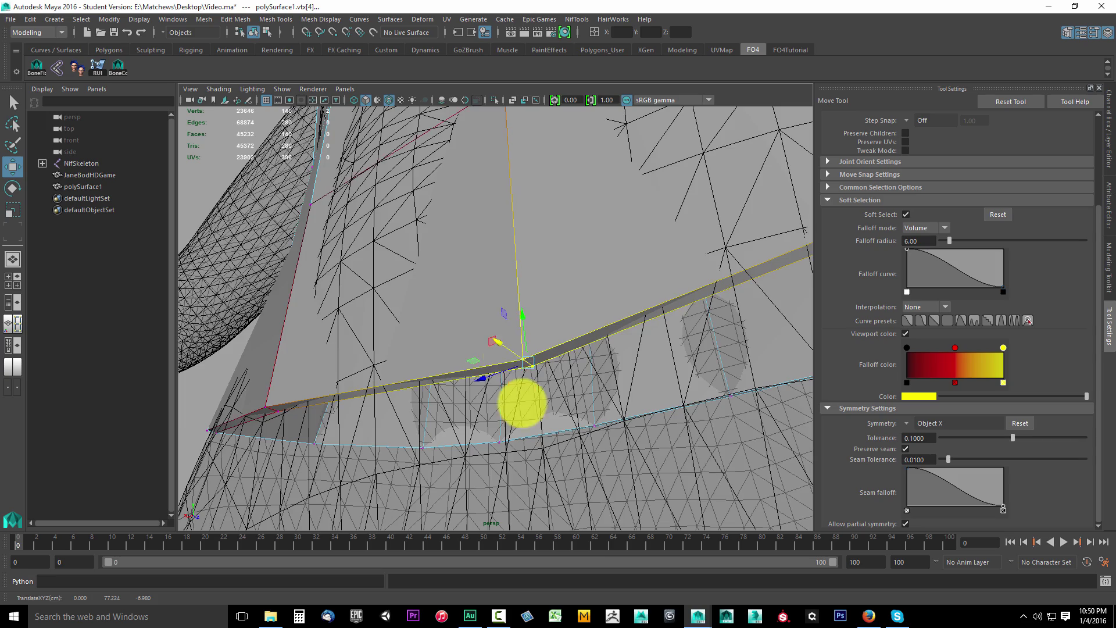
{"action": "left_click_drag", "start_coordinate": [512, 393], "coordinate": [312, 366], "text": "alt"}
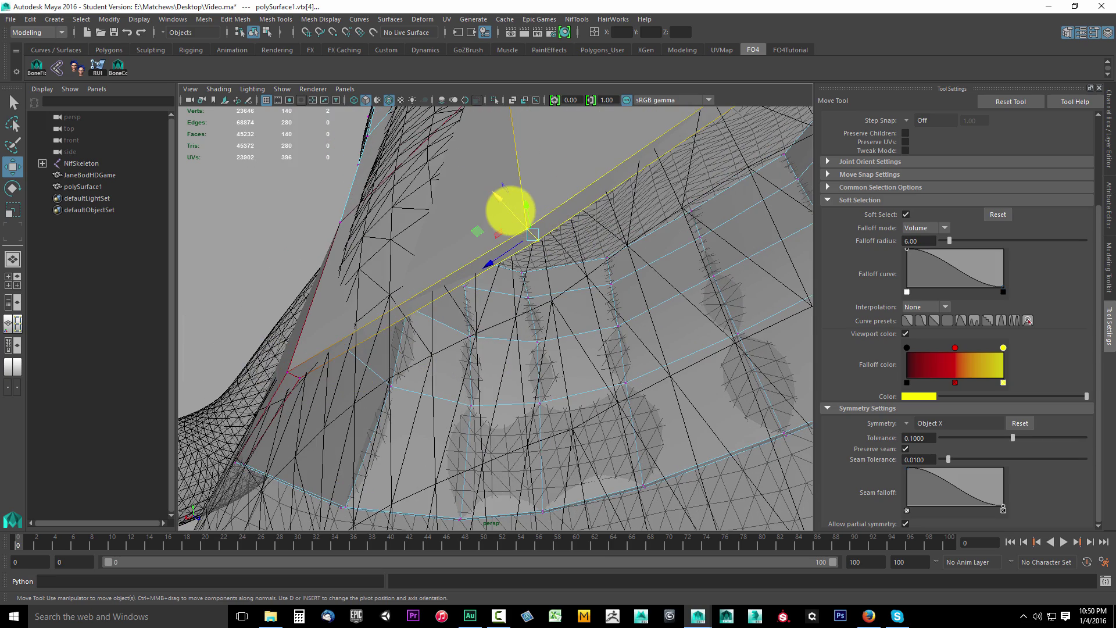
- Select the outer and inner vertices at the lower-rim corner beside the front-centre pair
{"action": "left_click_drag", "start_coordinate": [494, 192], "coordinate": [486, 309], "text": "alt"}
{"action": "left_click", "coordinate": [491, 316]}
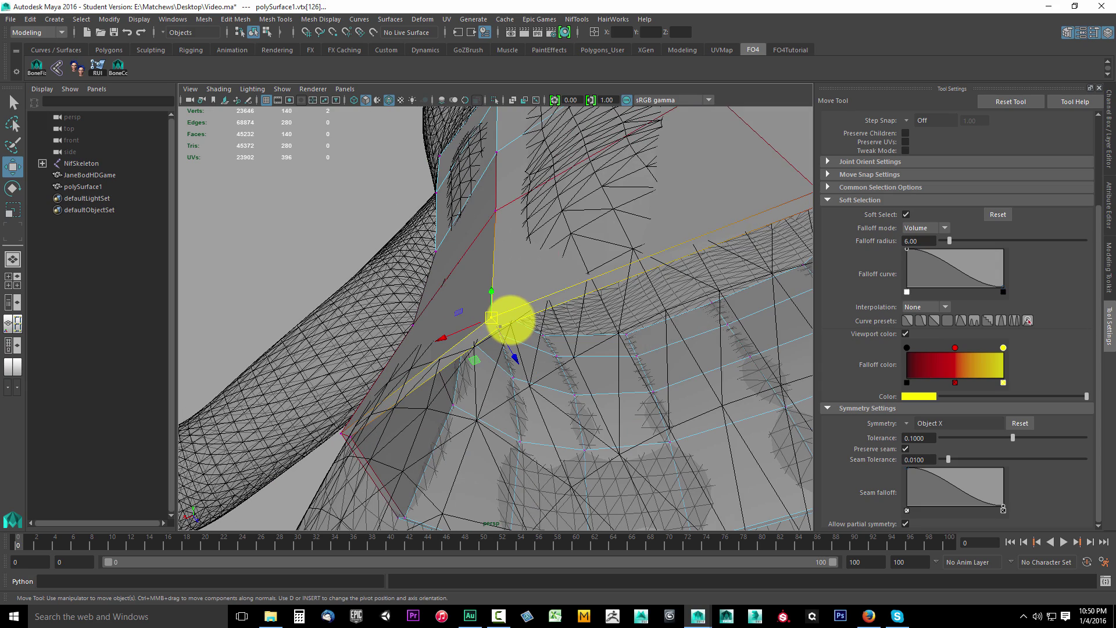
{"action": "key", "text": "q"}
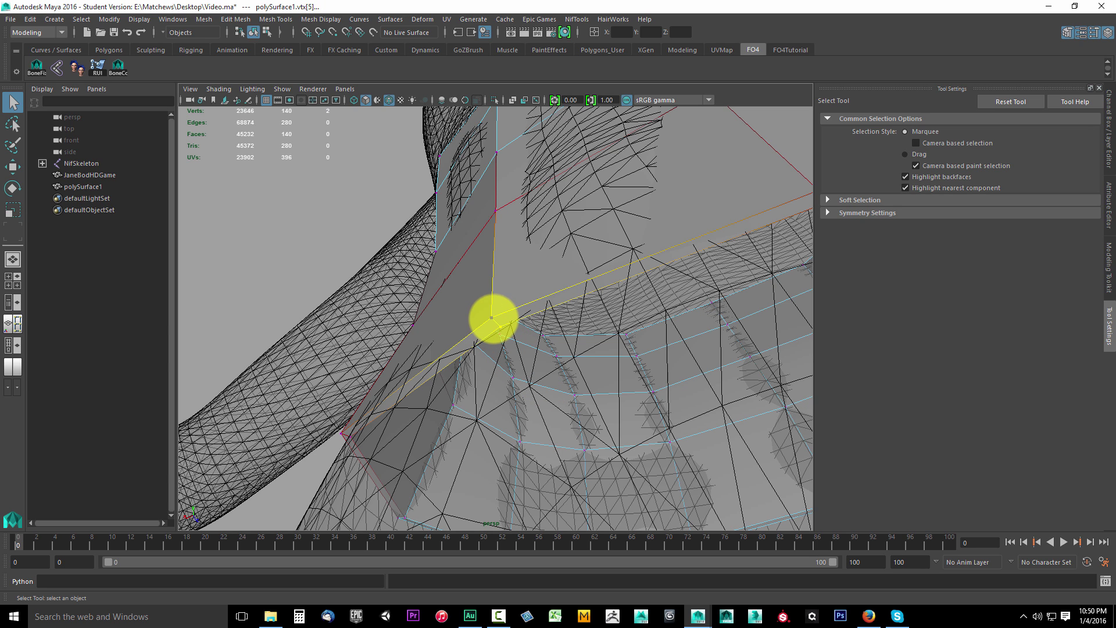
{"action": "left_click", "coordinate": [545, 389], "text": "shift"}
{"action": "scroll", "coordinate": [545, 390], "scroll_direction": "up", "scroll_amount": 1}
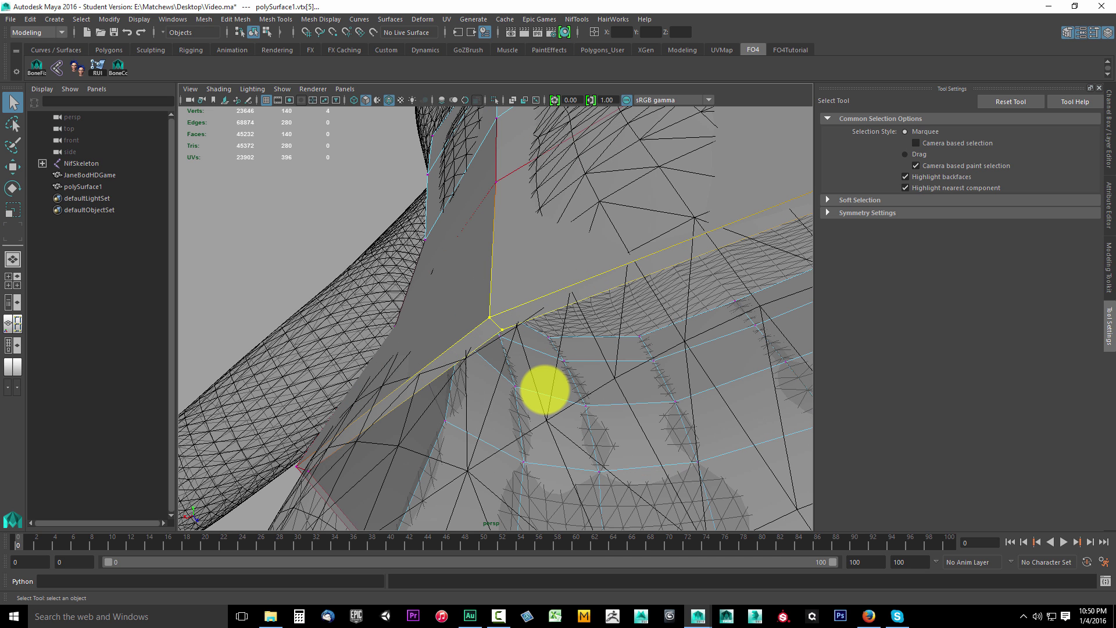
{"action": "scroll", "coordinate": [544, 389], "scroll_direction": "up", "scroll_amount": 1}
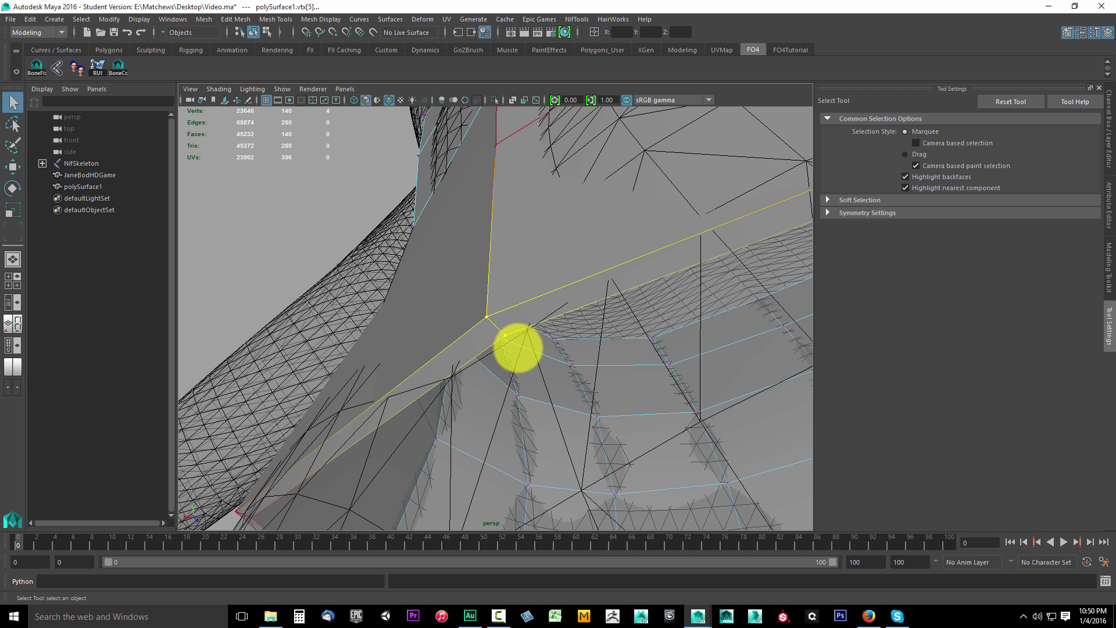
- Orient the Move tool to the selected pair's short thickness edge with Set To Edge and move the pair outward
{"action": "key", "text": "w"}
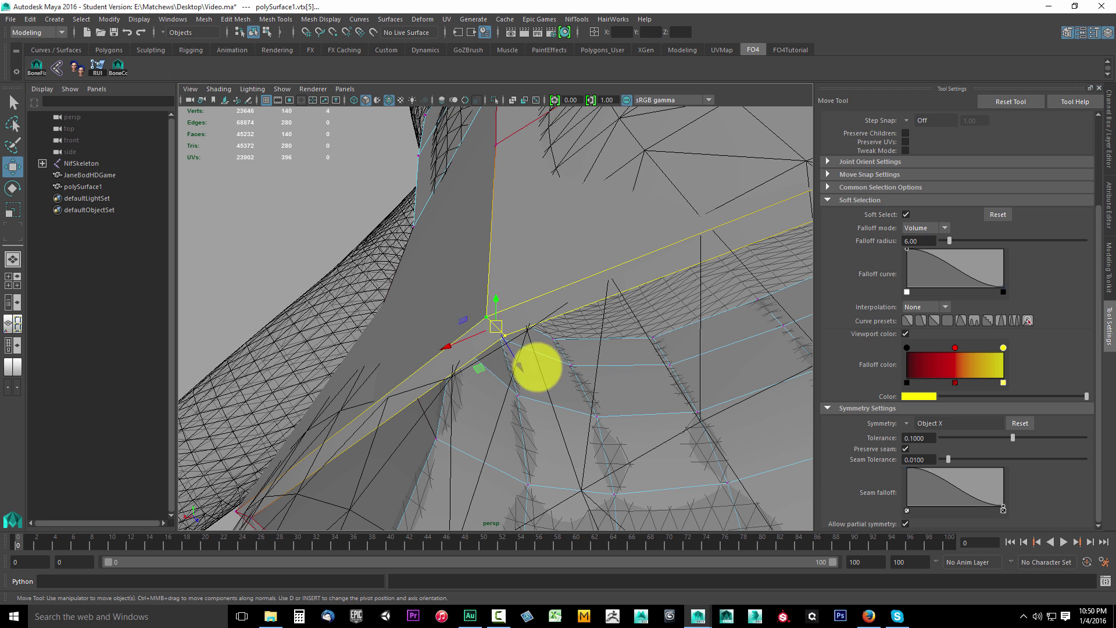
{"action": "scroll", "coordinate": [828, 289], "scroll_direction": "up", "scroll_amount": 4}
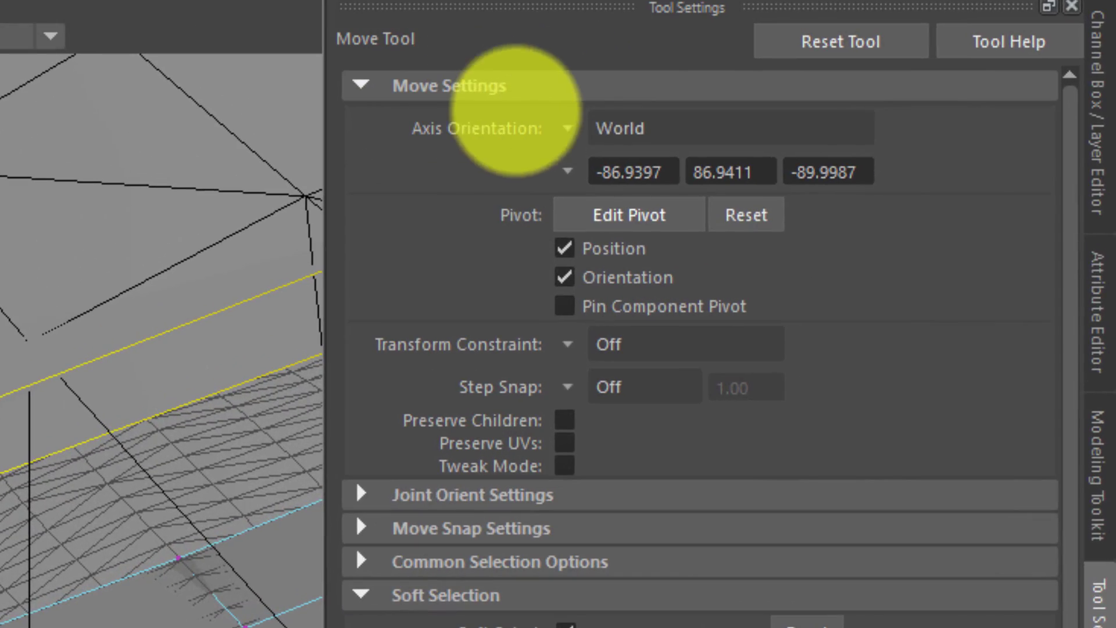
{"action": "left_click", "coordinate": [567, 171]}
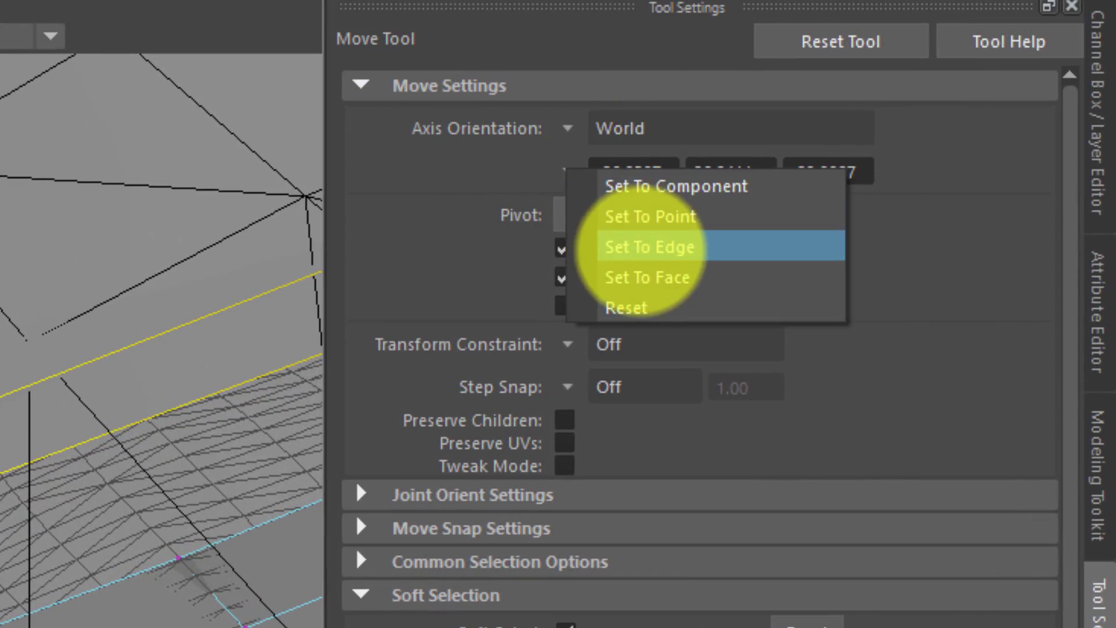
{"action": "left_click", "coordinate": [646, 247]}
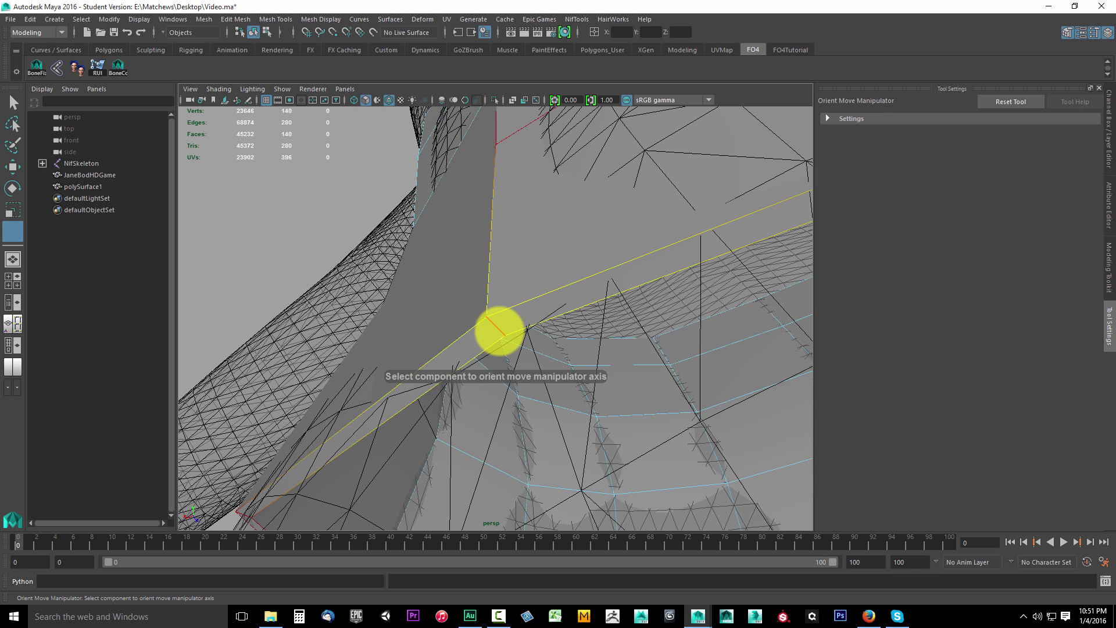
{"action": "left_click", "coordinate": [499, 332]}
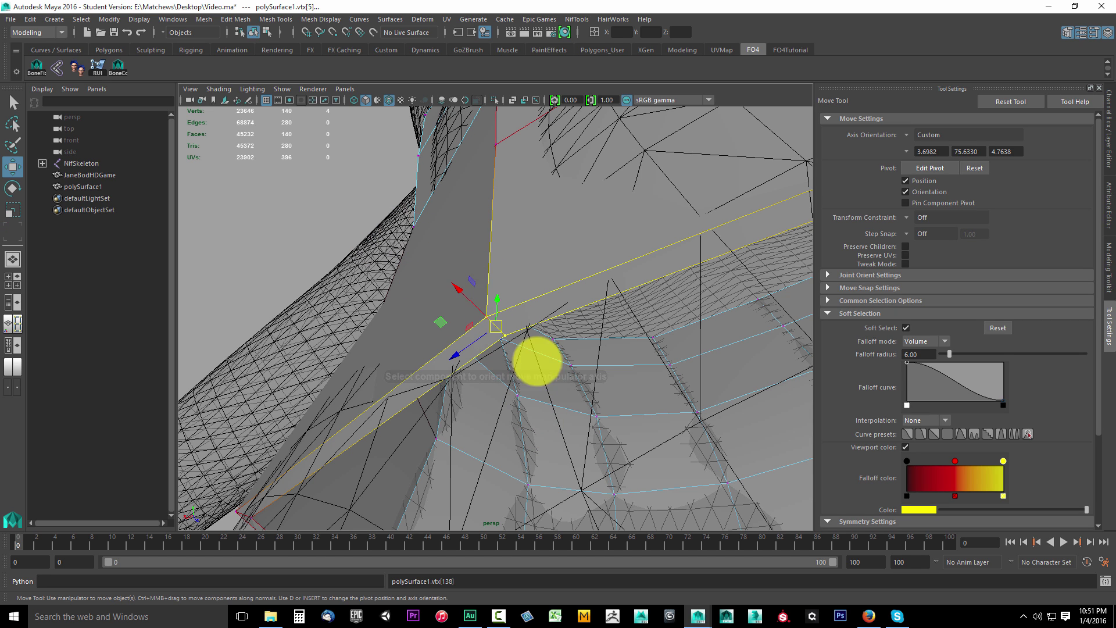
{"action": "left_click_drag", "start_coordinate": [459, 291], "coordinate": [541, 258]}
- Align the move axis with the thickness of the next vertex pair along the lower rim and move that pair outward
{"action": "left_click_drag", "start_coordinate": [494, 336], "coordinate": [545, 353], "text": "alt"}
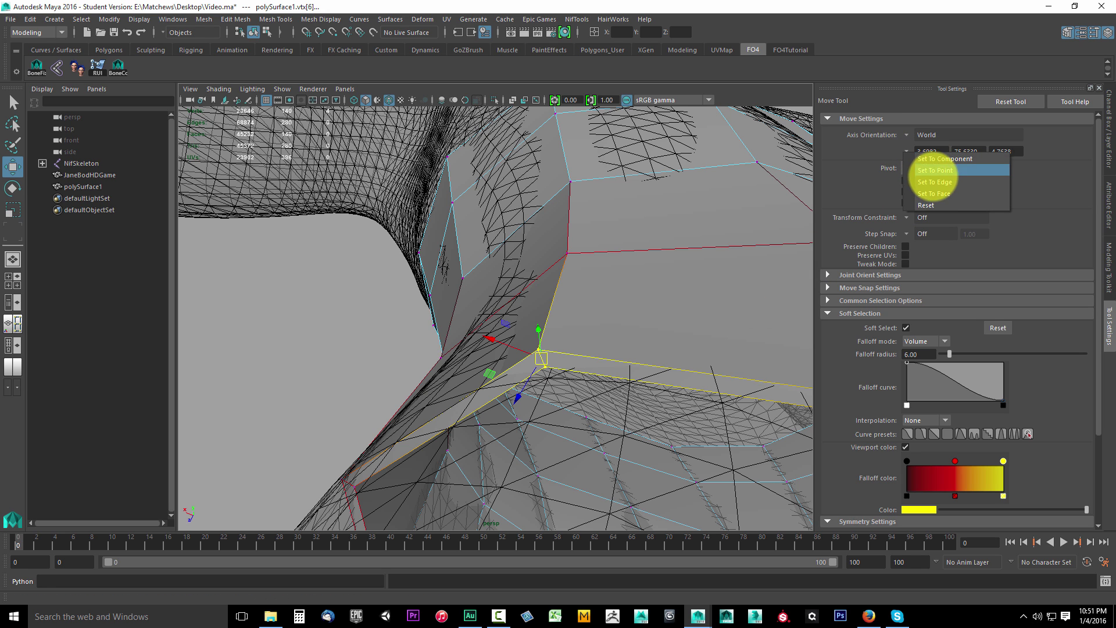
{"action": "left_click", "coordinate": [934, 171]}
{"action": "left_click", "coordinate": [549, 390]}
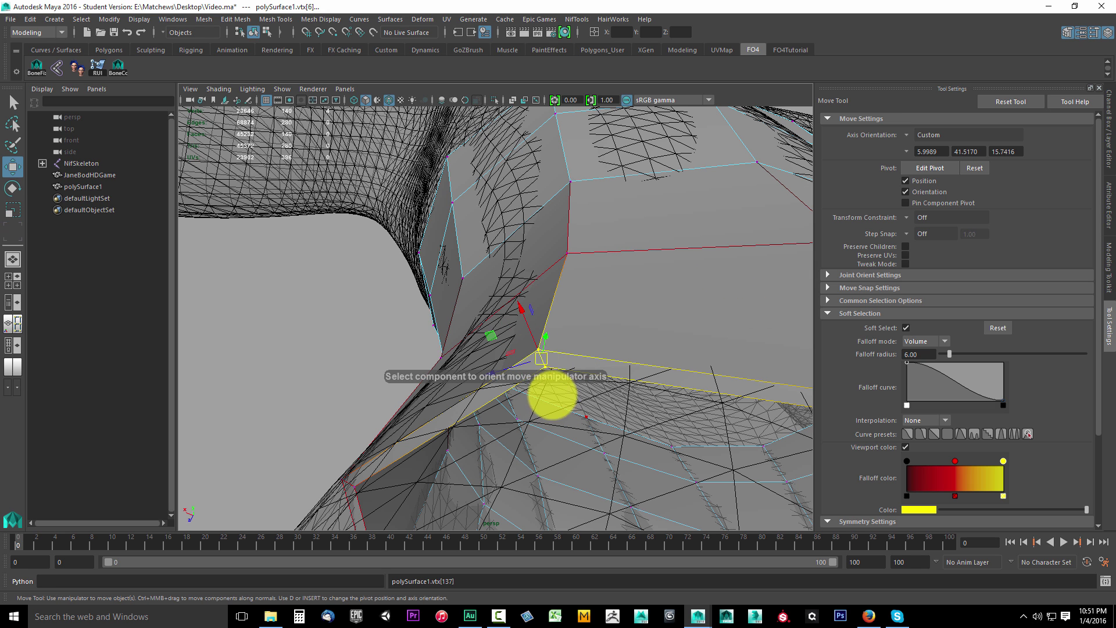
{"action": "left_click_drag", "start_coordinate": [521, 317], "coordinate": [574, 425]}
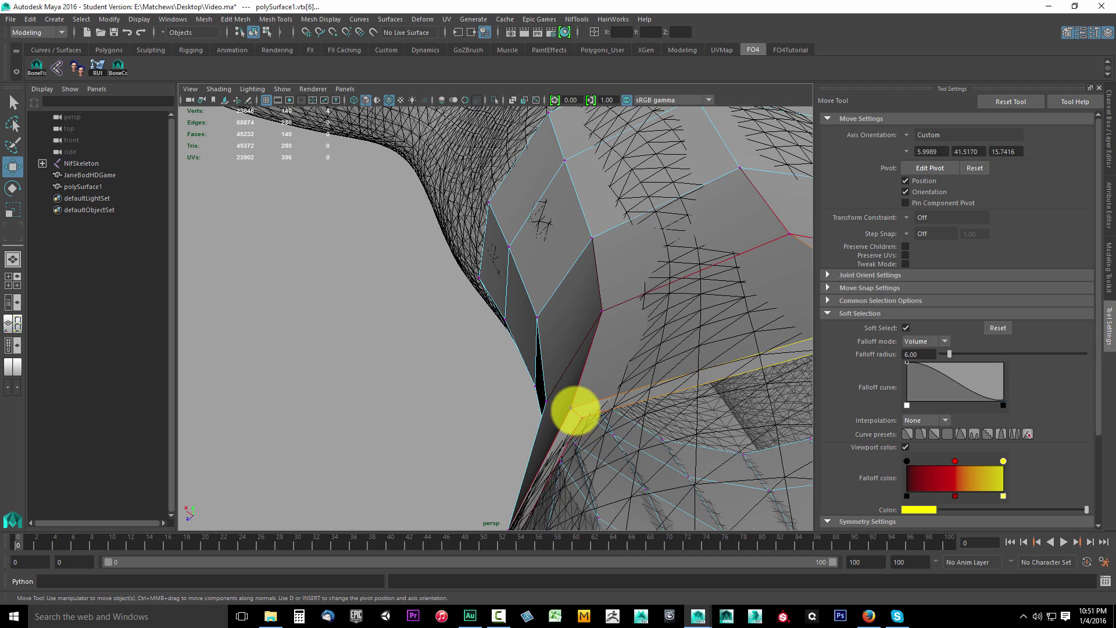
- Clear the selection and select the outer and inner lower-rim vertices at the side of the waist
{"action": "left_click", "coordinate": [498, 408]}
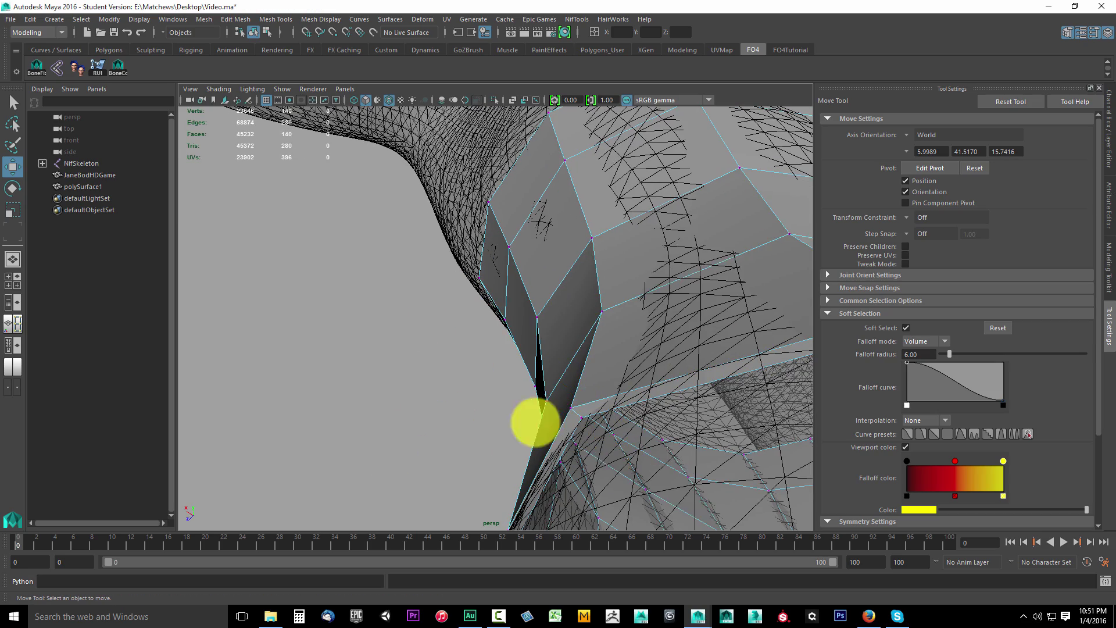
{"action": "key", "text": "q"}
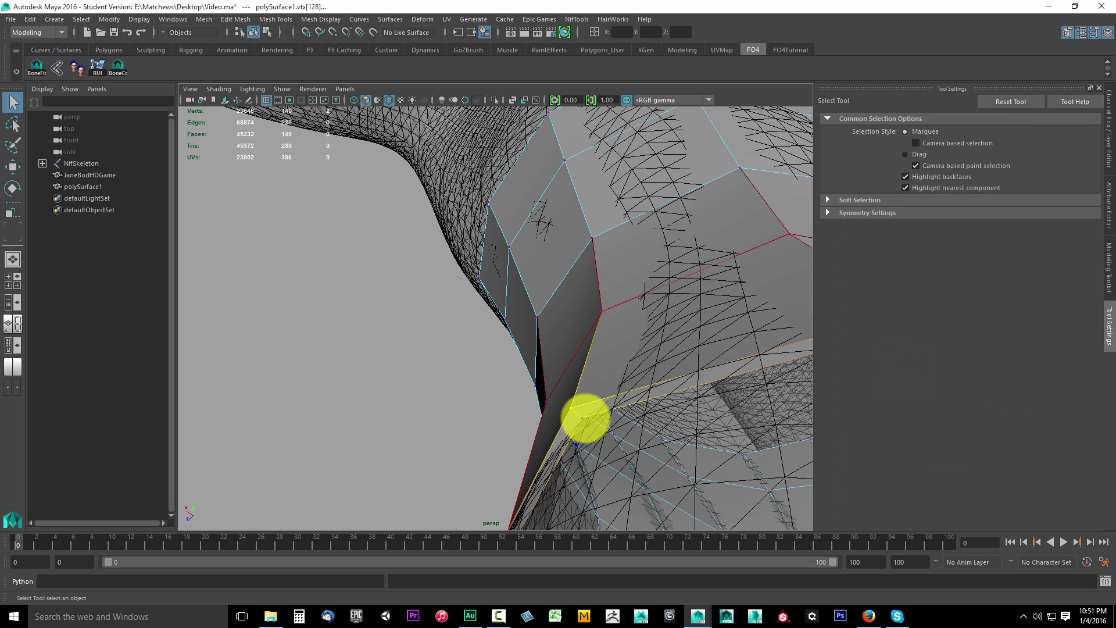
{"action": "left_click_drag", "start_coordinate": [581, 416], "coordinate": [545, 431], "text": "alt"}
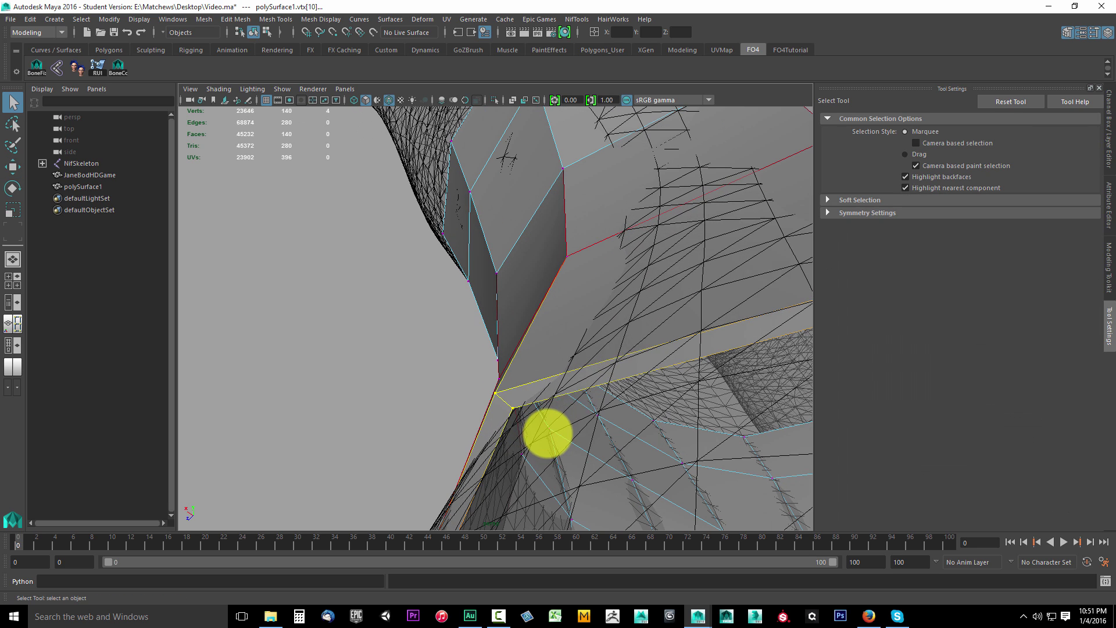
- Orient the move axis to the side pair's thickness edge and move the pair slightly away from the body
{"action": "key", "text": "w"}
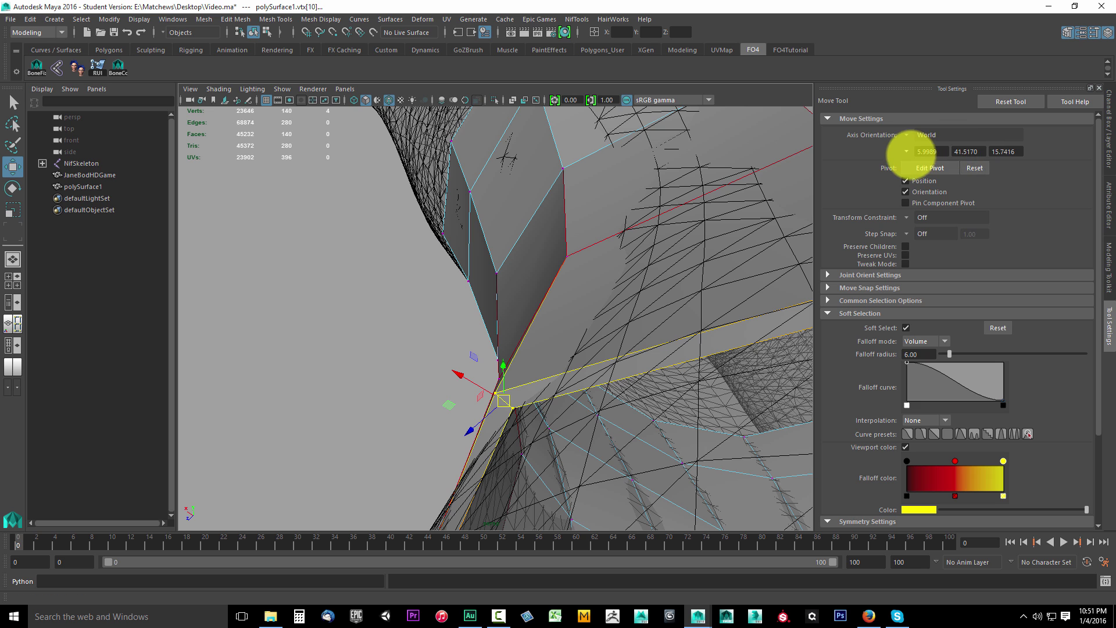
{"action": "left_click", "coordinate": [928, 174]}
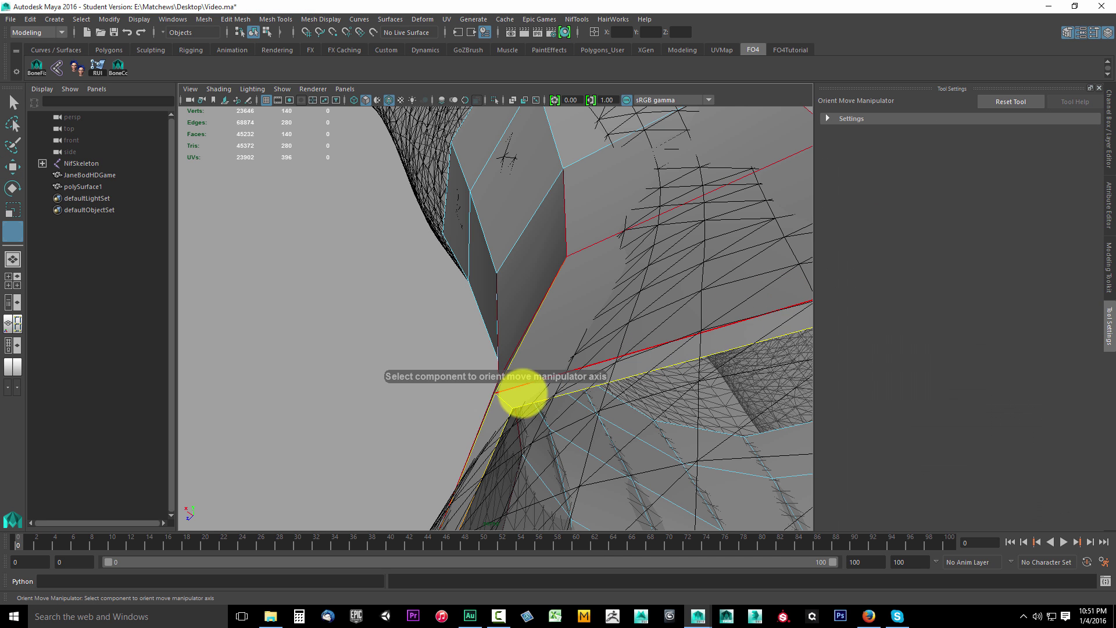
{"action": "left_click", "coordinate": [502, 402]}
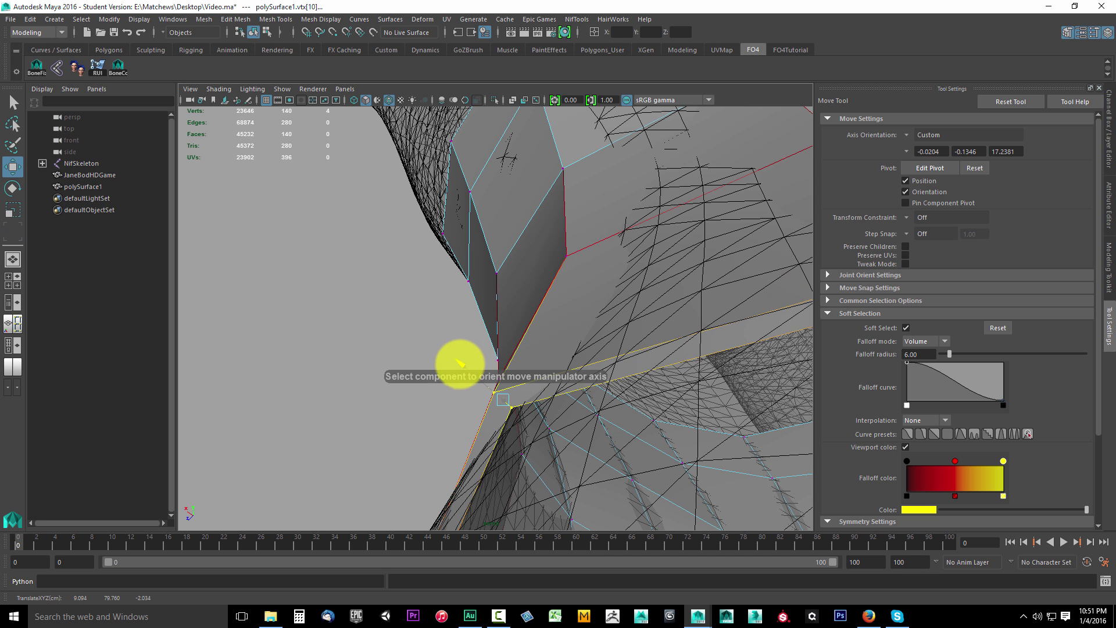
{"action": "left_click_drag", "start_coordinate": [458, 361], "coordinate": [447, 351]}
- For the lower-rim vertex pair just behind the side, set the move axis to its thickness edge and move the pair outward
{"action": "left_click_drag", "start_coordinate": [559, 402], "coordinate": [494, 368], "text": "alt"}
{"action": "left_click", "coordinate": [494, 368]}
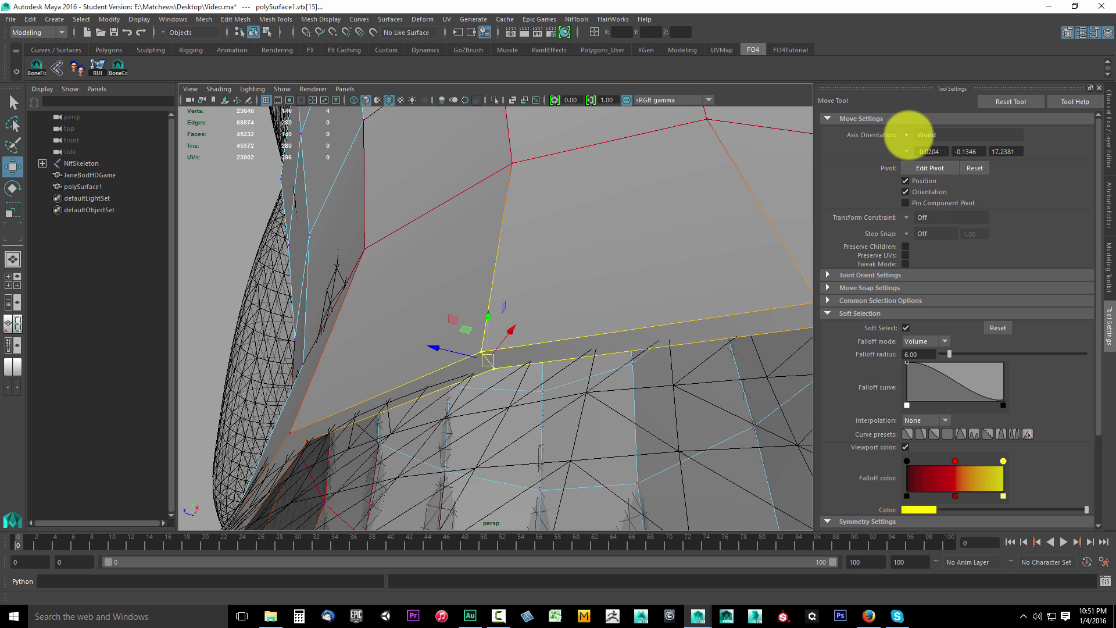
{"action": "left_click", "coordinate": [914, 135]}
{"action": "left_click", "coordinate": [905, 150]}
{"action": "left_click", "coordinate": [905, 151]}
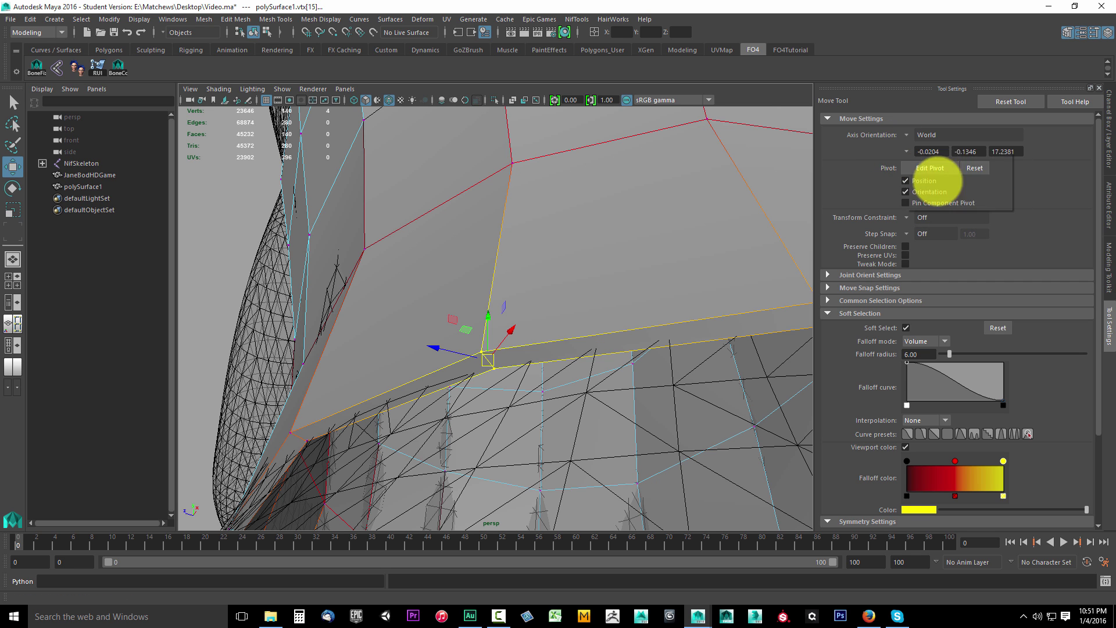
{"action": "left_click", "coordinate": [927, 180]}
{"action": "left_click", "coordinate": [493, 361]}
{"action": "mouse_move", "coordinate": [456, 323]}
{"action": "left_mouse_down"}
{"action": "mouse_move", "coordinate": [452, 333]}
{"action": "mouse_move", "coordinate": [934, 367]}
{"action": "mouse_move", "coordinate": [374, 382]}
{"action": "mouse_move", "coordinate": [399, 341]}
{"action": "mouse_move", "coordinate": [546, 401]}
{"action": "mouse_move", "coordinate": [524, 411]}
{"action": "mouse_move", "coordinate": [618, 369]}
{"action": "mouse_move", "coordinate": [672, 453]}
{"action": "mouse_move", "coordinate": [333, 403]}
{"action": "mouse_move", "coordinate": [585, 413]}
{"action": "left_mouse_up"}
- Orient the move axis to the rear-centre lower-rim pair's thickness edge with Set To Edge and move the pair outward
{"action": "left_click", "coordinate": [397, 350]}
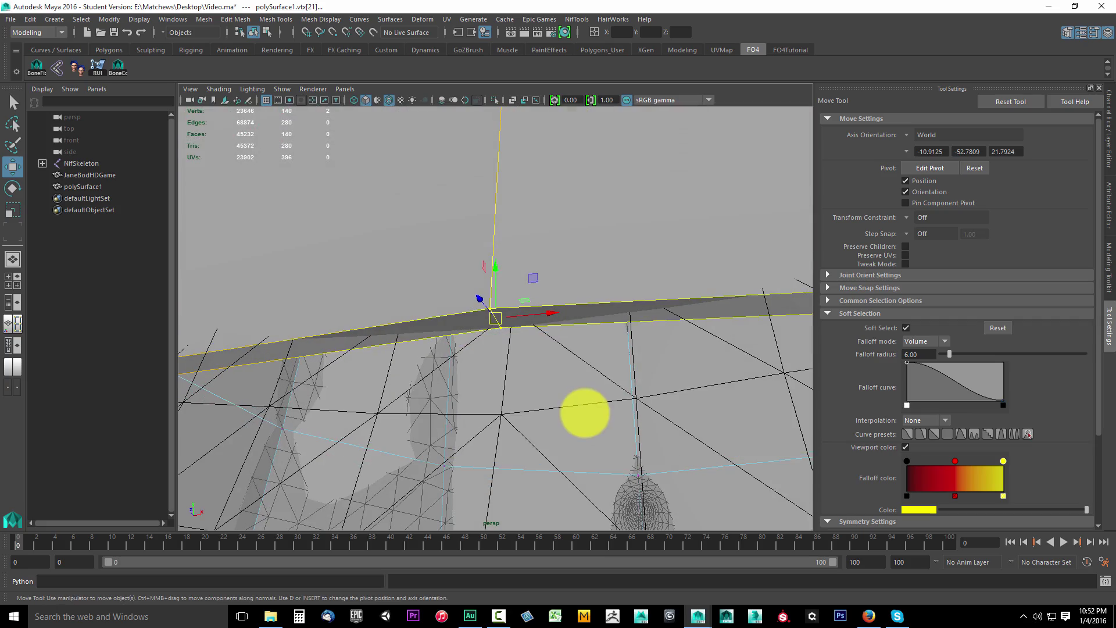
{"action": "left_click", "coordinate": [928, 179]}
{"action": "left_click", "coordinate": [493, 319]}
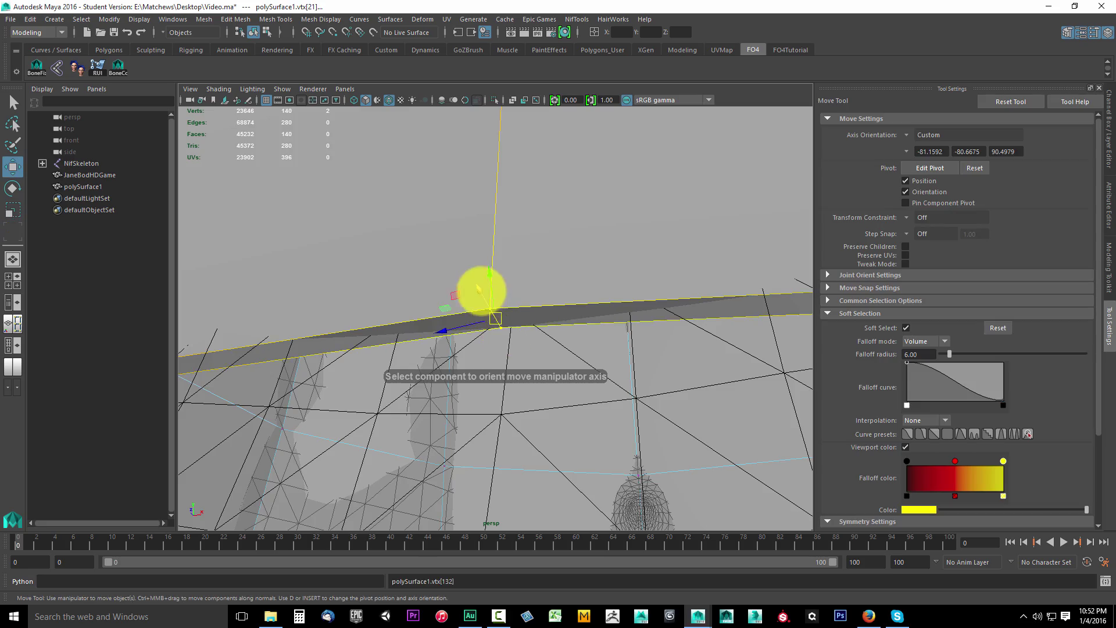
{"action": "left_click_drag", "start_coordinate": [477, 272], "coordinate": [536, 380], "text": "alt"}
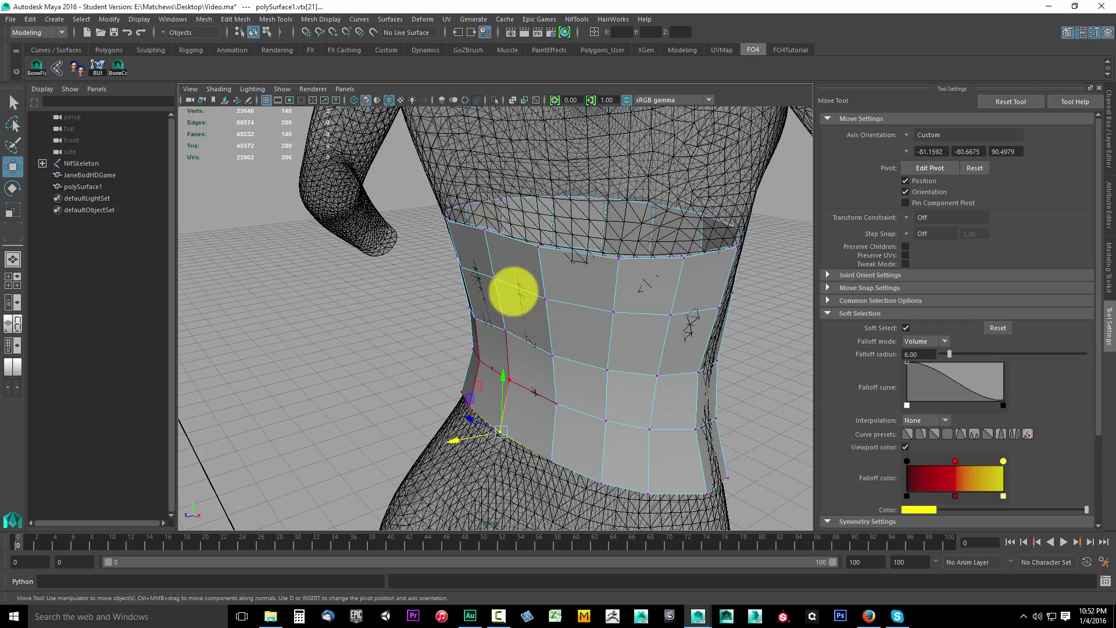
{"action": "left_click_drag", "start_coordinate": [513, 291], "coordinate": [530, 394], "text": "alt"}
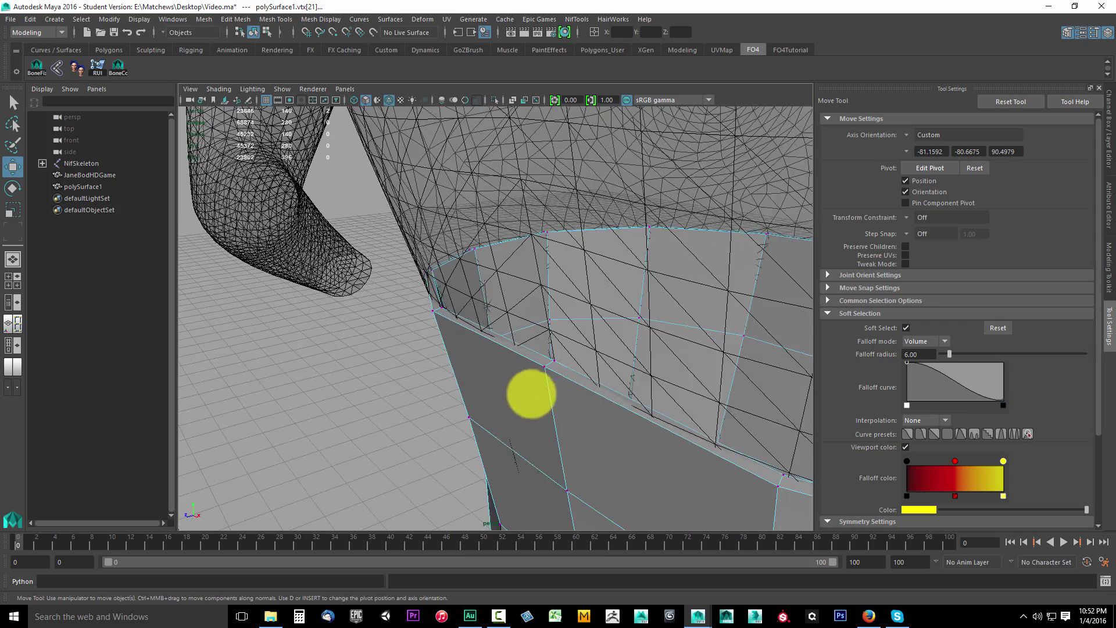
- For the upper-rim vertex pair beside the rear centre, set the move axis to its thickness edge and move the pair outward
{"action": "left_click_drag", "start_coordinate": [590, 432], "coordinate": [485, 402], "text": "alt"}
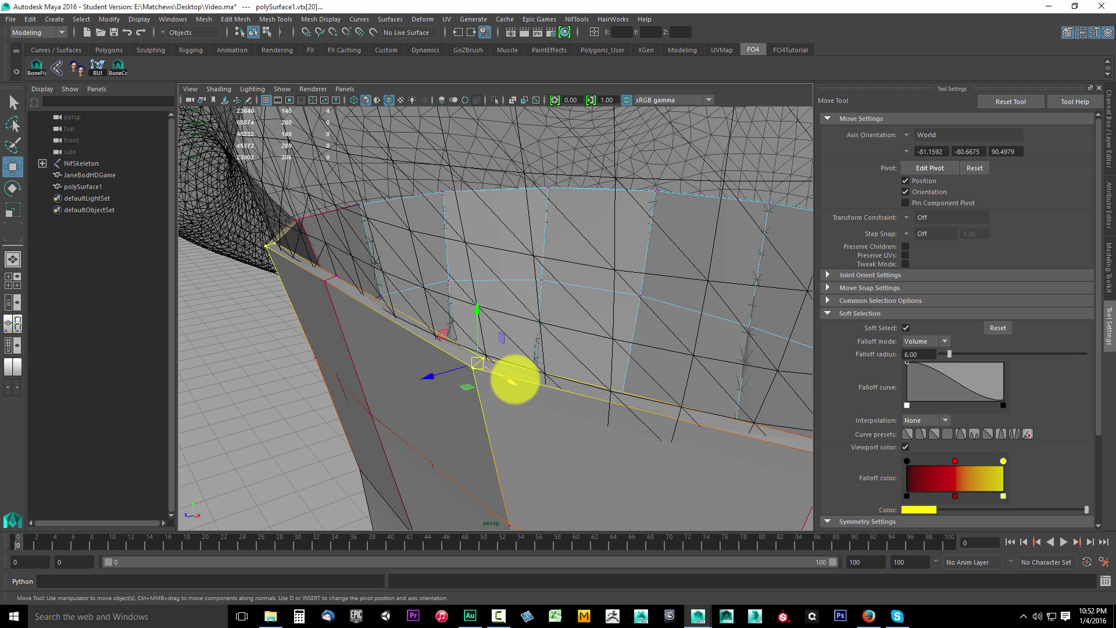
{"action": "left_click", "coordinate": [949, 156]}
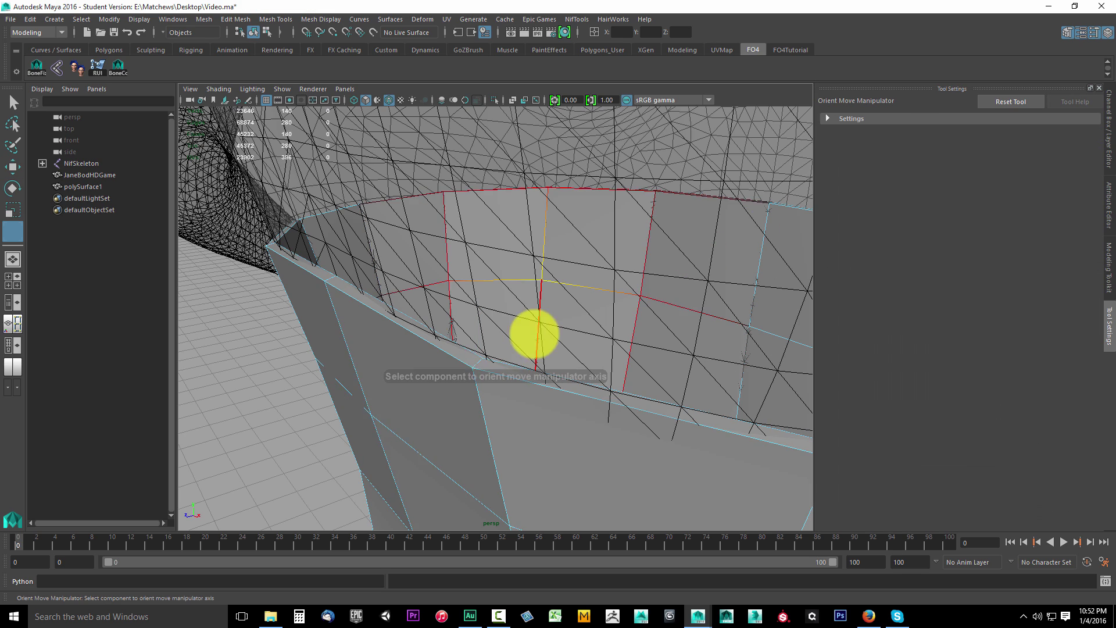
{"action": "left_click", "coordinate": [481, 372]}
{"action": "left_click", "coordinate": [440, 393]}
- Select the next upper-rim vertex pair towards the side, orient the move axis to its thickness edge and move the pair outward
{"action": "left_click_drag", "start_coordinate": [436, 391], "coordinate": [448, 364], "text": "alt"}
{"action": "left_click", "coordinate": [475, 367]}
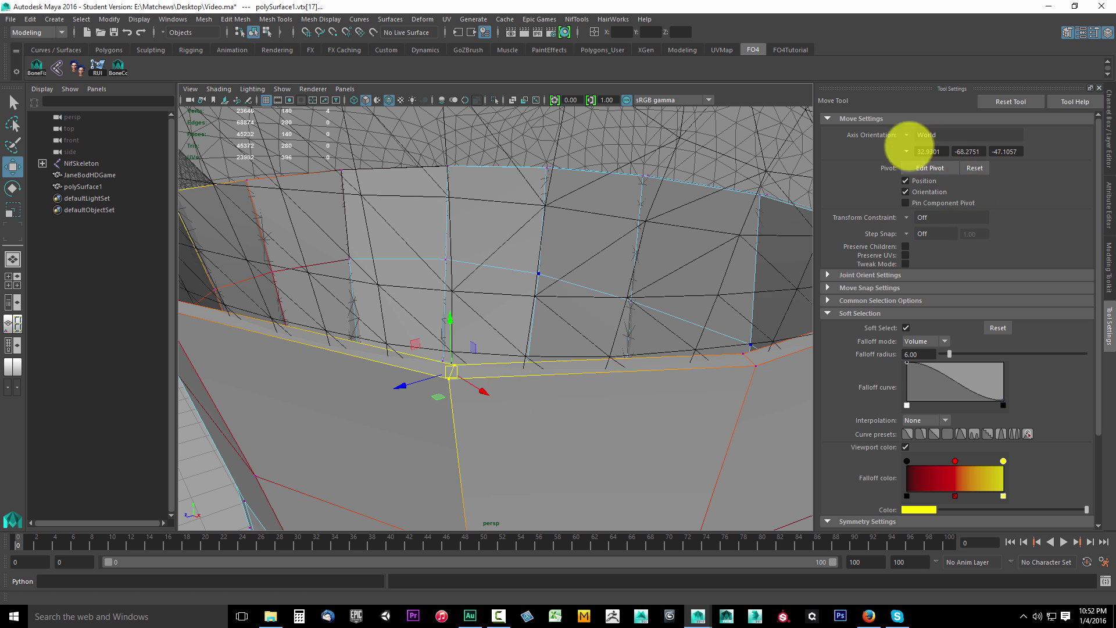
{"action": "left_click", "coordinate": [907, 151]}
{"action": "left_click", "coordinate": [947, 175]}
{"action": "left_click", "coordinate": [465, 371]}
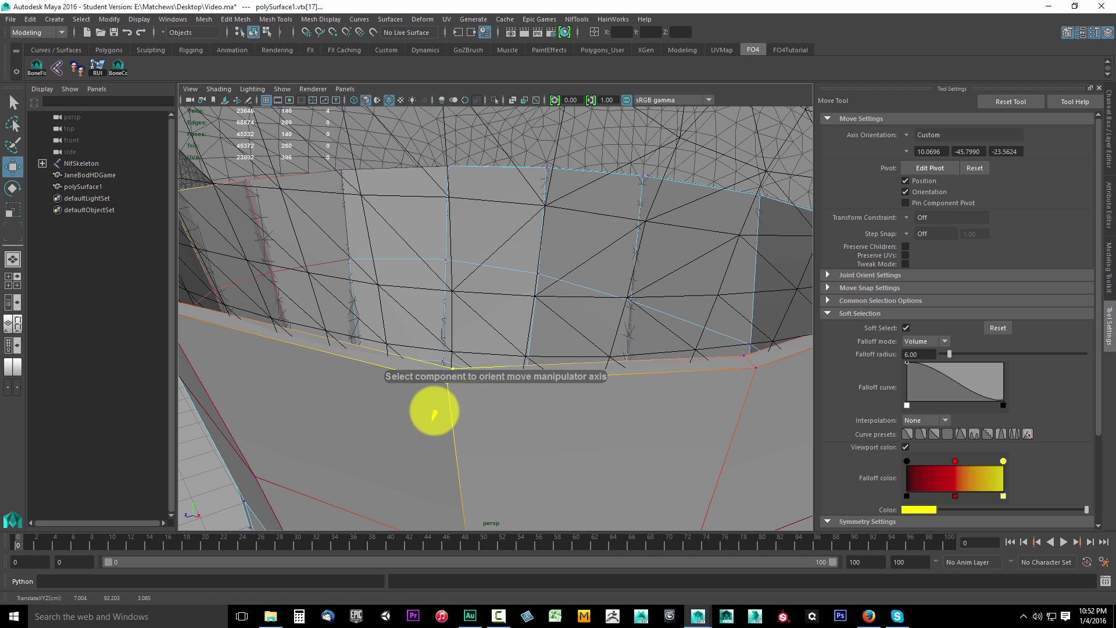
- Select the upper-rim vertex pair at the side corner and orient its move axis to the thickness edge to shift it outward
{"action": "left_click_drag", "start_coordinate": [429, 410], "coordinate": [570, 314], "text": "alt"}
{"action": "left_click", "coordinate": [578, 319]}
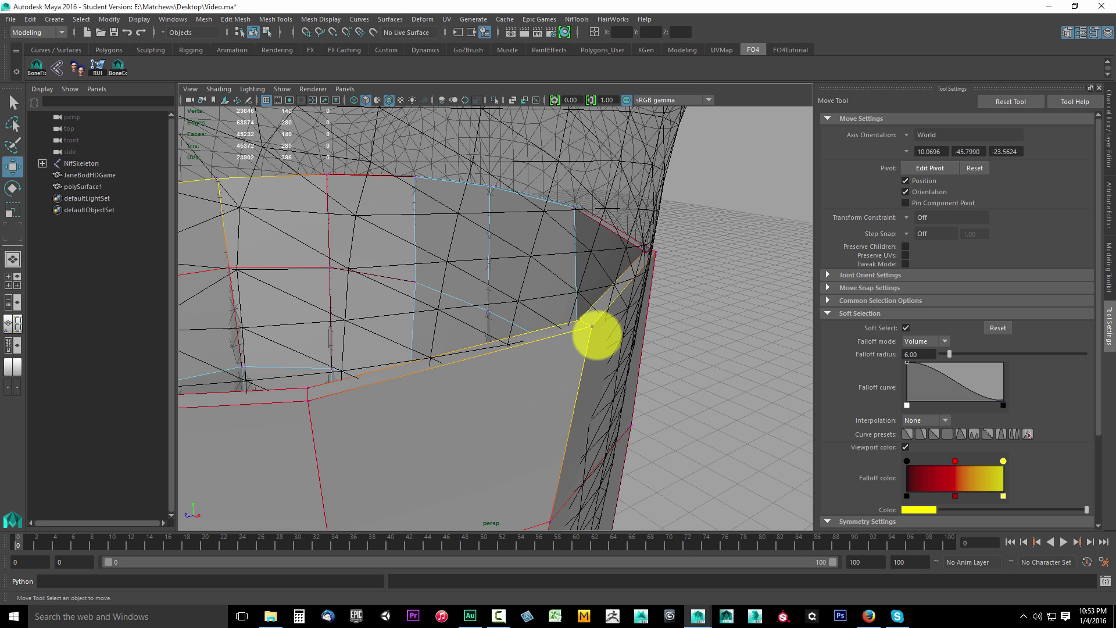
{"action": "key", "text": "q"}
{"action": "key", "text": "w"}
{"action": "left_click", "coordinate": [915, 153]}
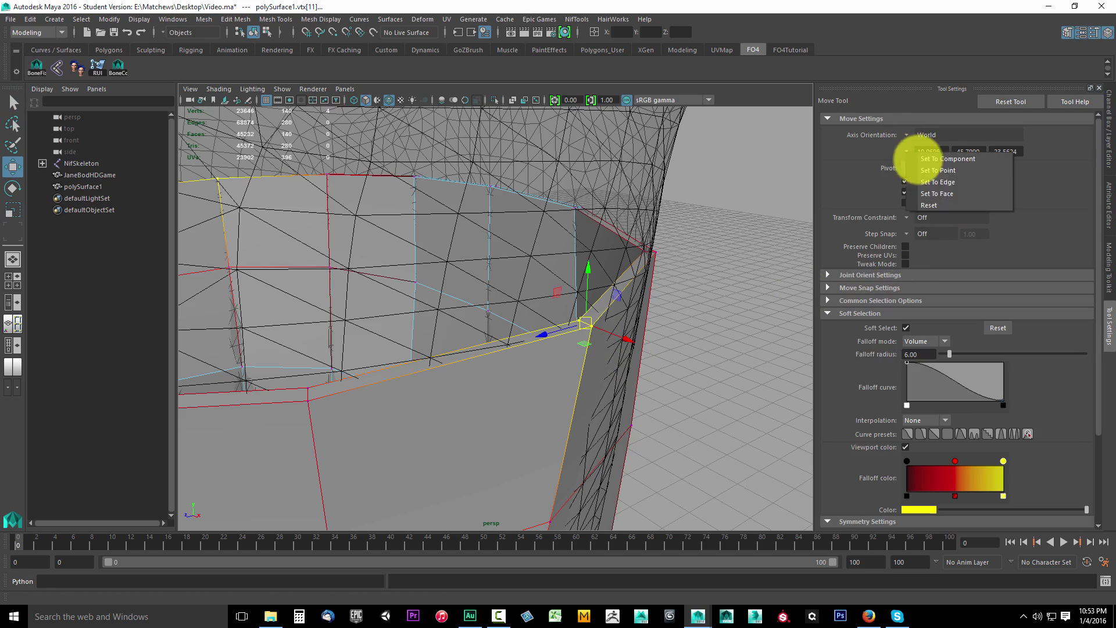
{"action": "left_click", "coordinate": [944, 174]}
{"action": "left_click", "coordinate": [583, 321]}
- Select the upper-rim vertex pair on the front side of the waist and align its move axis to the thickness edge to shift it outward
{"action": "left_click_drag", "start_coordinate": [618, 331], "coordinate": [545, 302], "text": "alt"}
{"action": "left_click", "coordinate": [539, 316]}
{"action": "key", "text": "f"}
{"action": "key", "text": "q"}
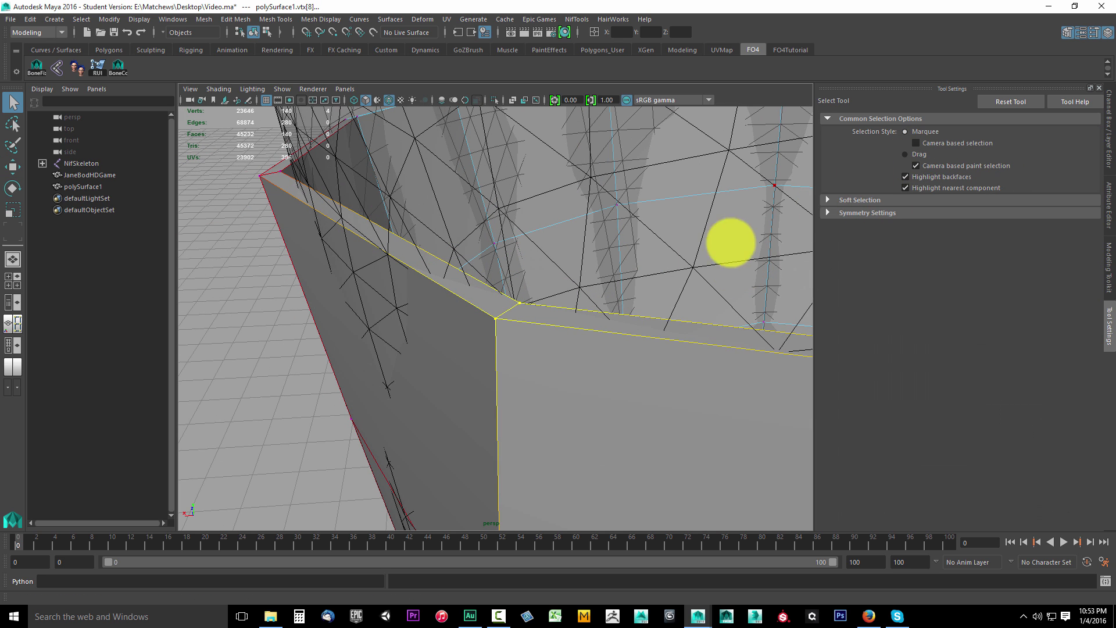
{"action": "key", "text": "w"}
{"action": "left_click", "coordinate": [918, 170]}
{"action": "left_click", "coordinate": [924, 162]}
{"action": "left_click", "coordinate": [521, 330]}
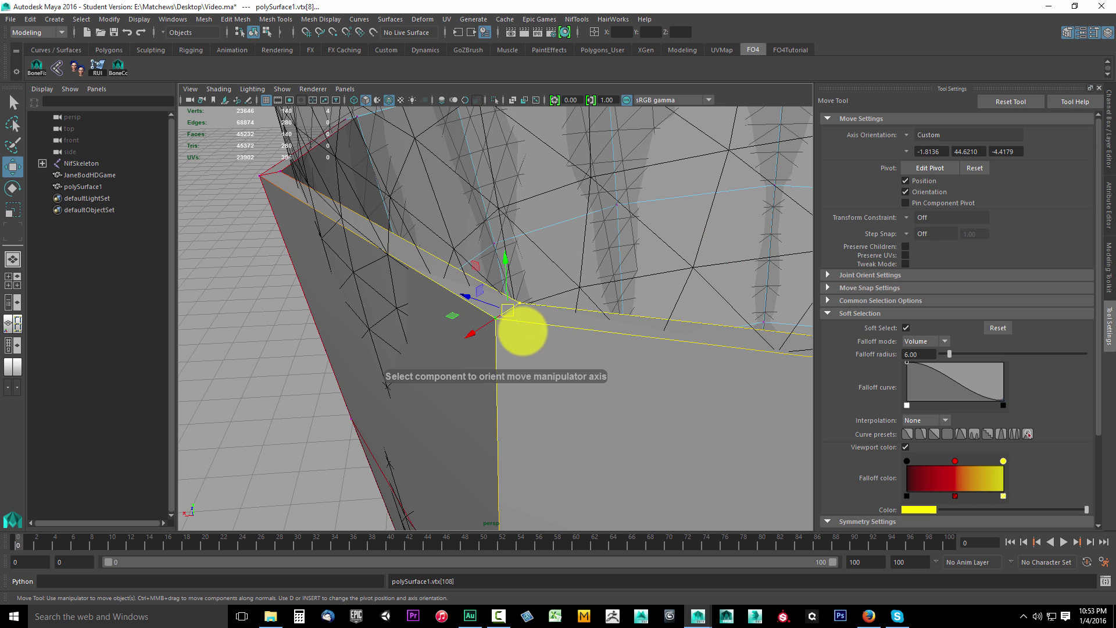
- Move the front-centre upper-rim vertex pair outward along the world axis and return the garment to Object Mode
{"action": "left_click_drag", "start_coordinate": [471, 333], "coordinate": [572, 401], "text": "alt"}
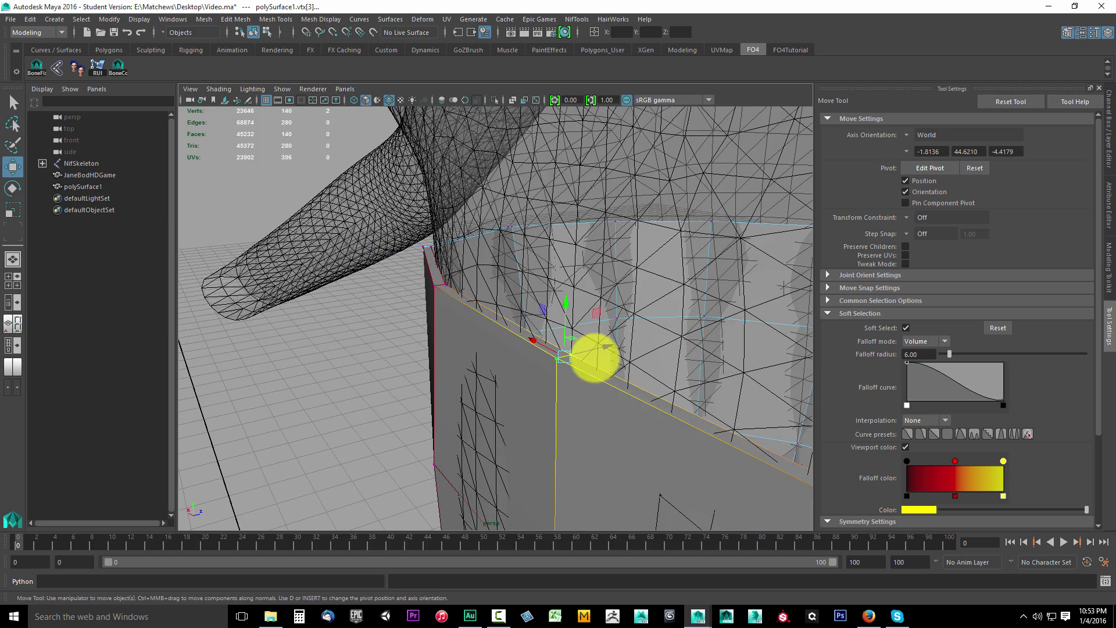
{"action": "left_click_drag", "start_coordinate": [594, 356], "coordinate": [548, 294], "text": "alt"}
{"action": "right_click", "coordinate": [540, 276]}
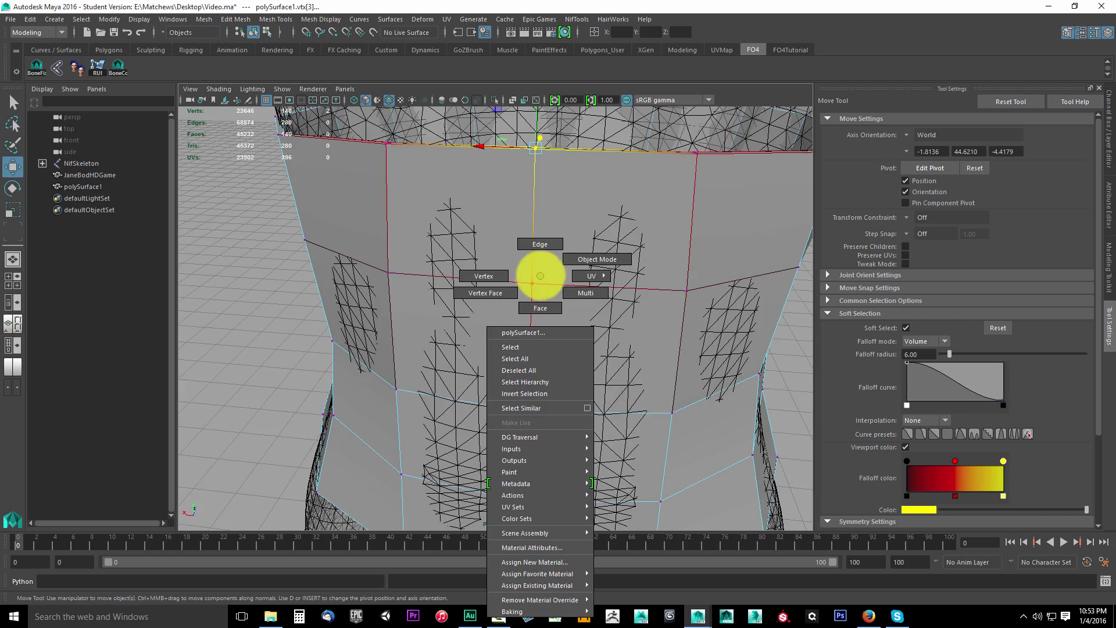
{"action": "left_click", "coordinate": [585, 256]}
{"action": "left_click", "coordinate": [533, 302]}
- Display the selected garment in smooth mesh preview and check where the body pokes through
{"action": "mouse_move", "coordinate": [568, 368]}
{"action": "left_mouse_down", "text": "alt"}
{"action": "mouse_move", "coordinate": [518, 369]}
{"action": "mouse_move", "coordinate": [622, 357]}
{"action": "mouse_move", "coordinate": [547, 378]}
{"action": "mouse_move", "coordinate": [556, 379]}
{"action": "left_mouse_up", "text": "alt"}
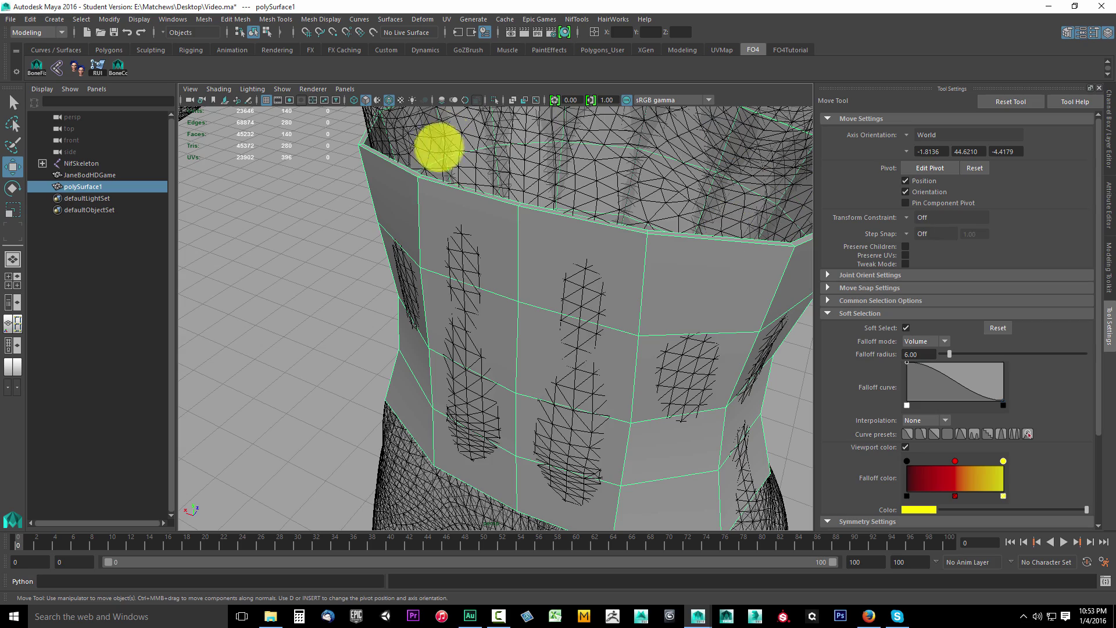
{"action": "left_click_drag", "start_coordinate": [465, 302], "coordinate": [494, 332], "text": "alt"}
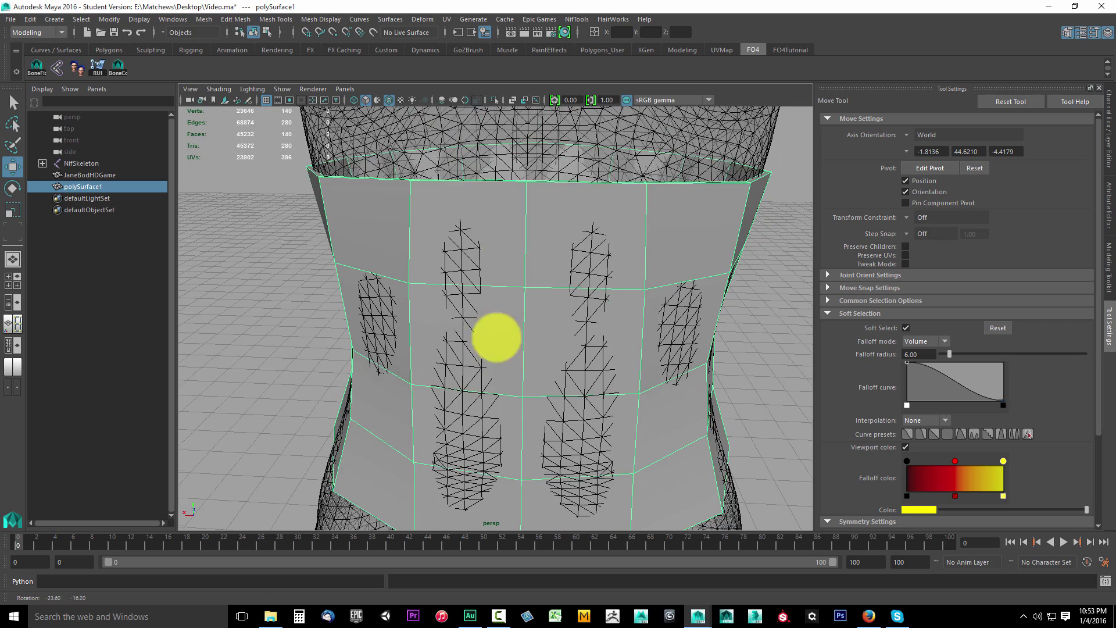
{"action": "left_click_drag", "start_coordinate": [688, 164], "coordinate": [512, 273], "text": "alt"}
{"action": "left_click_drag", "start_coordinate": [524, 343], "coordinate": [573, 391], "text": "alt"}
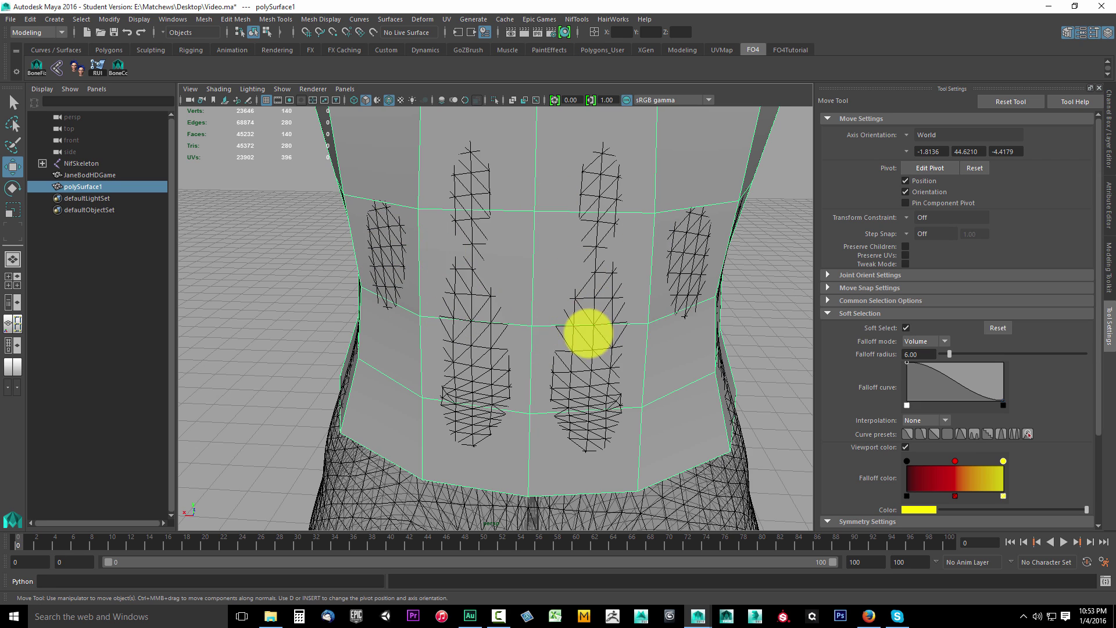
{"action": "left_click_drag", "start_coordinate": [587, 333], "coordinate": [535, 338], "text": "alt"}
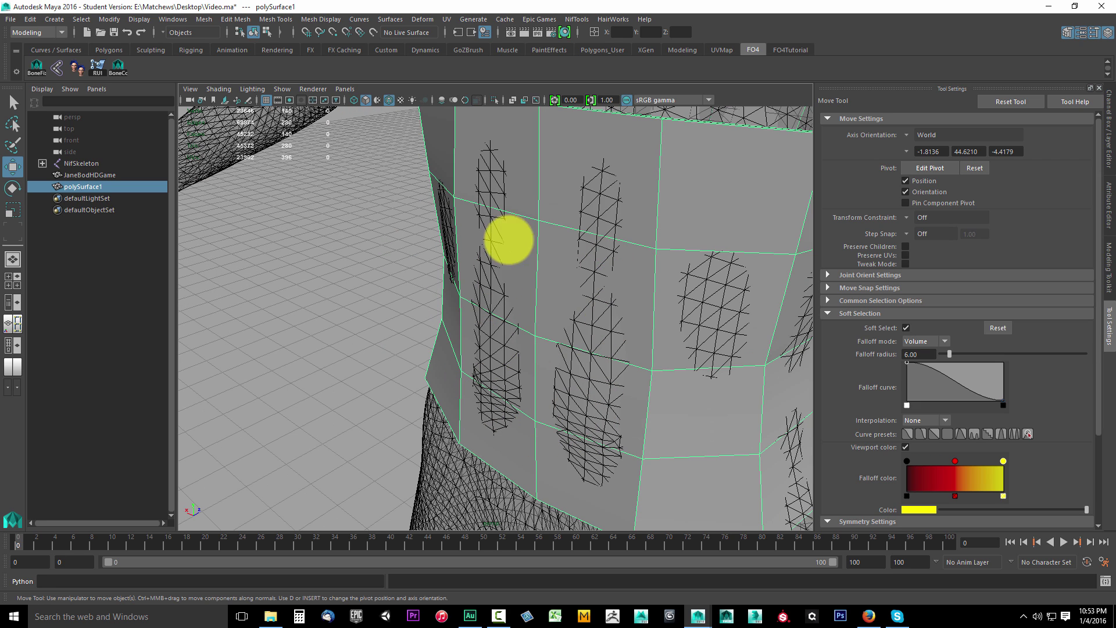
{"action": "right_click", "coordinate": [544, 275]}
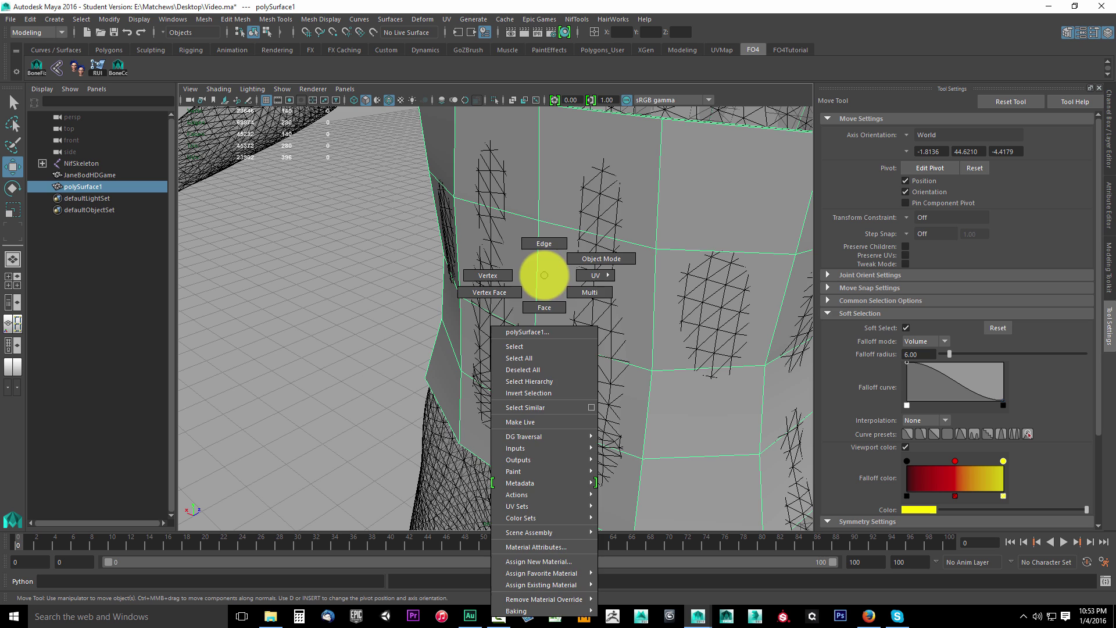
{"action": "left_click", "coordinate": [583, 256]}
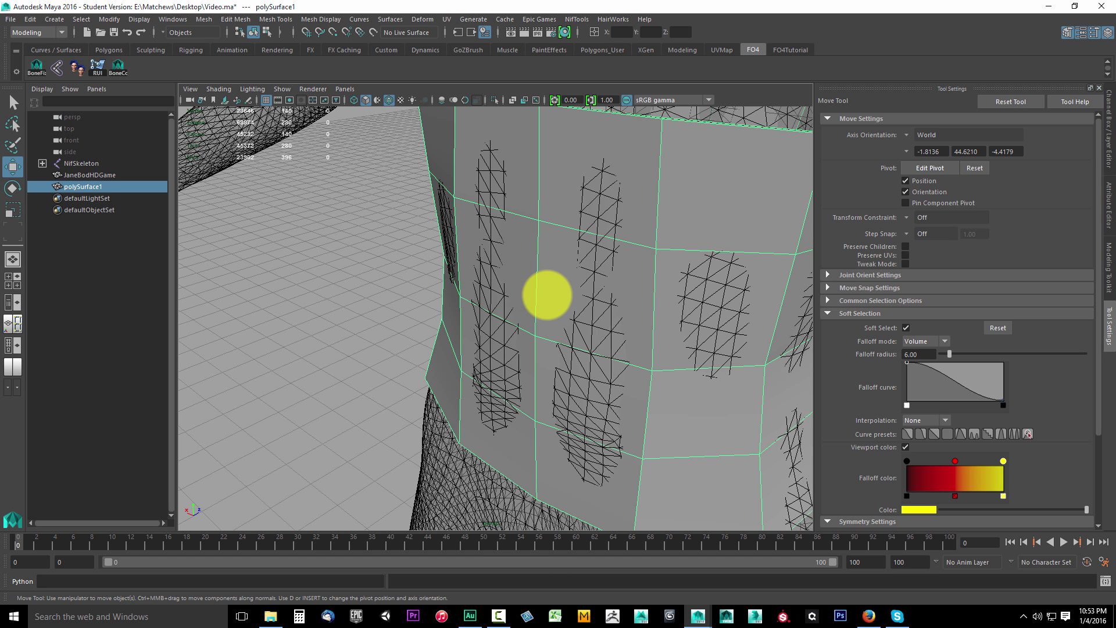
{"action": "key", "text": "3"}
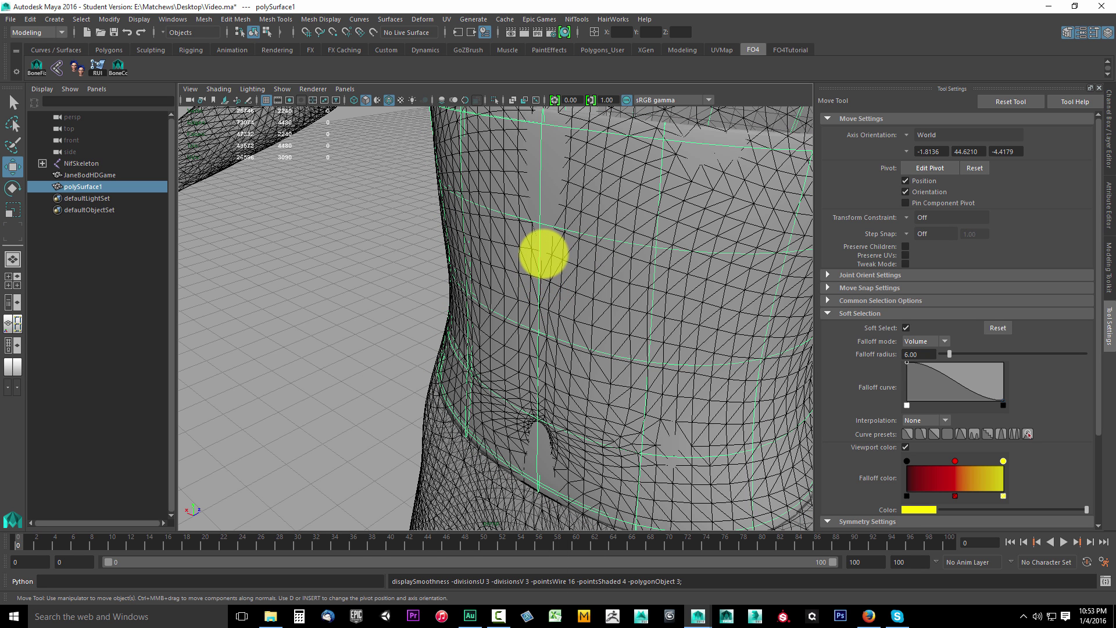
{"action": "key", "text": "1"}
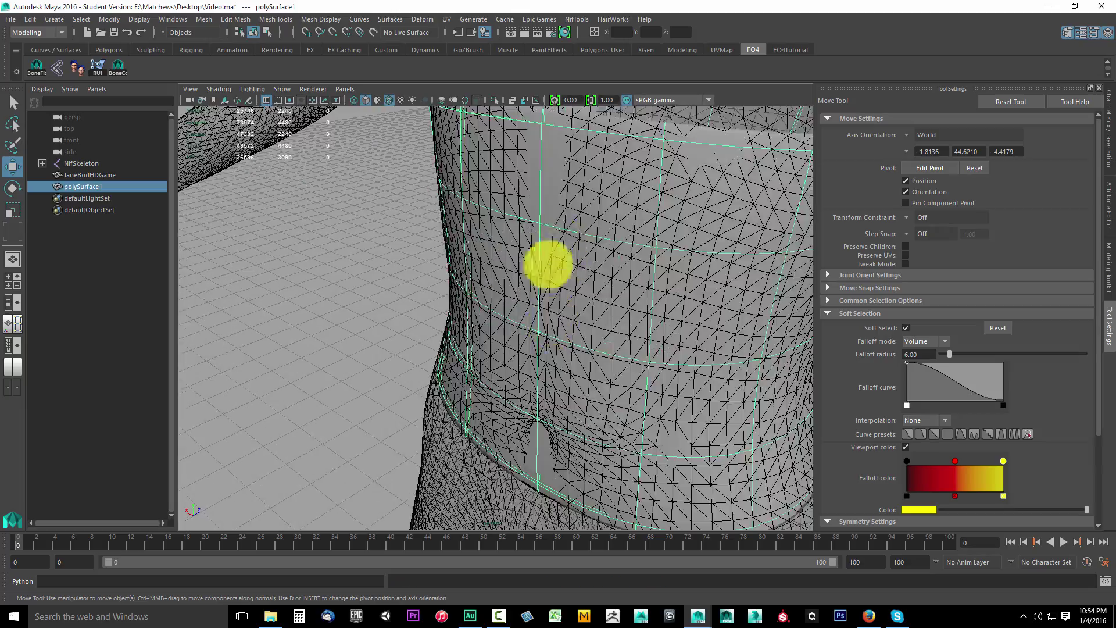
- Switch the smoothed garment to vertex selection and select the outer and inner front-centre vertices one row below the upper rim
{"action": "left_click_drag", "start_coordinate": [548, 265], "coordinate": [610, 377], "text": "alt"}
{"action": "right_click_drag", "start_coordinate": [543, 281], "coordinate": [543, 314]}
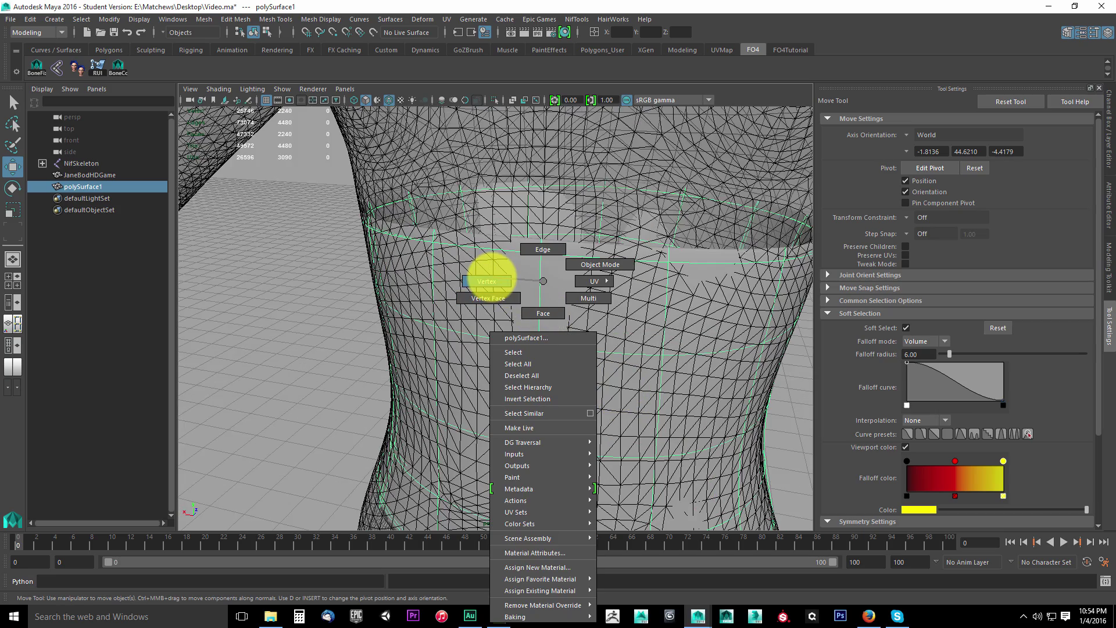
{"action": "right_click_drag", "start_coordinate": [490, 275], "coordinate": [490, 276]}
{"action": "left_click", "coordinate": [553, 451]}
{"action": "key", "text": "f"}
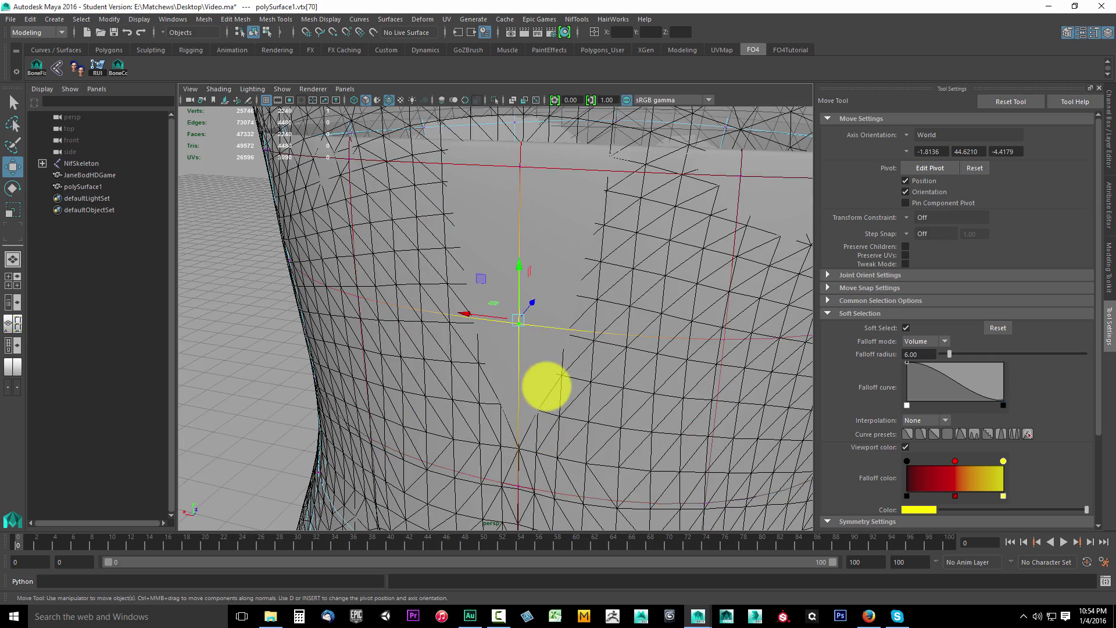
{"action": "left_click_drag", "start_coordinate": [546, 386], "coordinate": [465, 390], "text": "alt"}
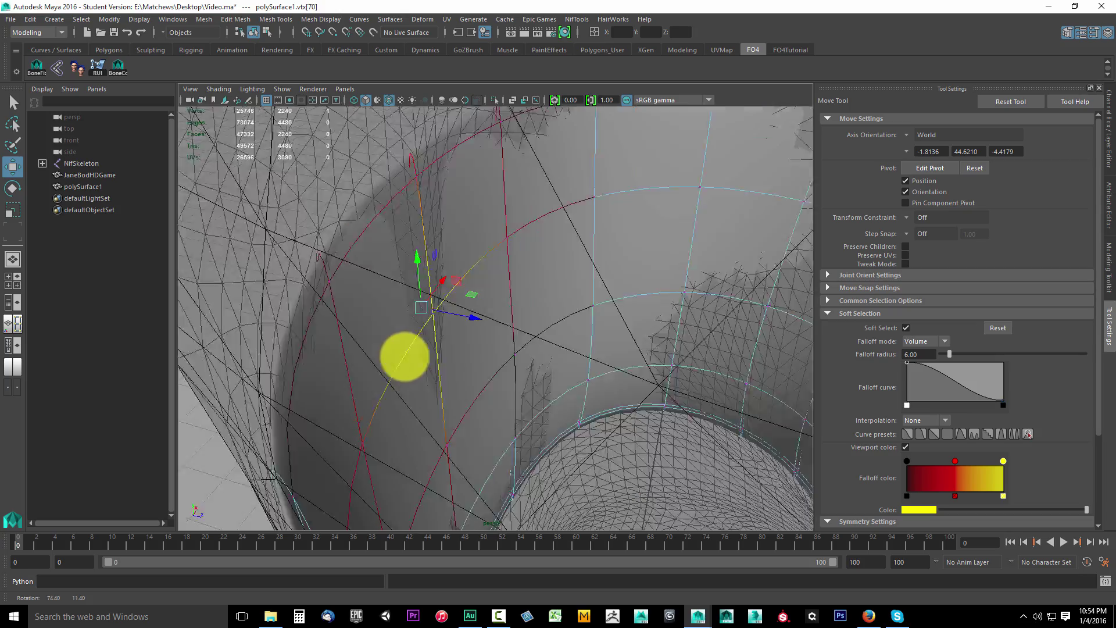
{"action": "left_click_drag", "start_coordinate": [487, 351], "coordinate": [554, 350], "text": "alt"}
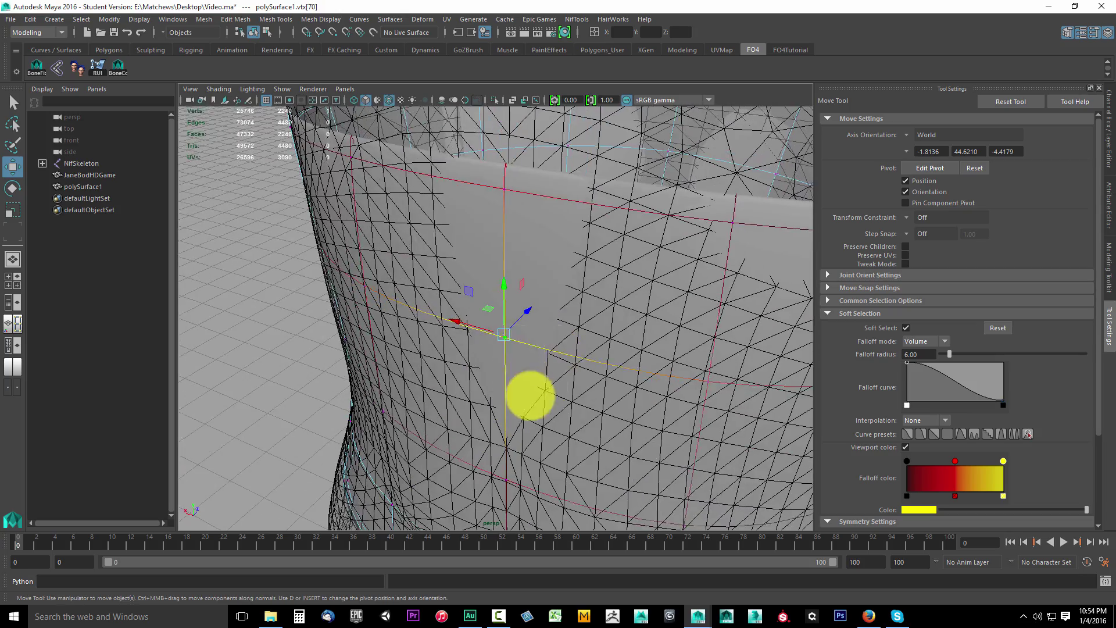
{"action": "left_click_drag", "start_coordinate": [530, 395], "coordinate": [509, 376], "text": "alt"}
{"action": "left_click_drag", "start_coordinate": [490, 327], "coordinate": [535, 370], "text": "alt"}
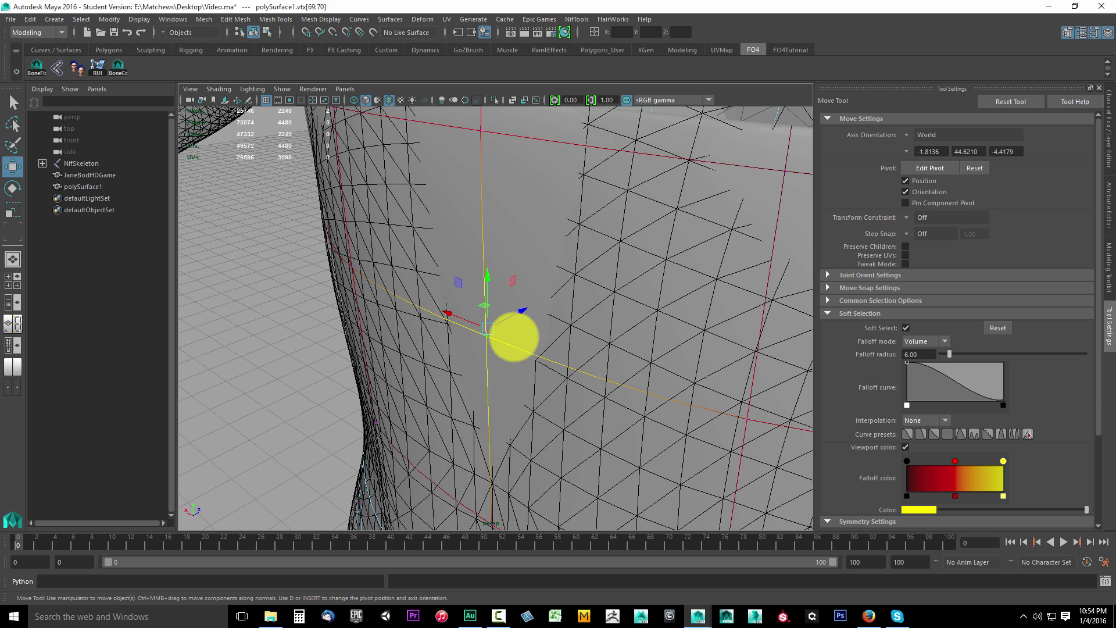
{"action": "scroll", "coordinate": [576, 348], "scroll_direction": "down", "scroll_amount": 3}
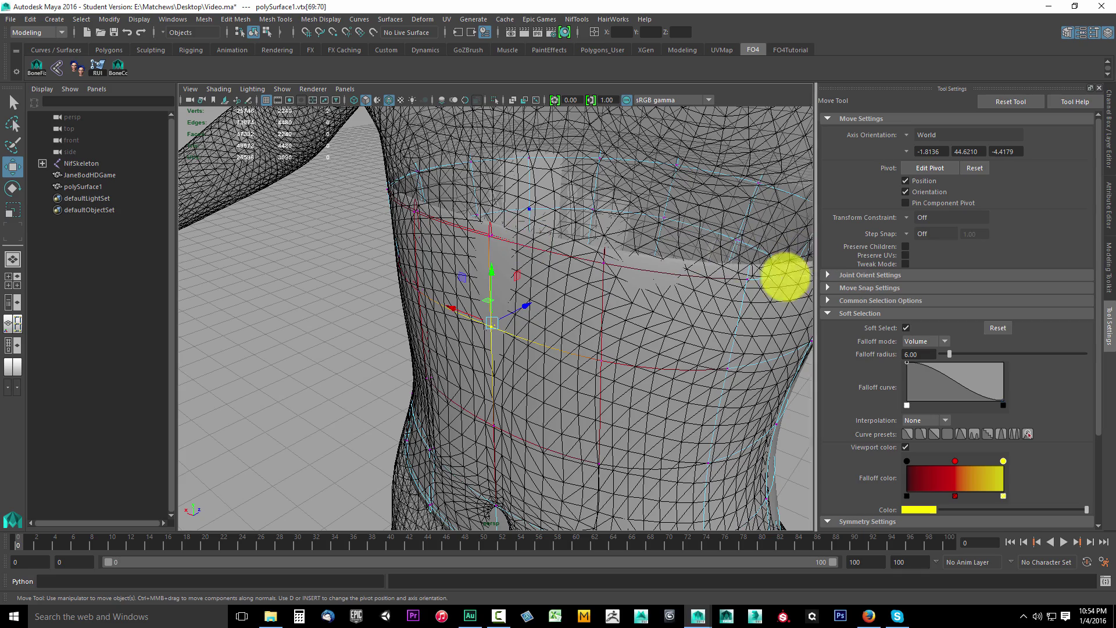
- Set the Move tool's axis orientation to Component and move the front-centre vertex pair slightly outward
{"action": "scroll", "coordinate": [540, 413], "scroll_direction": "up", "scroll_amount": 5}
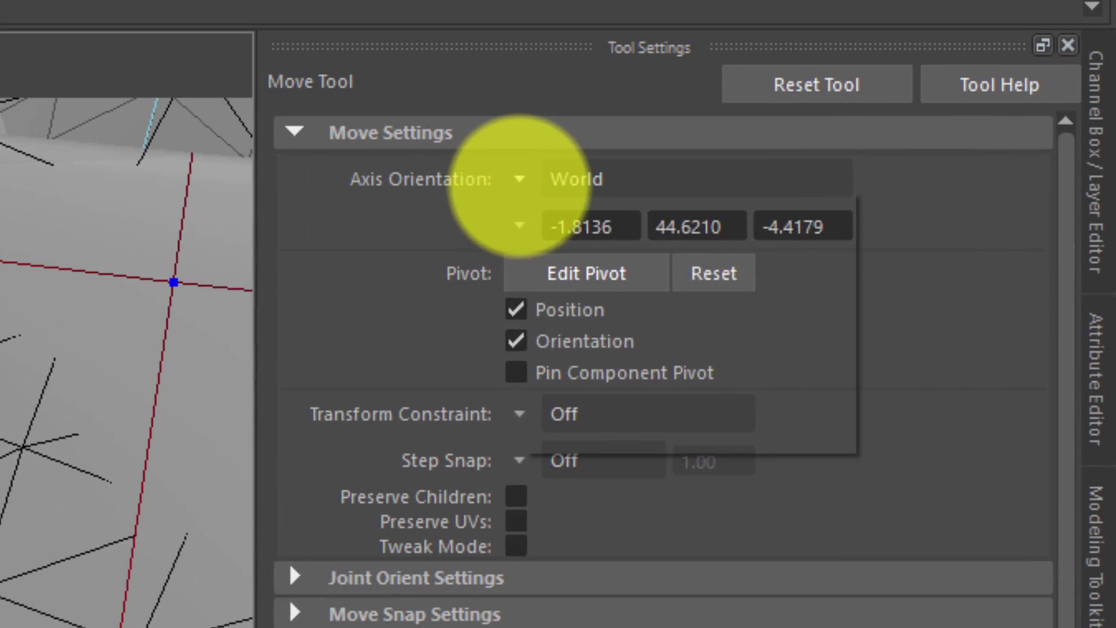
{"action": "left_click", "coordinate": [842, 142]}
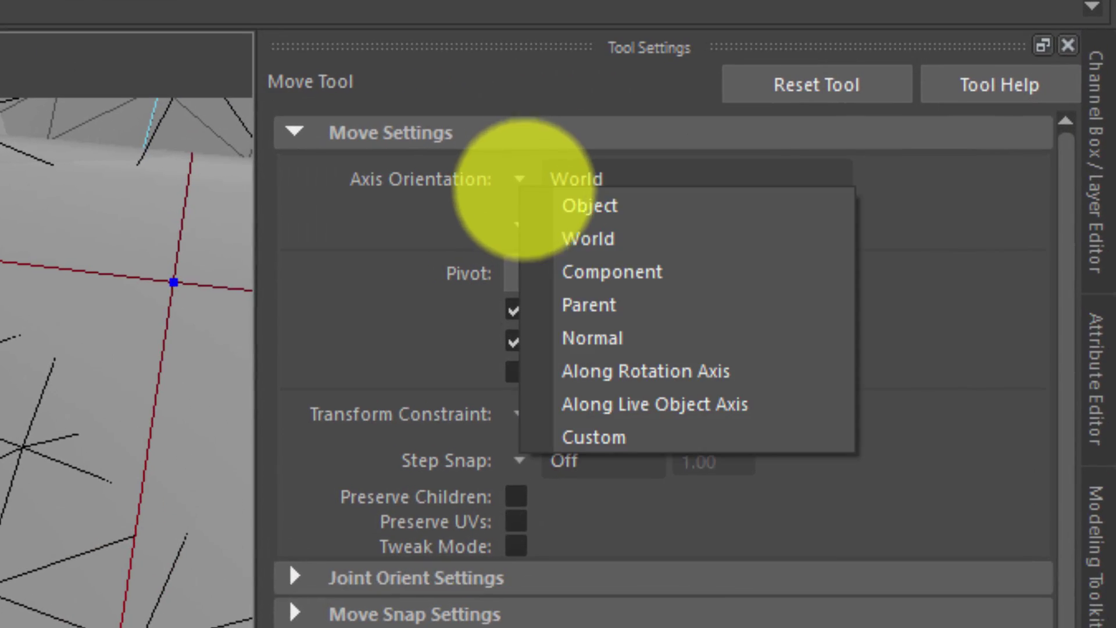
{"action": "left_click", "coordinate": [578, 269]}
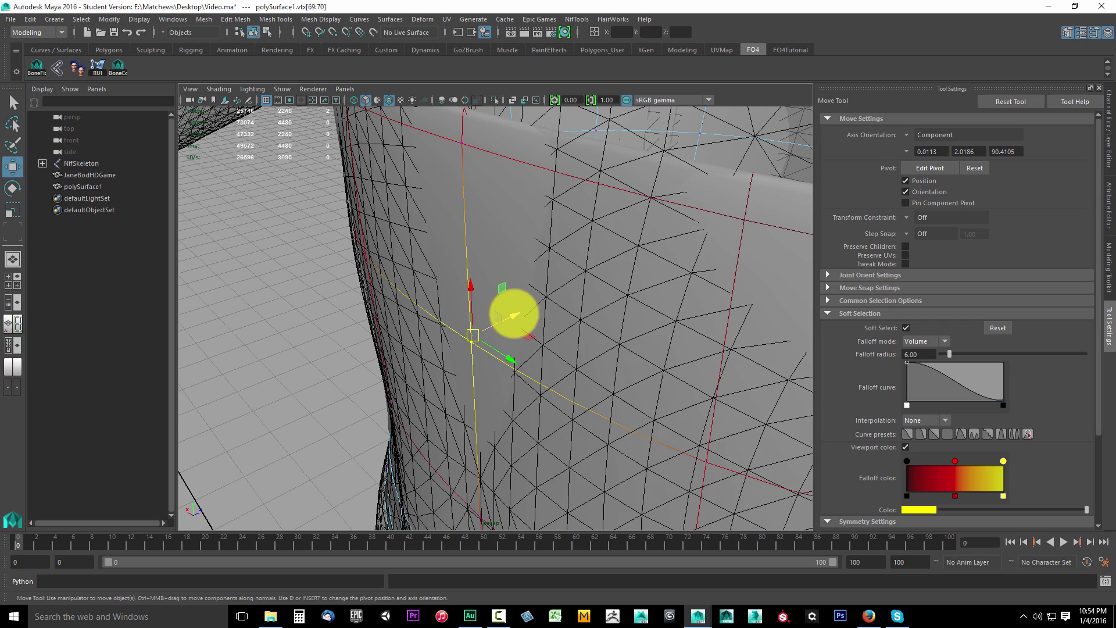
{"action": "left_click_drag", "start_coordinate": [514, 314], "coordinate": [511, 314]}
- Select the outer and inner vertices beside the front centre on the same row and move them outward along their component axis
{"action": "middle_click_drag", "start_coordinate": [647, 434], "coordinate": [478, 316], "text": "alt"}
{"action": "left_click_drag", "start_coordinate": [431, 286], "coordinate": [465, 318]}
{"action": "left_click_drag", "start_coordinate": [556, 340], "coordinate": [427, 336], "text": "alt"}
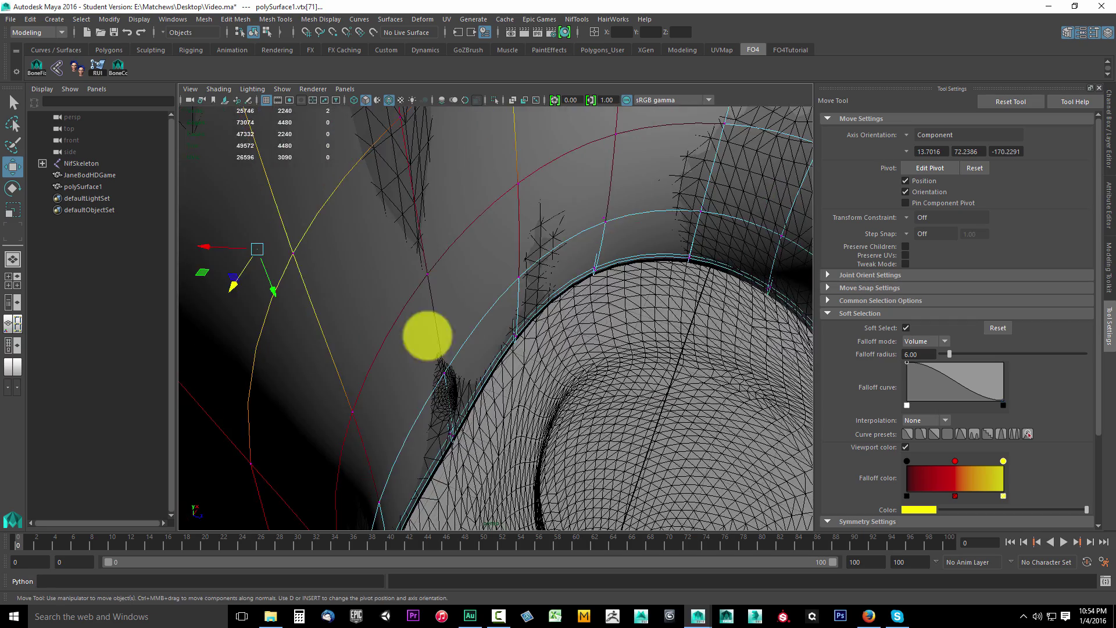
{"action": "scroll", "coordinate": [404, 317], "scroll_direction": "up", "scroll_amount": 5}
{"action": "left_click", "coordinate": [459, 294]}
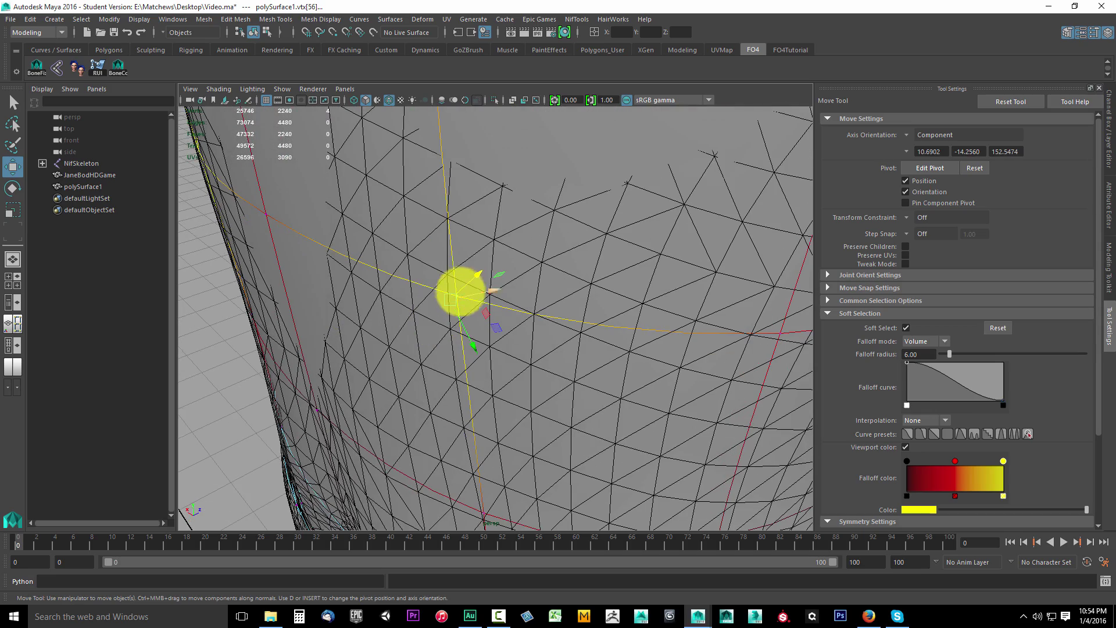
{"action": "left_click_drag", "start_coordinate": [478, 272], "coordinate": [468, 282]}
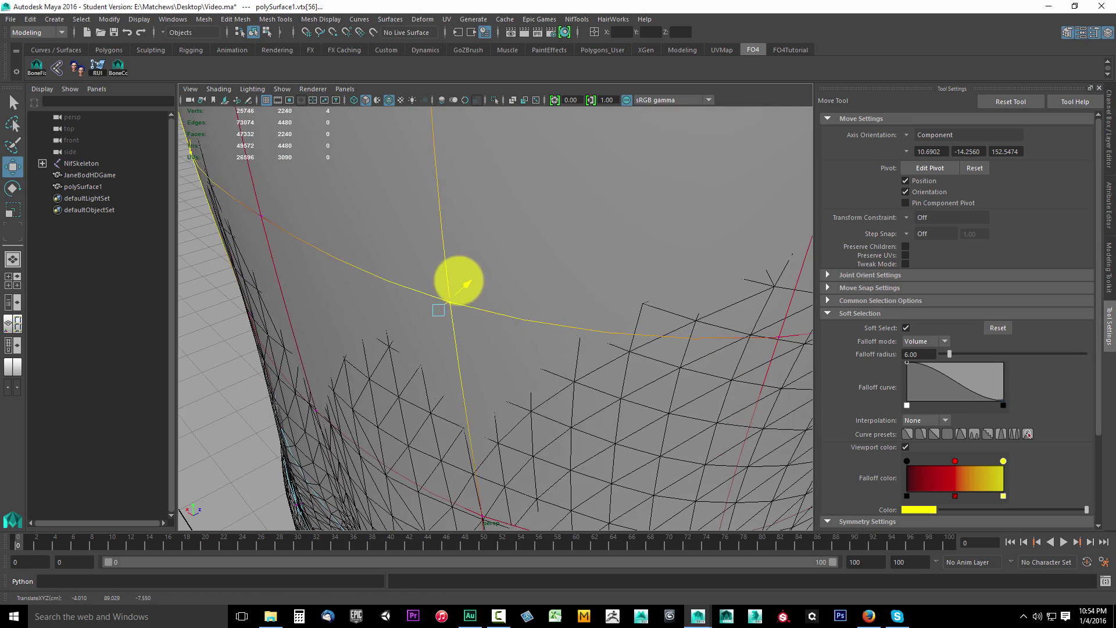
- Select the following vertex pair towards the side on the row below the rim and move it outward until it covers the body
{"action": "left_click_drag", "start_coordinate": [610, 367], "coordinate": [615, 391], "text": "alt"}
{"action": "right_click_drag", "start_coordinate": [462, 333], "coordinate": [566, 337], "text": "alt"}
{"action": "left_click_drag", "start_coordinate": [558, 349], "coordinate": [519, 397], "text": "alt"}
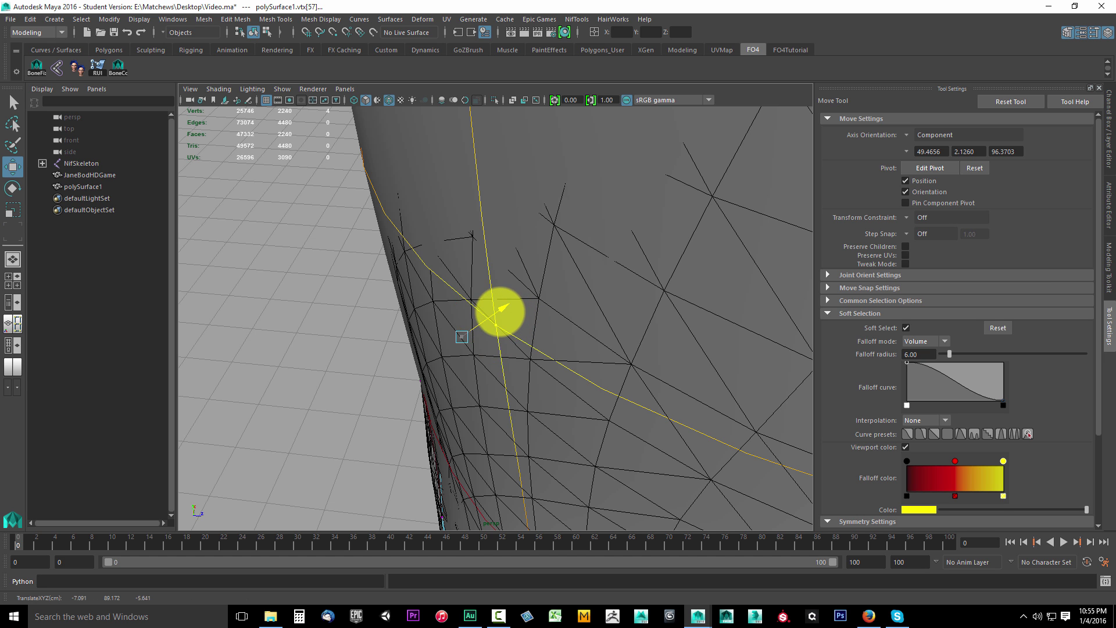
- Select the outer and inner vertices at the side of the waist, one row below the rim, and move them outward
{"action": "left_click_drag", "start_coordinate": [491, 315], "coordinate": [589, 418], "text": "alt"}
{"action": "left_click_drag", "start_coordinate": [558, 345], "coordinate": [328, 285], "text": "alt"}
{"action": "left_click_drag", "start_coordinate": [469, 375], "coordinate": [533, 348], "text": "alt"}
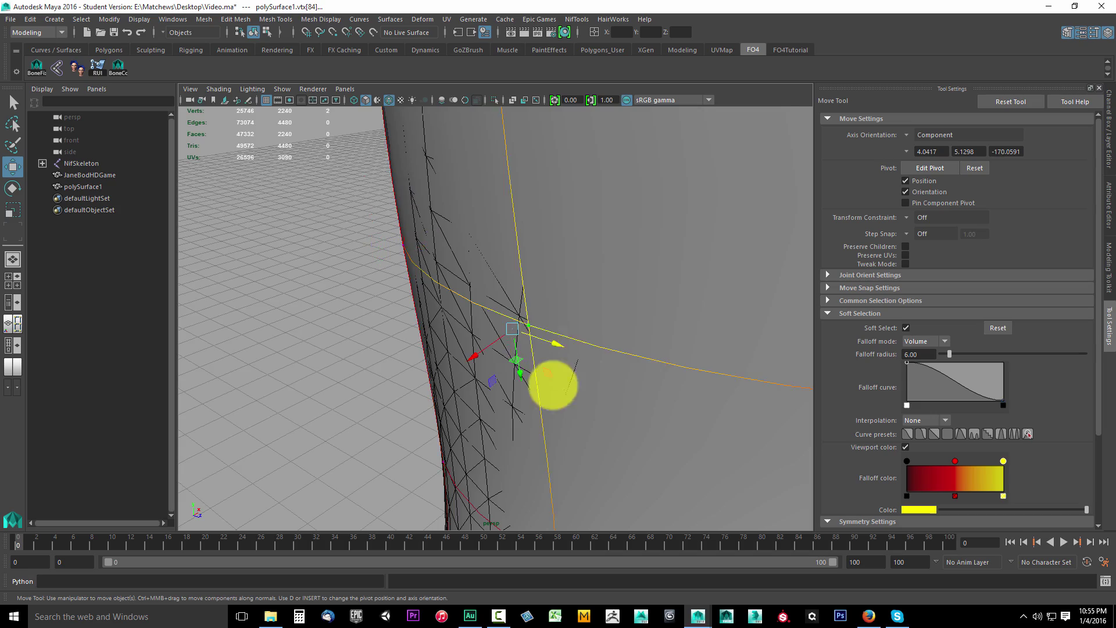
{"action": "left_click_drag", "start_coordinate": [553, 384], "coordinate": [440, 398], "text": "alt"}
{"action": "left_click_drag", "start_coordinate": [635, 357], "coordinate": [561, 395], "text": "alt"}
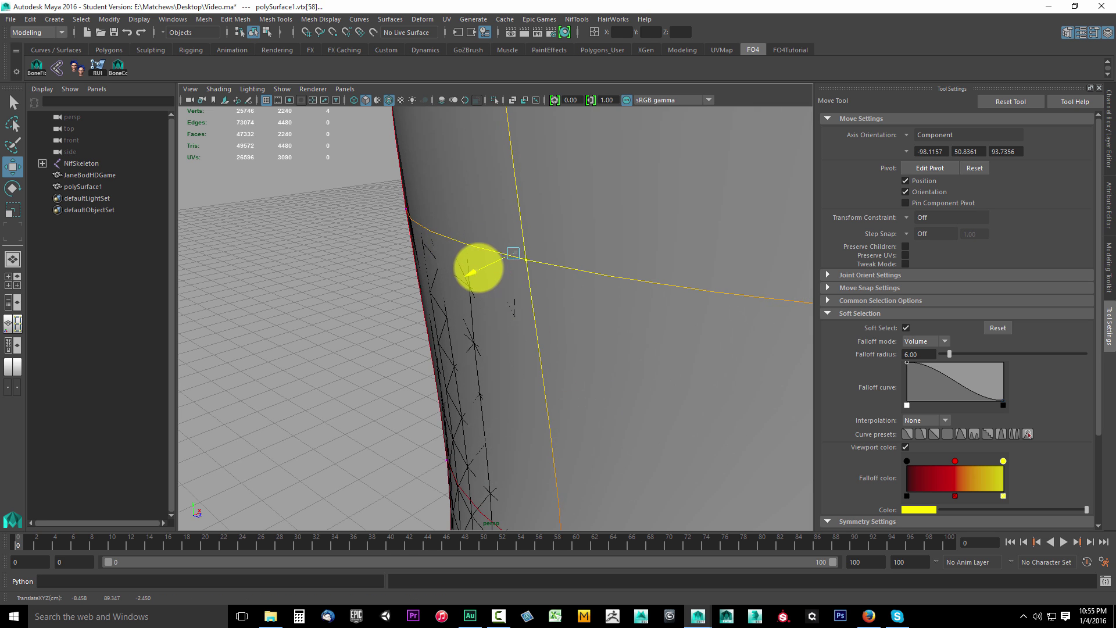
- Select the mid-height vertex pair beside the rear centre of the garment and move it outward along its component axis
{"action": "left_click_drag", "start_coordinate": [553, 350], "coordinate": [539, 420], "text": "alt"}
{"action": "left_click", "coordinate": [512, 315]}
{"action": "left_click_drag", "start_coordinate": [512, 315], "coordinate": [540, 407], "text": "alt"}
{"action": "scroll", "coordinate": [546, 404], "scroll_direction": "up", "scroll_amount": 6}
{"action": "left_click", "coordinate": [413, 379]}
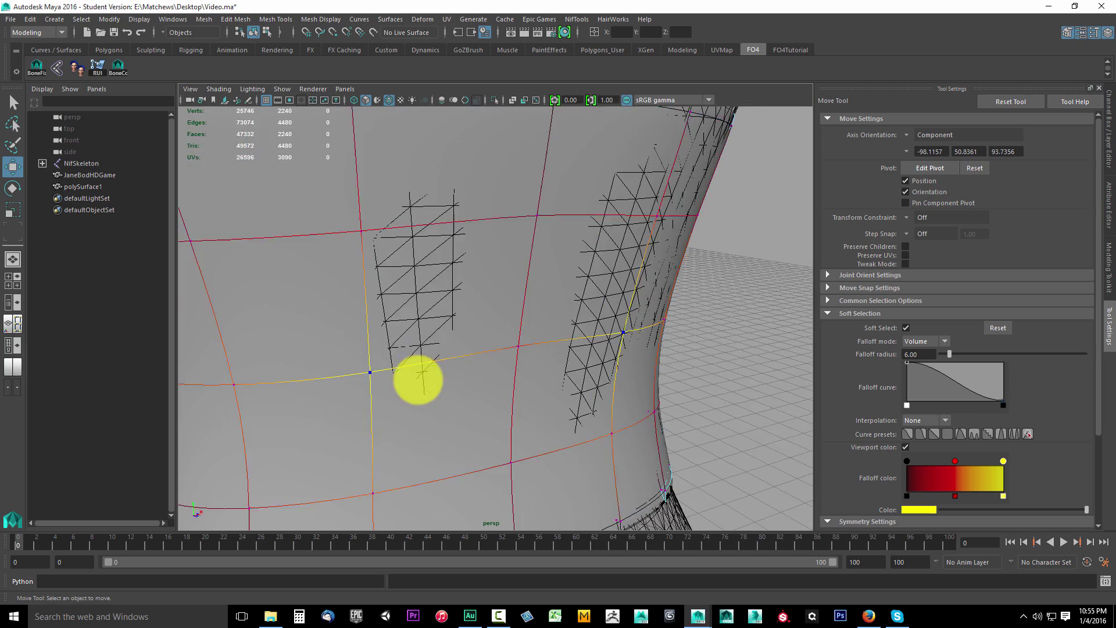
{"action": "left_click_drag", "start_coordinate": [413, 378], "coordinate": [546, 261], "text": "alt"}
{"action": "left_click_drag", "start_coordinate": [546, 261], "coordinate": [477, 453]}
{"action": "scroll", "coordinate": [478, 453], "scroll_direction": "down", "scroll_amount": 3}
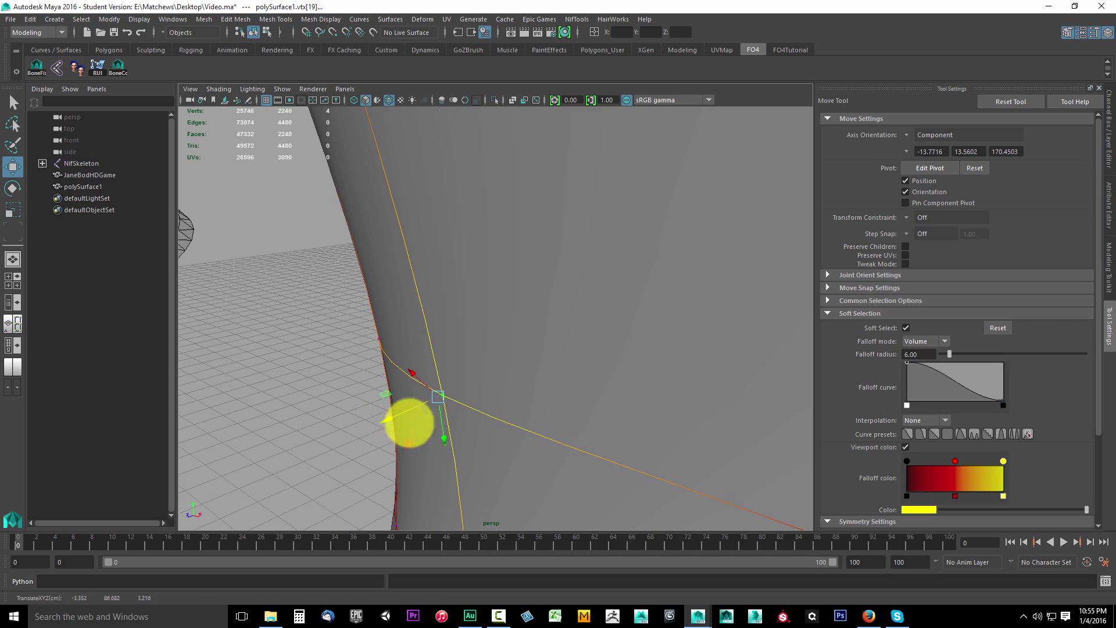
- Select the next outer and inner vertices in the lower part of the garment and move them outward along their component axis
{"action": "left_click_drag", "start_coordinate": [409, 422], "coordinate": [637, 355], "text": "alt"}
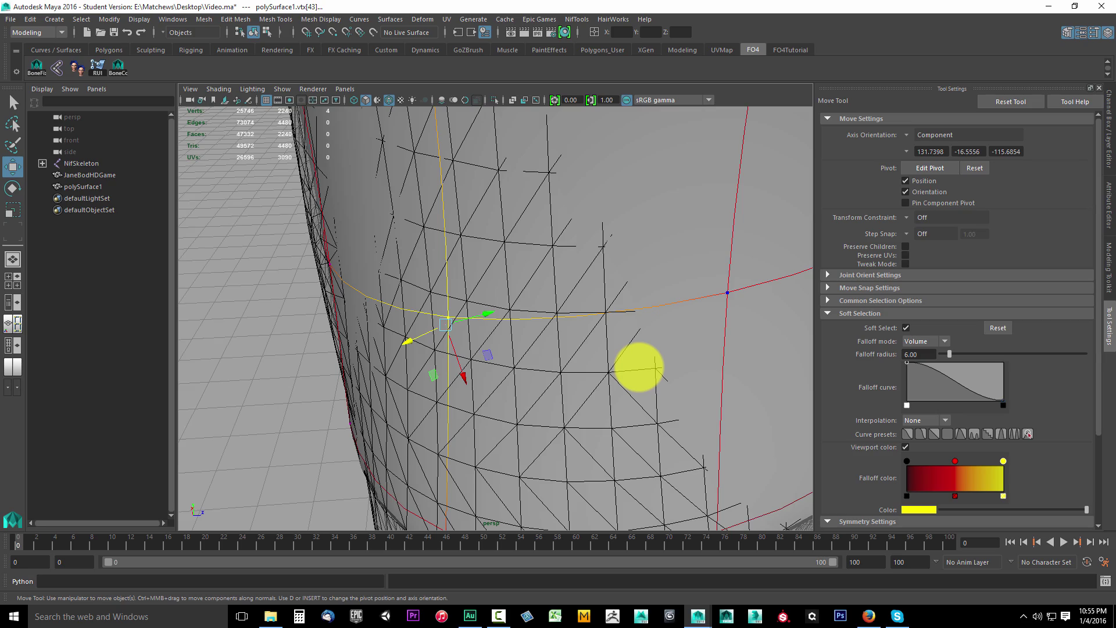
{"action": "left_click_drag", "start_coordinate": [606, 370], "coordinate": [456, 355], "text": "alt"}
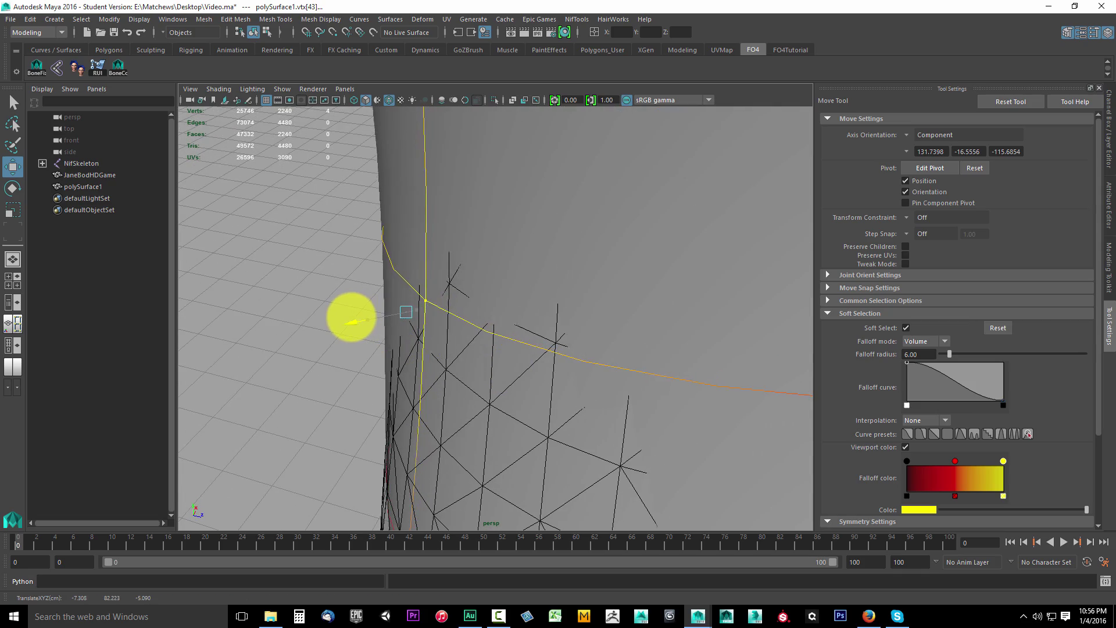
{"action": "left_click_drag", "start_coordinate": [340, 317], "coordinate": [847, 357], "text": "alt"}
- Select the outer and inner vertices on the garment's centre line in the lower row and move them outward to cover the body
{"action": "left_click_drag", "start_coordinate": [406, 349], "coordinate": [602, 358], "text": "alt"}
{"action": "left_click_drag", "start_coordinate": [590, 401], "coordinate": [723, 394], "text": "alt"}
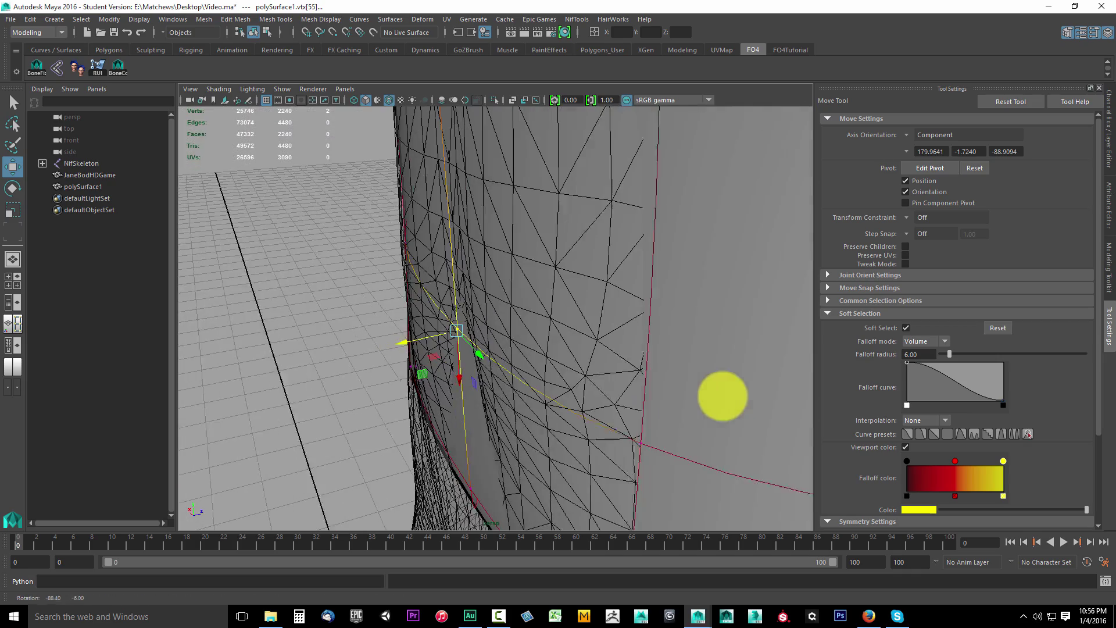
{"action": "left_click_drag", "start_coordinate": [500, 366], "coordinate": [427, 353], "text": "alt"}
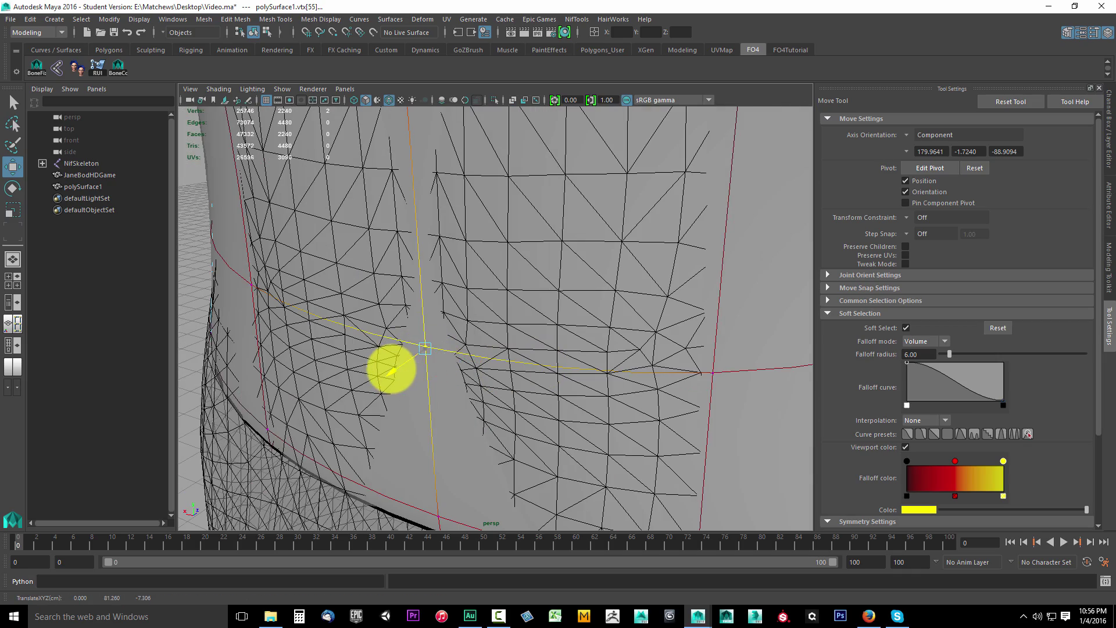
{"action": "left_click_drag", "start_coordinate": [382, 368], "coordinate": [433, 401], "text": "alt"}
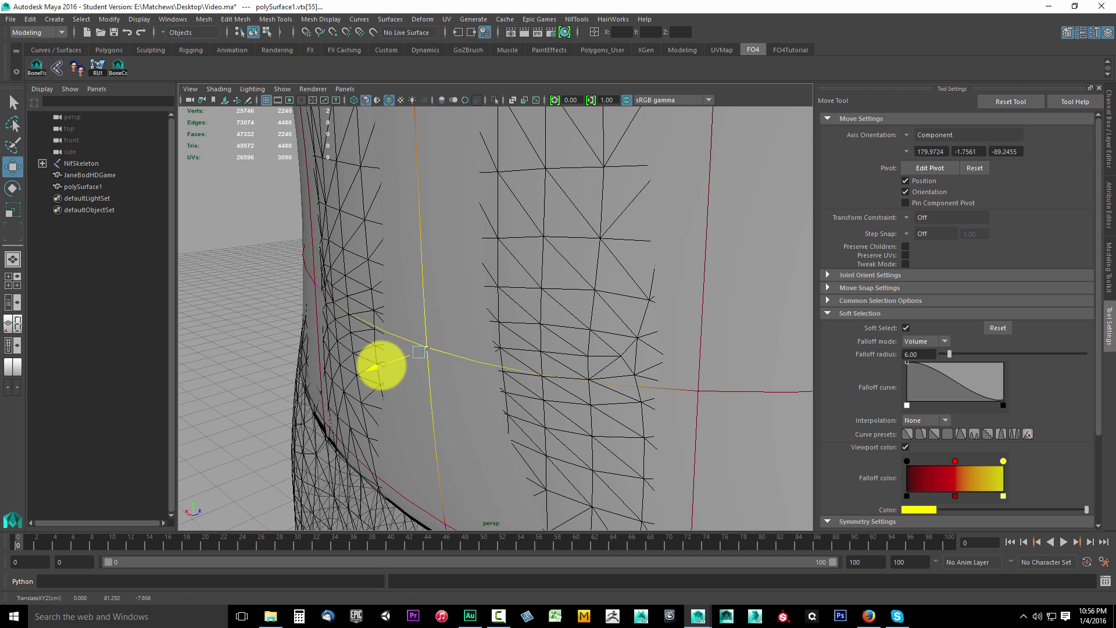
{"action": "left_click_drag", "start_coordinate": [382, 371], "coordinate": [440, 332], "text": "alt"}
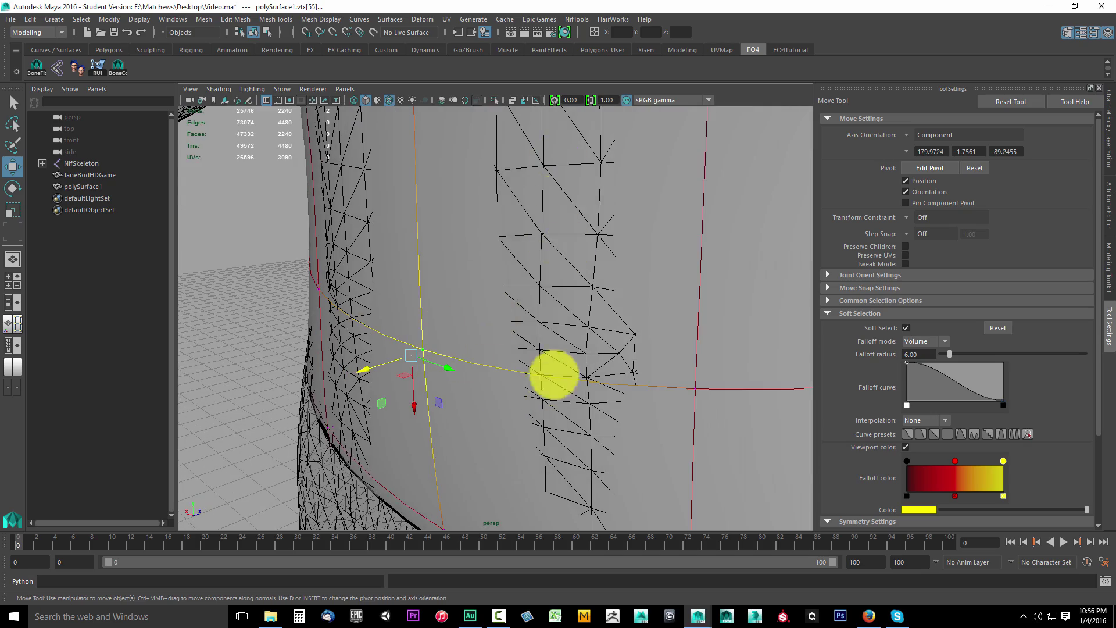
- Return to object mode with the garment selected and turn off its smooth preview
{"action": "left_click_drag", "start_coordinate": [554, 375], "coordinate": [531, 167], "text": "alt"}
{"action": "left_click_drag", "start_coordinate": [501, 255], "coordinate": [377, 155], "text": "alt"}
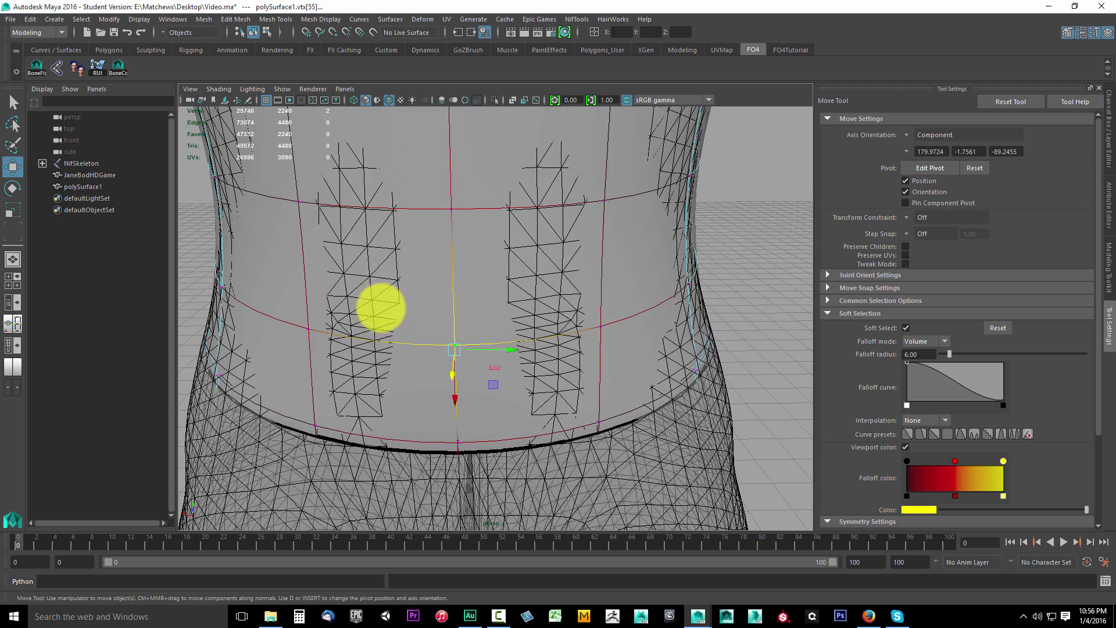
{"action": "left_click_drag", "start_coordinate": [381, 307], "coordinate": [344, 354], "text": "alt"}
{"action": "mouse_move", "coordinate": [343, 354]}
{"action": "middle_mouse_down", "text": "alt"}
{"action": "mouse_move", "coordinate": [378, 312]}
{"action": "mouse_move", "coordinate": [377, 369]}
{"action": "mouse_move", "coordinate": [346, 374]}
{"action": "middle_mouse_up", "text": "alt"}
{"action": "right_click_drag", "start_coordinate": [347, 374], "coordinate": [500, 266], "text": "alt"}
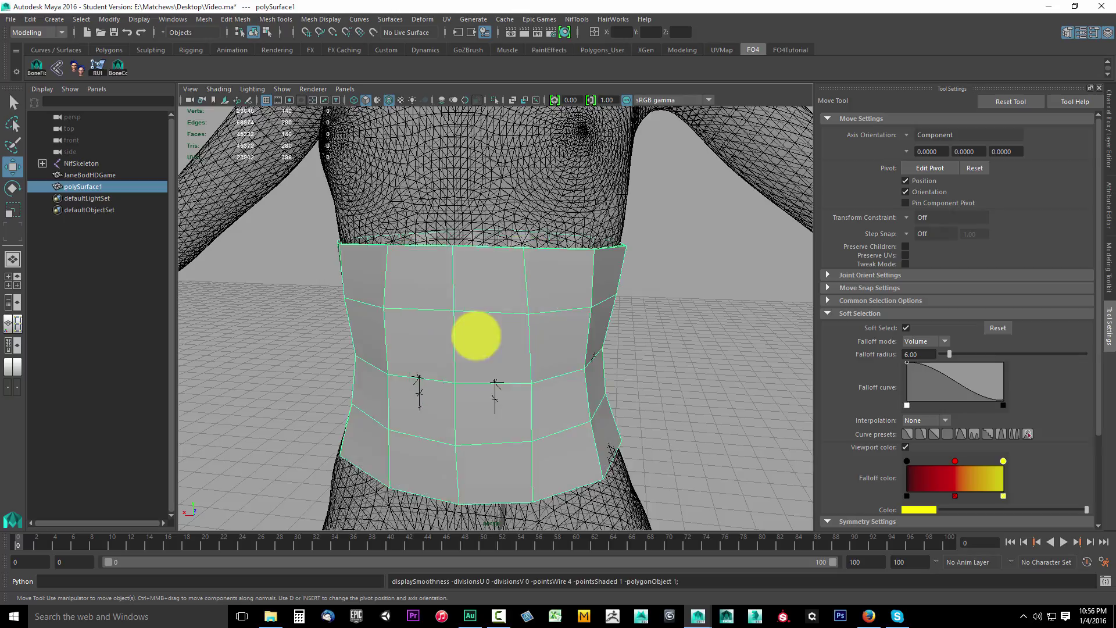
{"action": "mouse_move", "coordinate": [529, 354]}
{"action": "left_mouse_down", "text": "alt"}
{"action": "mouse_move", "coordinate": [338, 352]}
{"action": "mouse_move", "coordinate": [546, 349]}
{"action": "left_mouse_up", "text": "alt"}
{"action": "right_click_drag", "start_coordinate": [558, 351], "coordinate": [583, 387], "text": "alt"}
{"action": "left_click_drag", "start_coordinate": [583, 387], "coordinate": [553, 368], "text": "alt"}
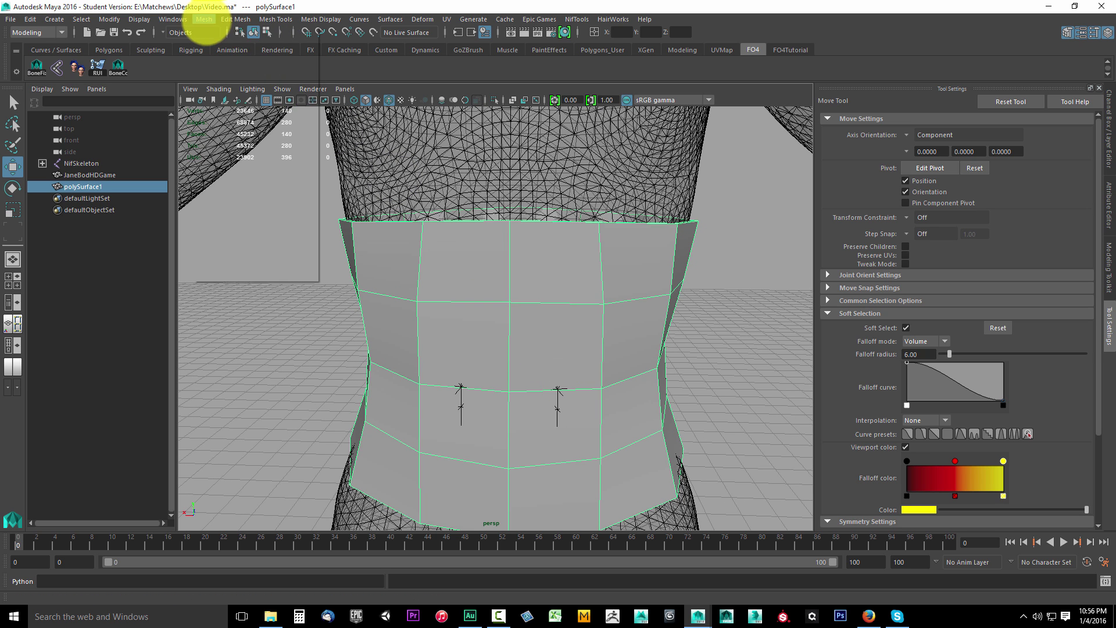
- Try smoothing the garment mesh with one division and inspect how its top rim is rounded
{"action": "left_click", "coordinate": [204, 19]}
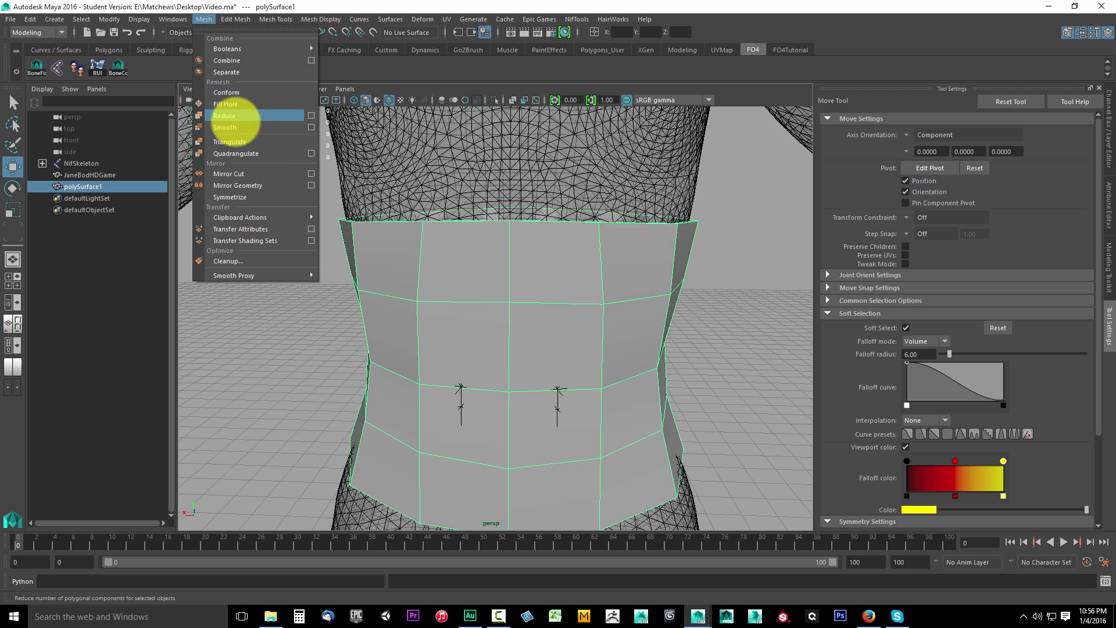
{"action": "left_click", "coordinate": [232, 127]}
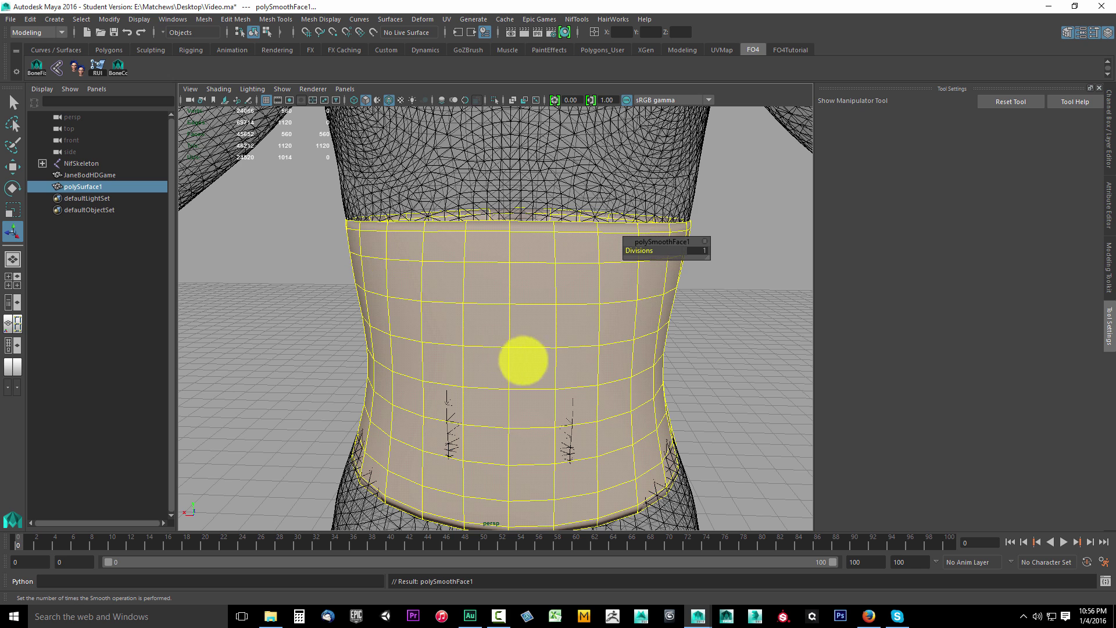
{"action": "left_click_drag", "start_coordinate": [677, 241], "coordinate": [727, 250]}
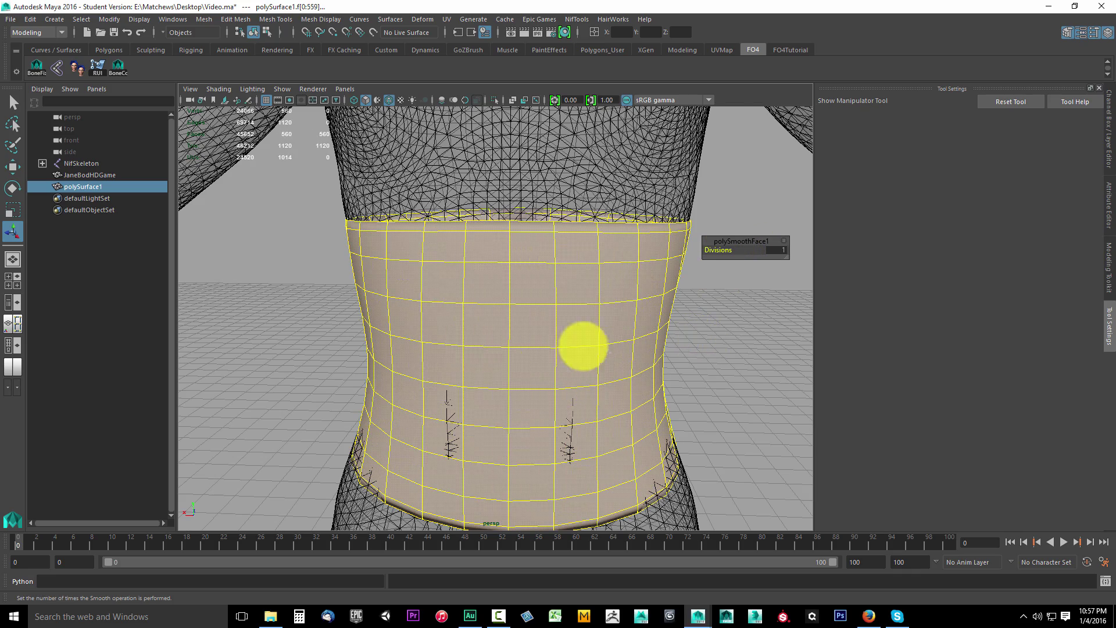
{"action": "left_click_drag", "start_coordinate": [639, 405], "coordinate": [612, 401], "text": "alt"}
{"action": "middle_click_drag", "start_coordinate": [613, 401], "coordinate": [616, 355], "text": "alt"}
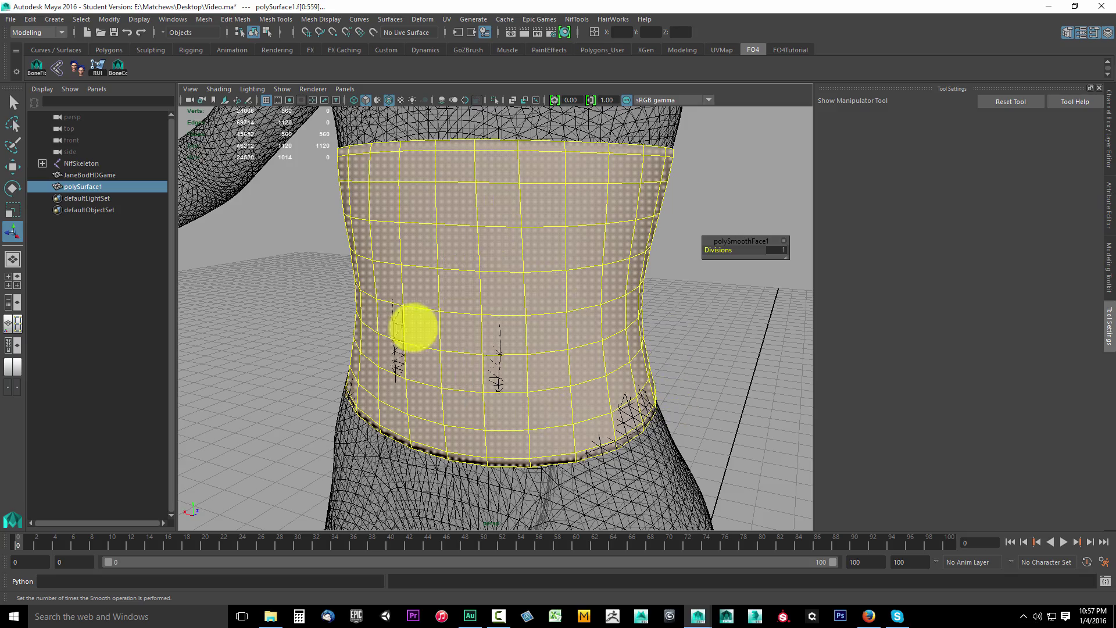
{"action": "right_click_drag", "start_coordinate": [471, 386], "coordinate": [554, 425], "text": "alt"}
{"action": "left_click_drag", "start_coordinate": [553, 425], "coordinate": [563, 208], "text": "alt"}
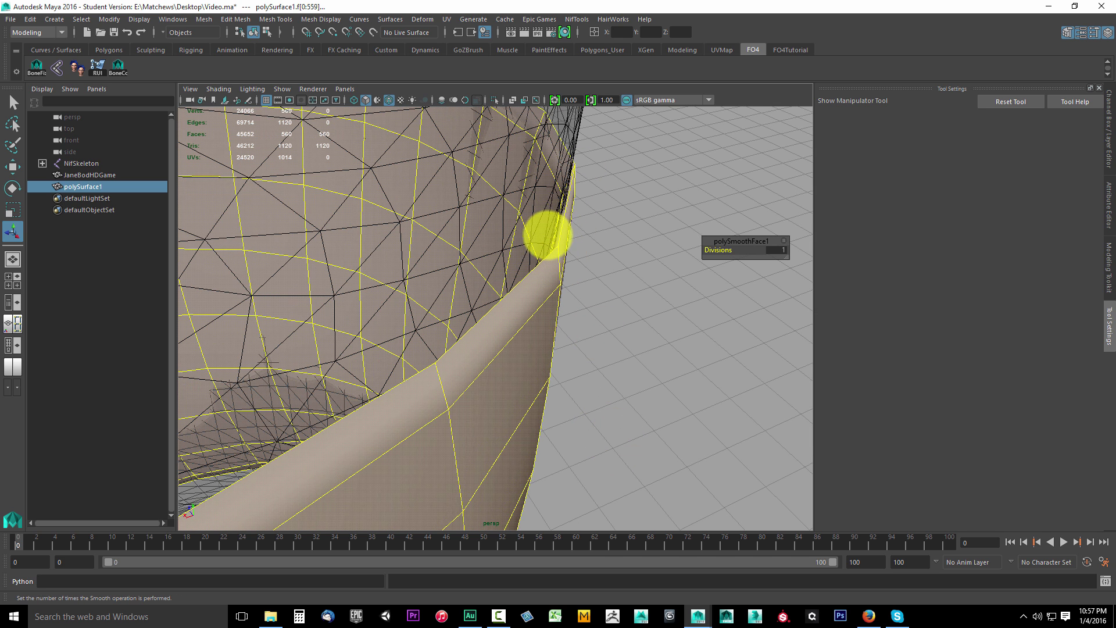
{"action": "left_click_drag", "start_coordinate": [593, 251], "coordinate": [597, 328], "text": "alt"}
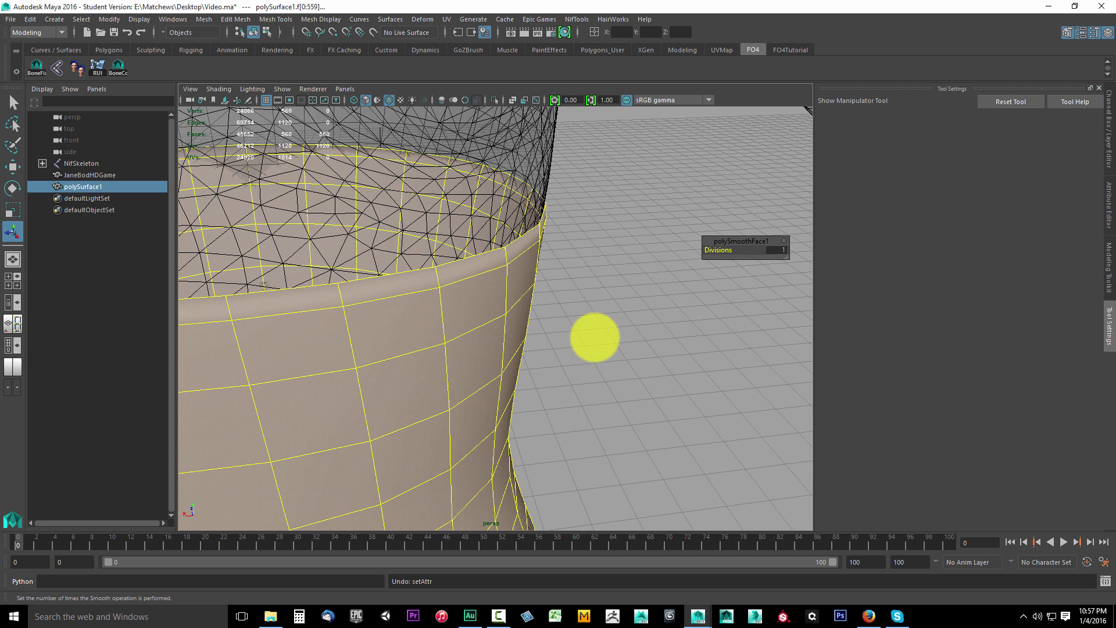
- Deselect the garment and undo back to its unsmoothed mesh
{"action": "left_click", "coordinate": [616, 397]}
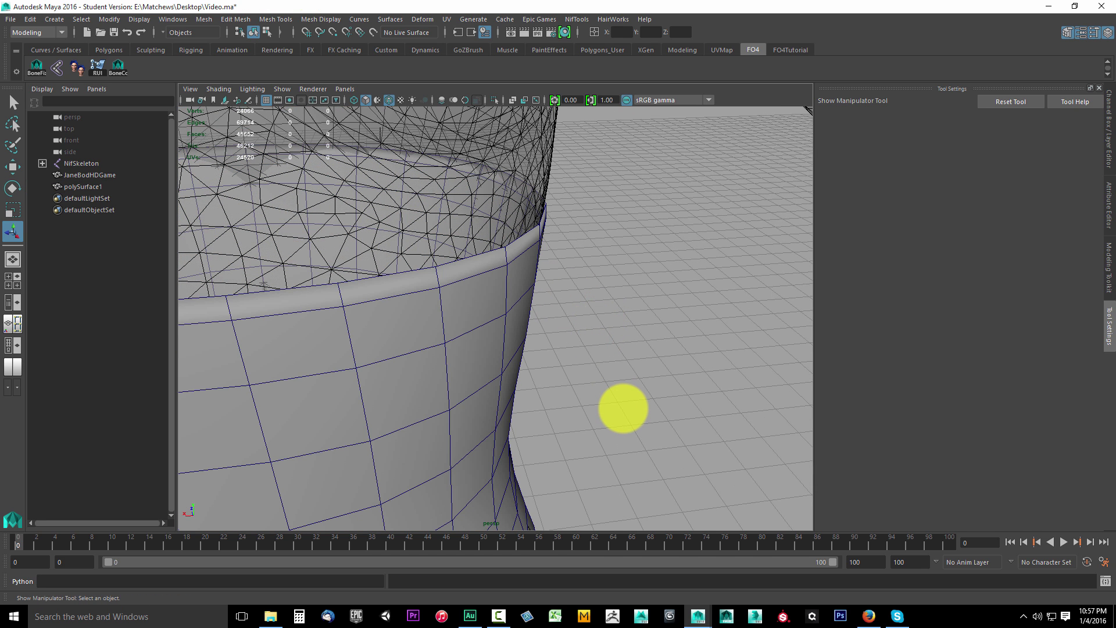
{"action": "key", "text": "ctrl+z"}
{"action": "key", "text": "ctrl+z"}
- Insert an edge loop just below the garment's top rim on the outer side, using relative distance from edge
{"action": "left_click_drag", "start_coordinate": [593, 356], "coordinate": [592, 386], "text": "alt"}
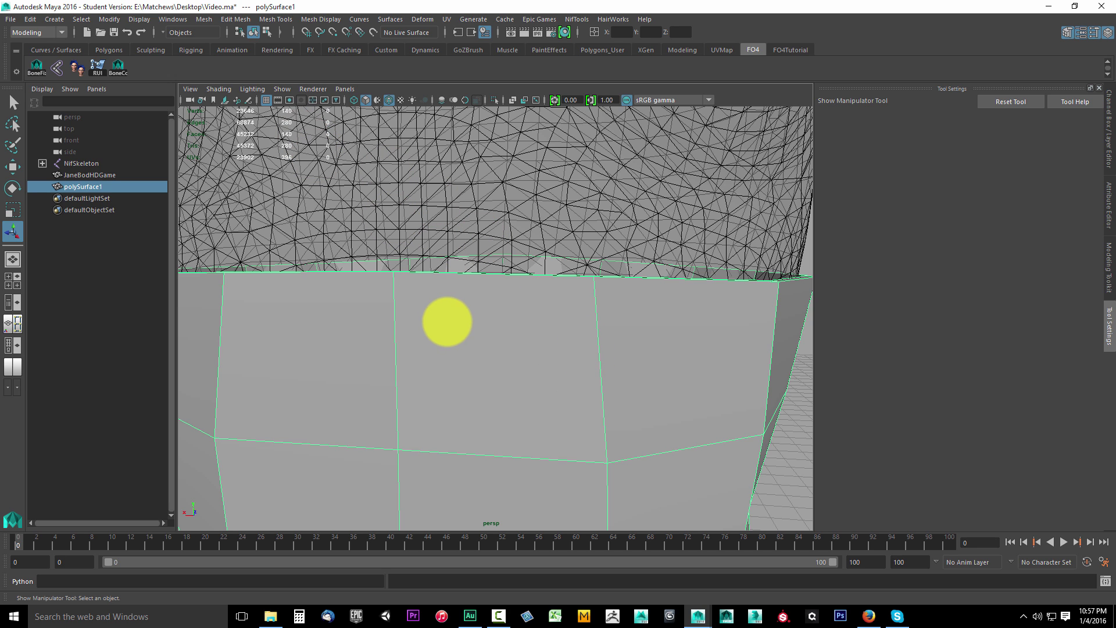
{"action": "left_click", "coordinate": [203, 19]}
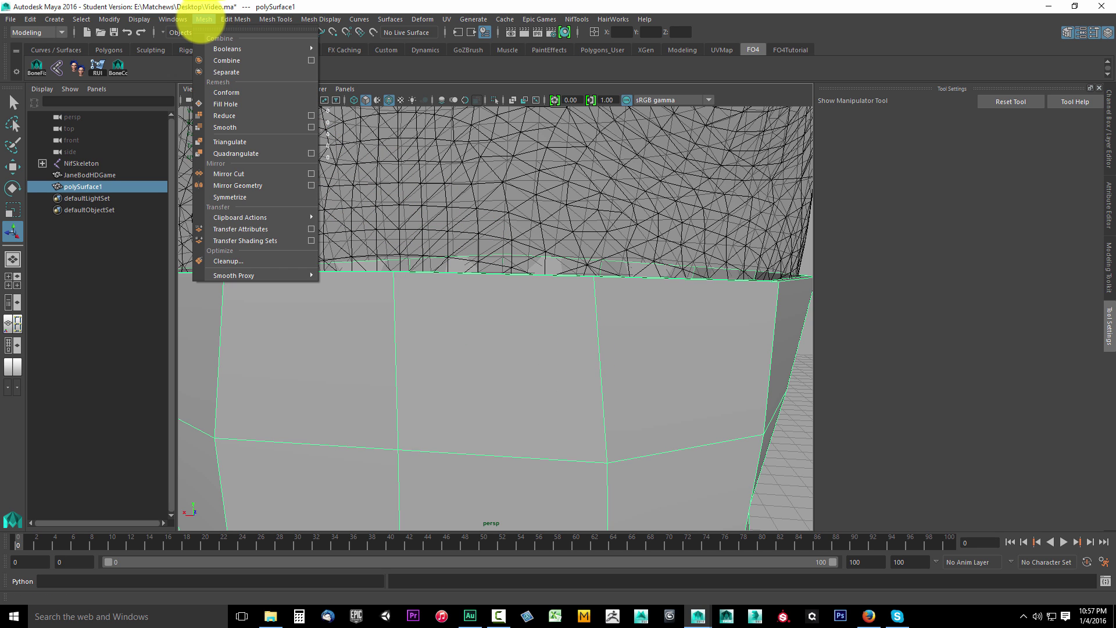
{"action": "mouse_move", "coordinate": [277, 22]}
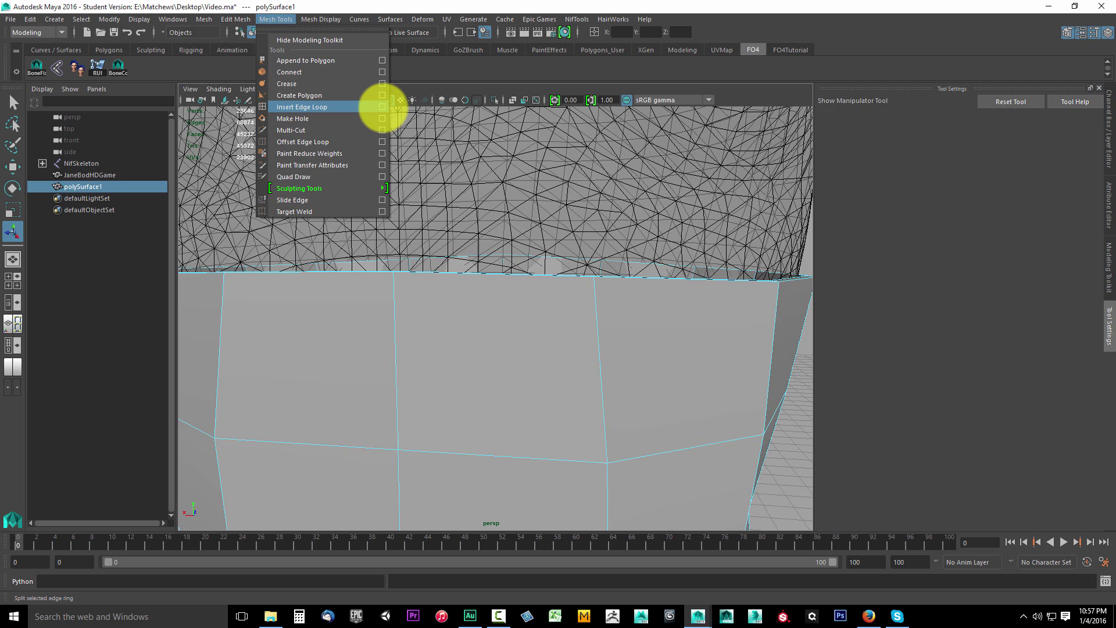
{"action": "left_click", "coordinate": [383, 107]}
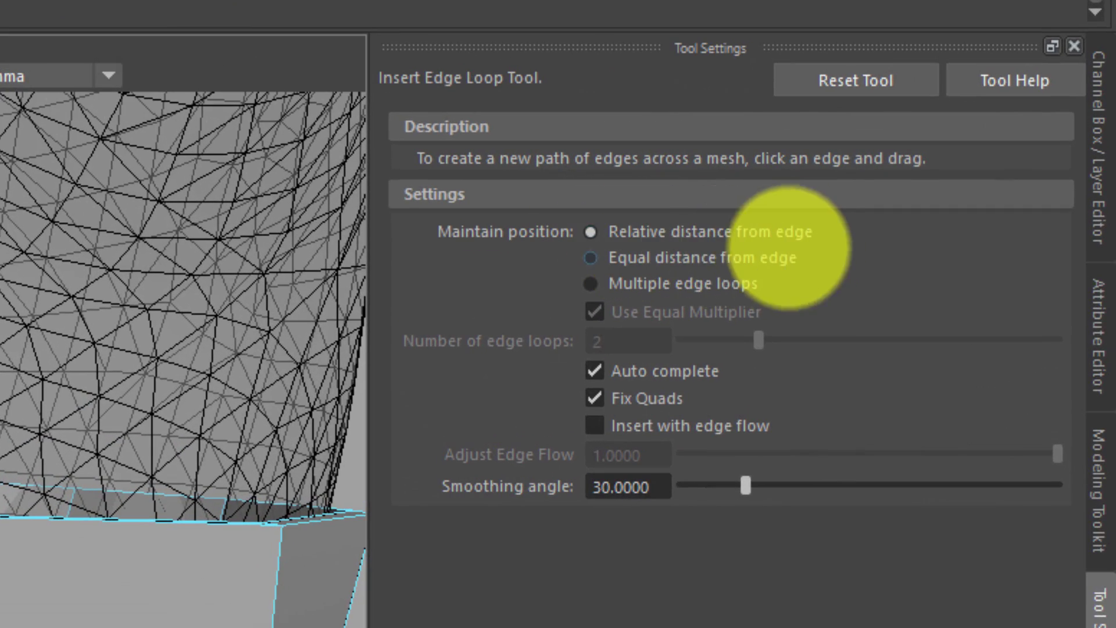
{"action": "scroll", "coordinate": [47, 459], "scroll_direction": "up", "scroll_amount": 3}
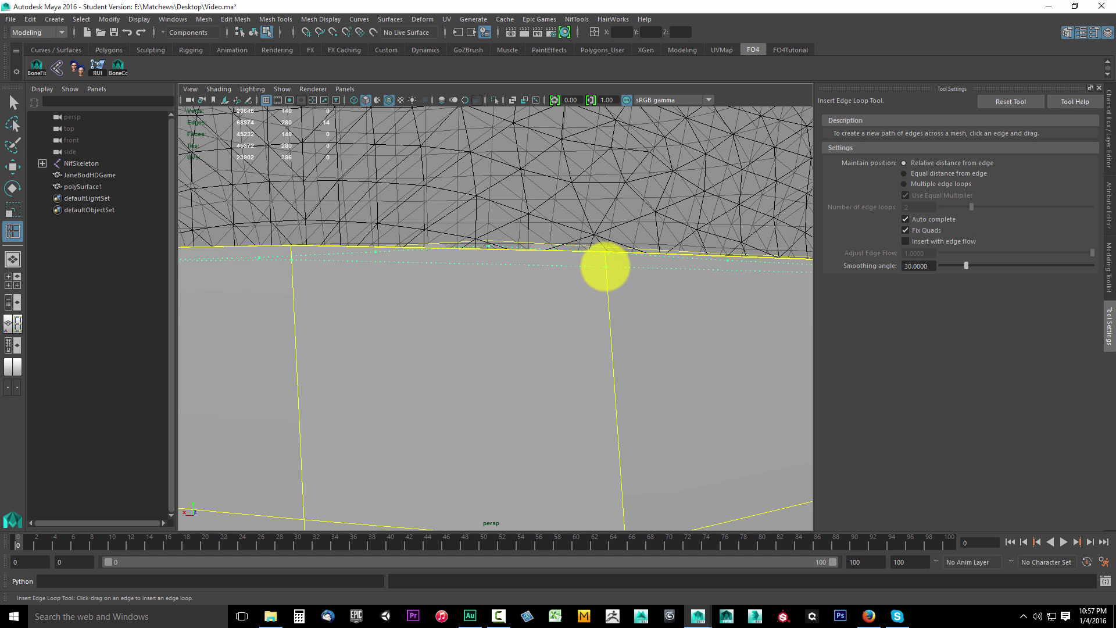
{"action": "left_click", "coordinate": [605, 266]}
- Insert a matching edge loop just below the top rim on the garment's inner side
{"action": "scroll", "coordinate": [667, 349], "scroll_direction": "down", "scroll_amount": 3}
{"action": "left_click_drag", "start_coordinate": [688, 360], "coordinate": [512, 310], "text": "alt"}
{"action": "left_click_drag", "start_coordinate": [511, 310], "coordinate": [595, 263], "text": "alt"}
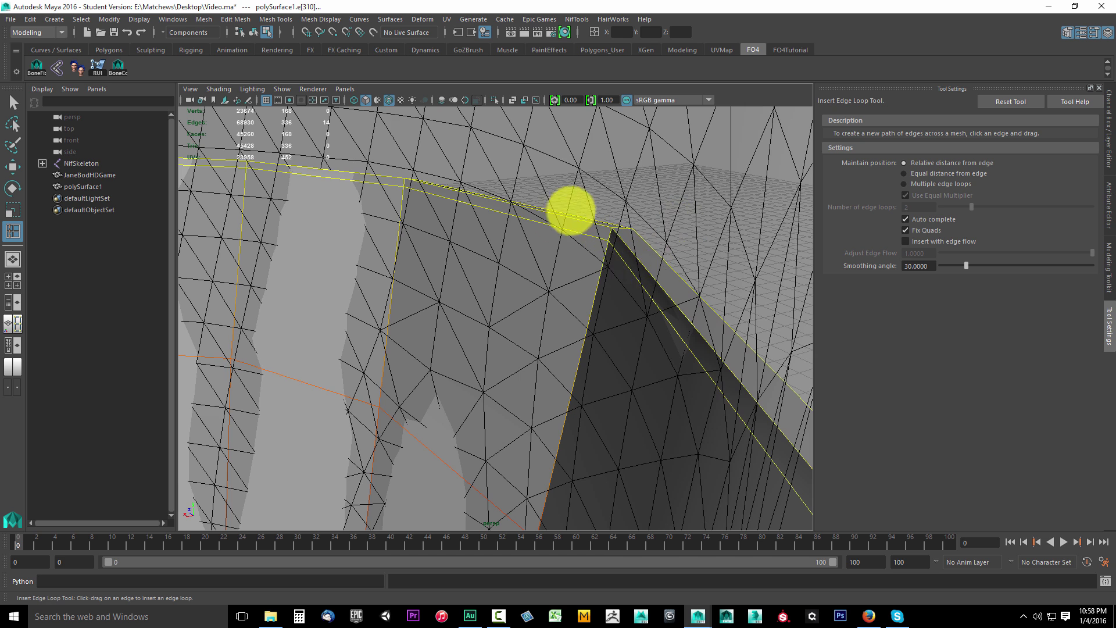
{"action": "left_click_drag", "start_coordinate": [570, 211], "coordinate": [598, 282], "text": "alt"}
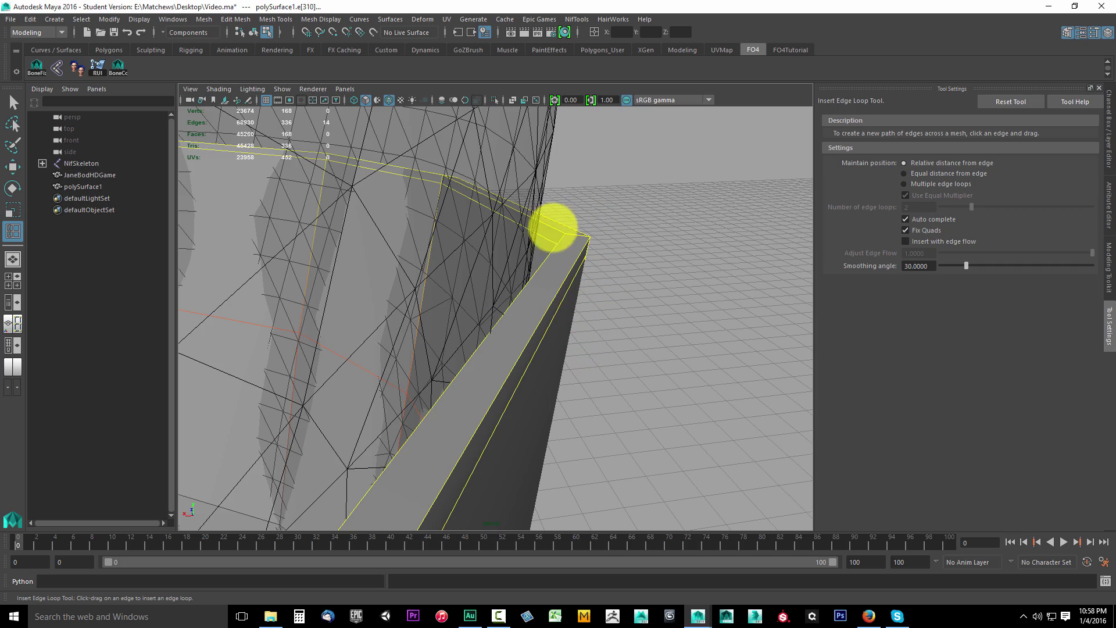
- Insert edge loops just above the garment's bottom rim on the inner and outer sides
{"action": "scroll", "coordinate": [587, 403], "scroll_direction": "down", "scroll_amount": 5}
{"action": "scroll", "coordinate": [595, 376], "scroll_direction": "up", "scroll_amount": 10}
{"action": "left_click_drag", "start_coordinate": [595, 376], "coordinate": [463, 370], "text": "alt"}
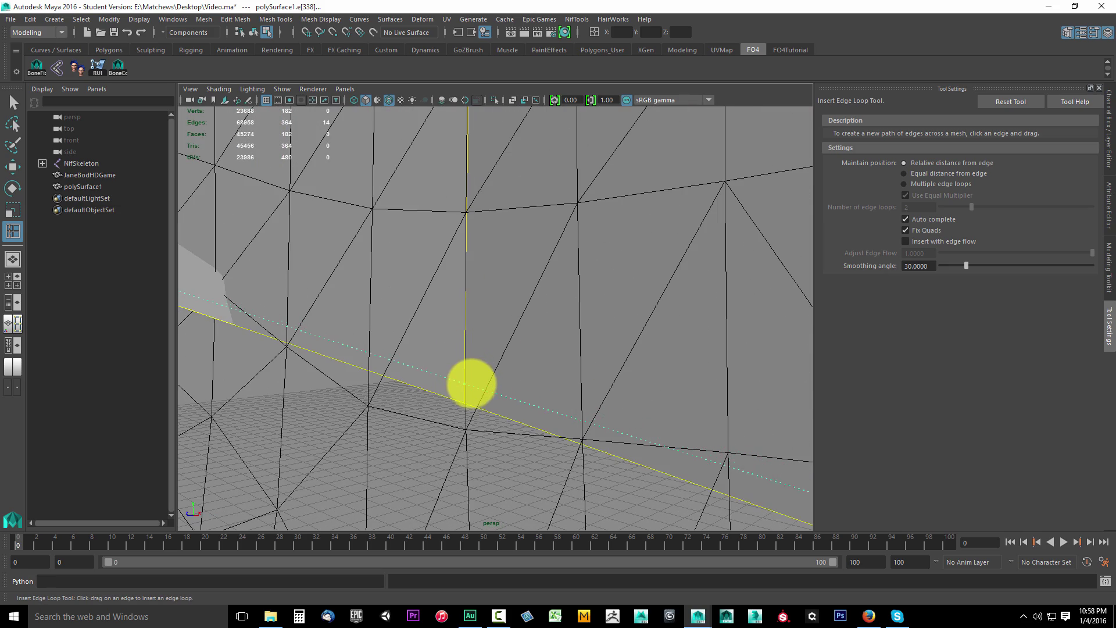
{"action": "left_click_drag", "start_coordinate": [468, 387], "coordinate": [523, 419]}
{"action": "right_click_drag", "start_coordinate": [523, 418], "coordinate": [473, 319], "text": "alt"}
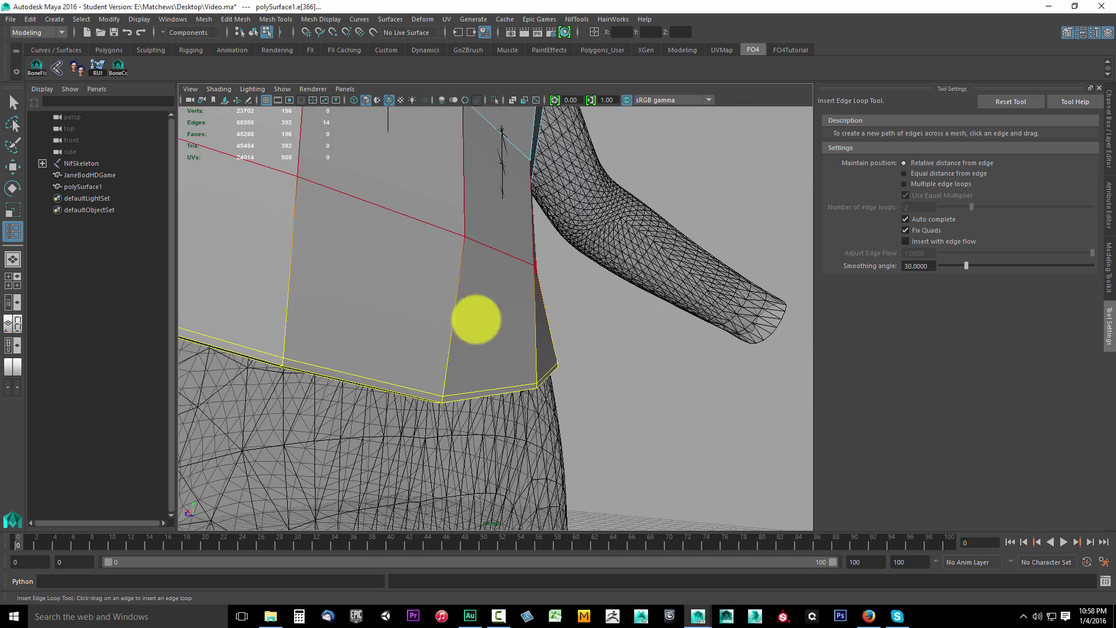
- Leave the Insert Edge Loop tool, clear the edge selection and select the whole garment in object mode
{"action": "key", "text": "w"}
{"action": "left_click_drag", "start_coordinate": [528, 210], "coordinate": [553, 379], "text": "alt"}
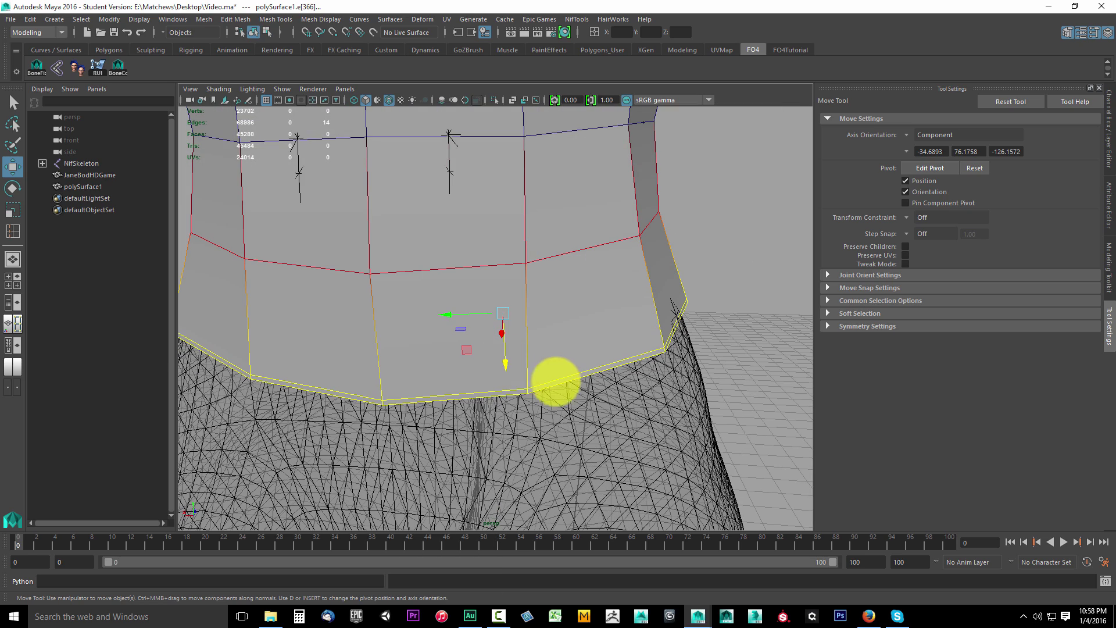
{"action": "left_click", "coordinate": [717, 262]}
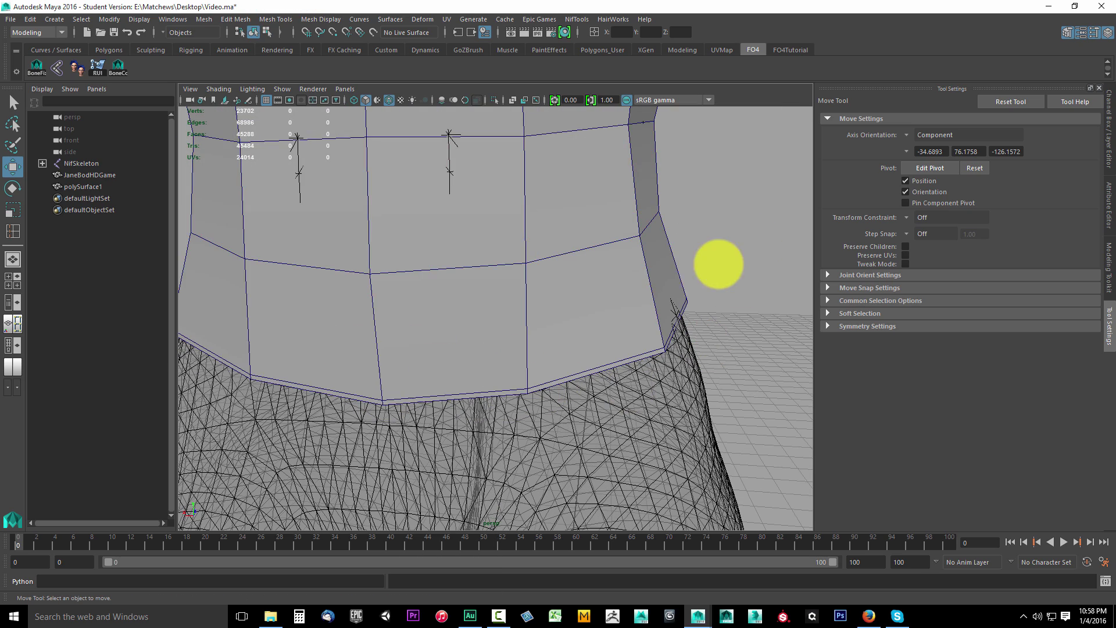
{"action": "left_click_drag", "start_coordinate": [717, 262], "coordinate": [548, 212], "text": "alt"}
{"action": "key", "text": "F8"}
{"action": "left_click_drag", "start_coordinate": [598, 286], "coordinate": [529, 342], "text": "alt"}
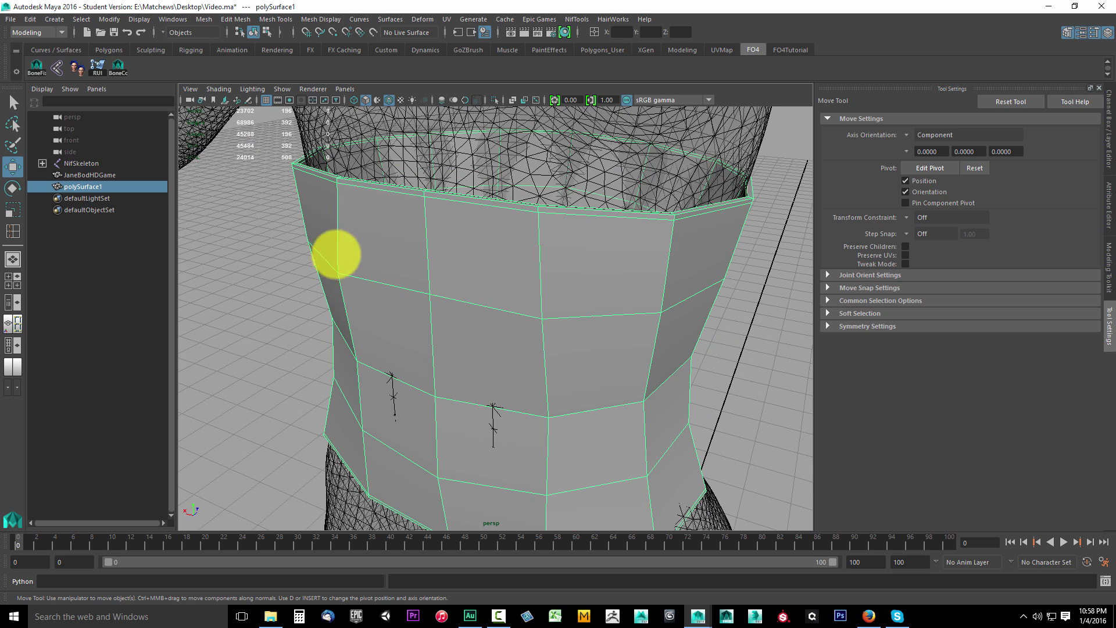
{"action": "left_click_drag", "start_coordinate": [476, 294], "coordinate": [491, 295], "text": "alt"}
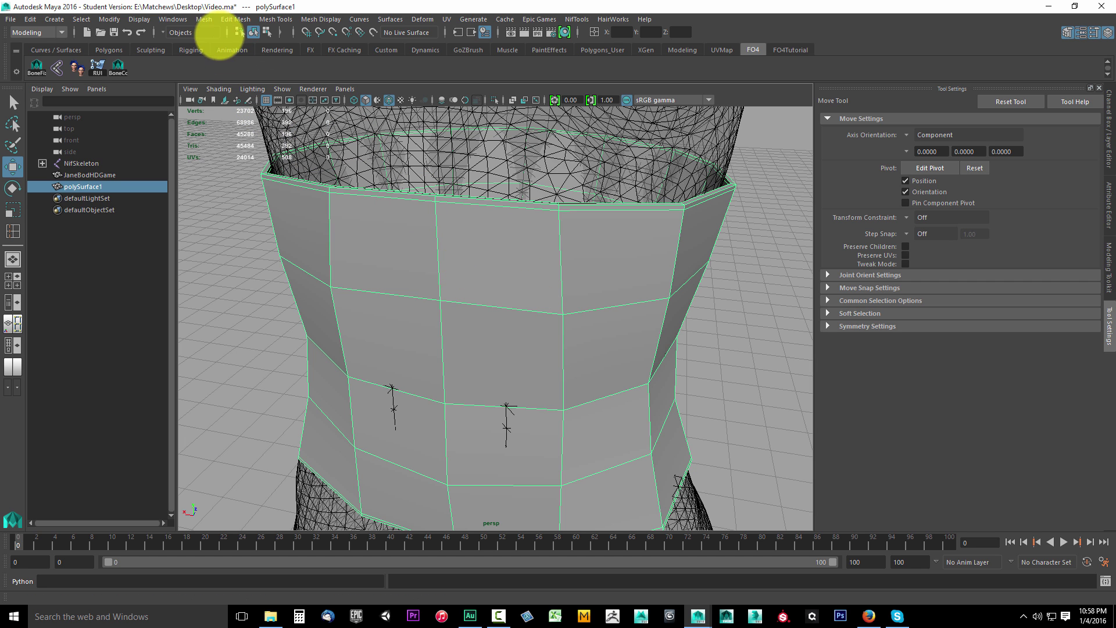
- Smooth the garment mesh with one division and check the top rim
{"action": "left_click", "coordinate": [204, 20]}
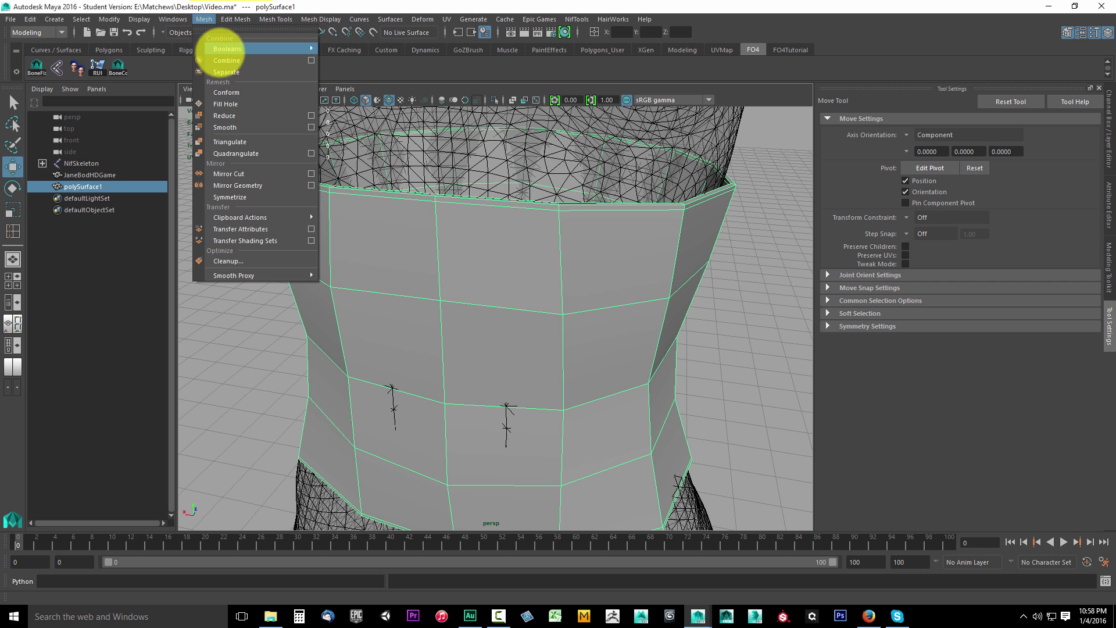
{"action": "left_click", "coordinate": [221, 124]}
{"action": "left_click_drag", "start_coordinate": [609, 345], "coordinate": [516, 187], "text": "alt"}
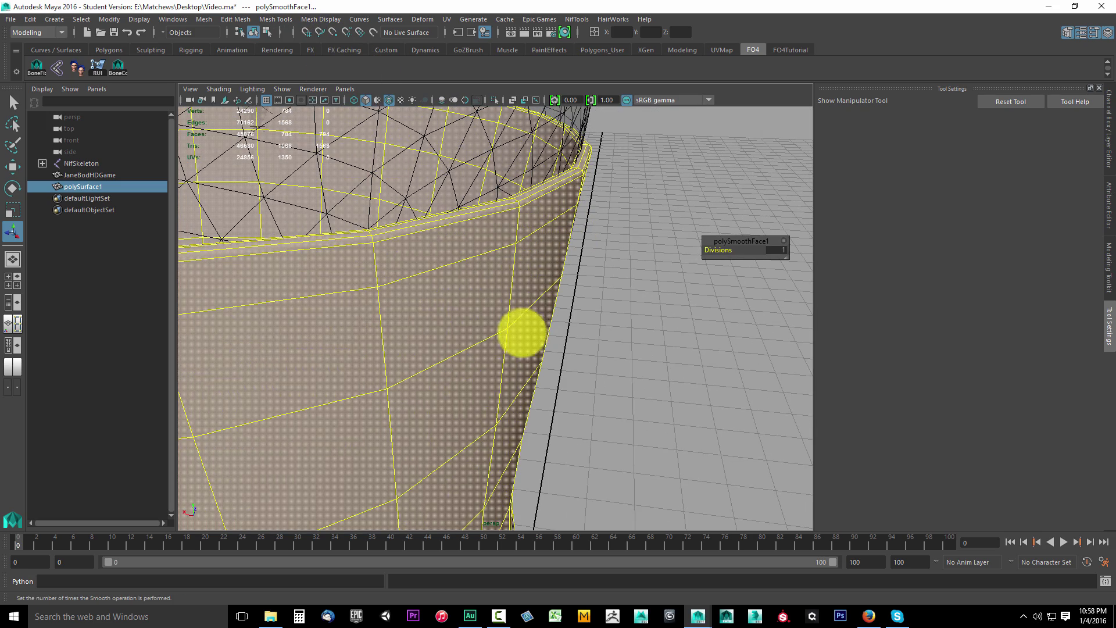
{"action": "left_click_drag", "start_coordinate": [520, 329], "coordinate": [450, 242], "text": "alt"}
- In vertex mode, select the mirrored bottom-rim vertices at the hips where the body pokes through and move them outward
{"action": "right_click_drag", "start_coordinate": [450, 242], "coordinate": [419, 231]}
{"action": "key", "text": "f"}
{"action": "left_click", "coordinate": [713, 165]}
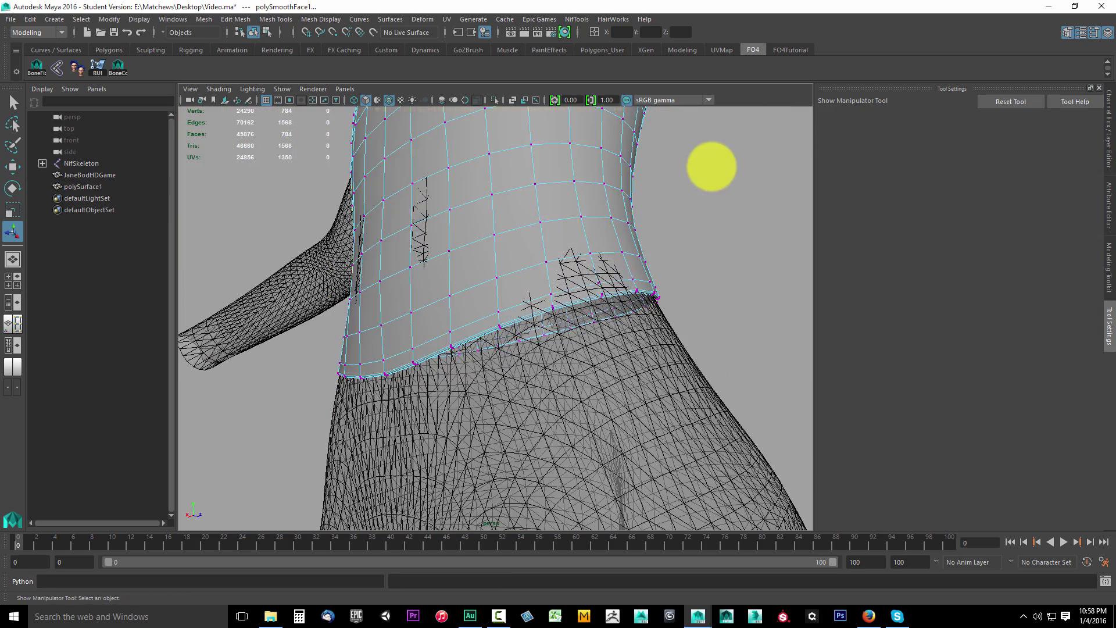
{"action": "left_click_drag", "start_coordinate": [598, 356], "coordinate": [523, 156], "text": "alt"}
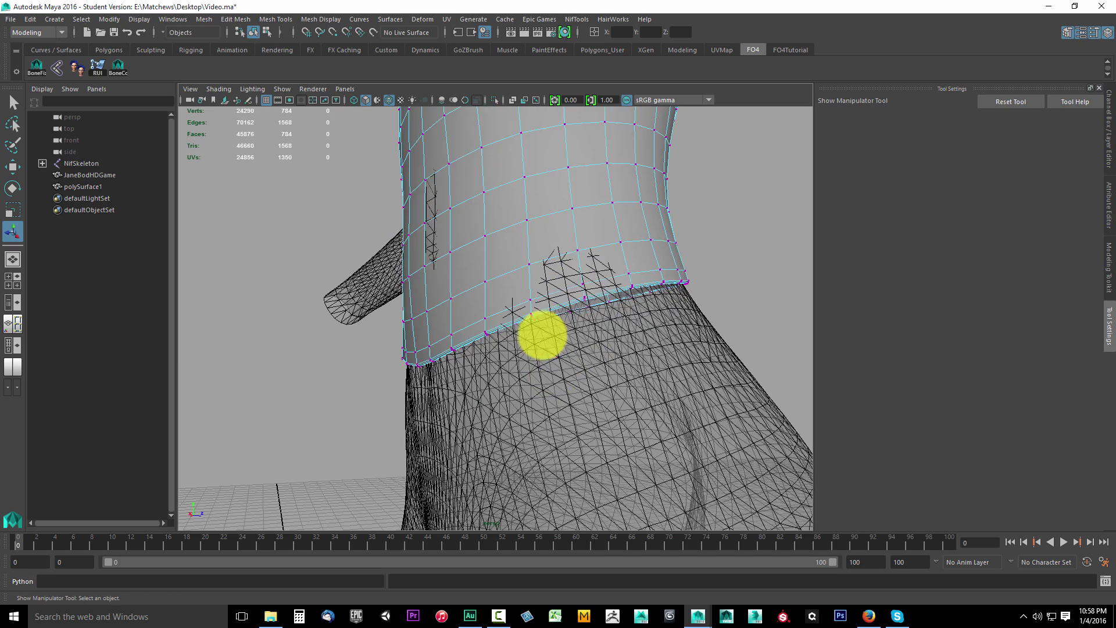
{"action": "left_click_drag", "start_coordinate": [542, 336], "coordinate": [506, 374], "text": "alt"}
{"action": "right_click_drag", "start_coordinate": [506, 374], "coordinate": [523, 371], "text": "alt"}
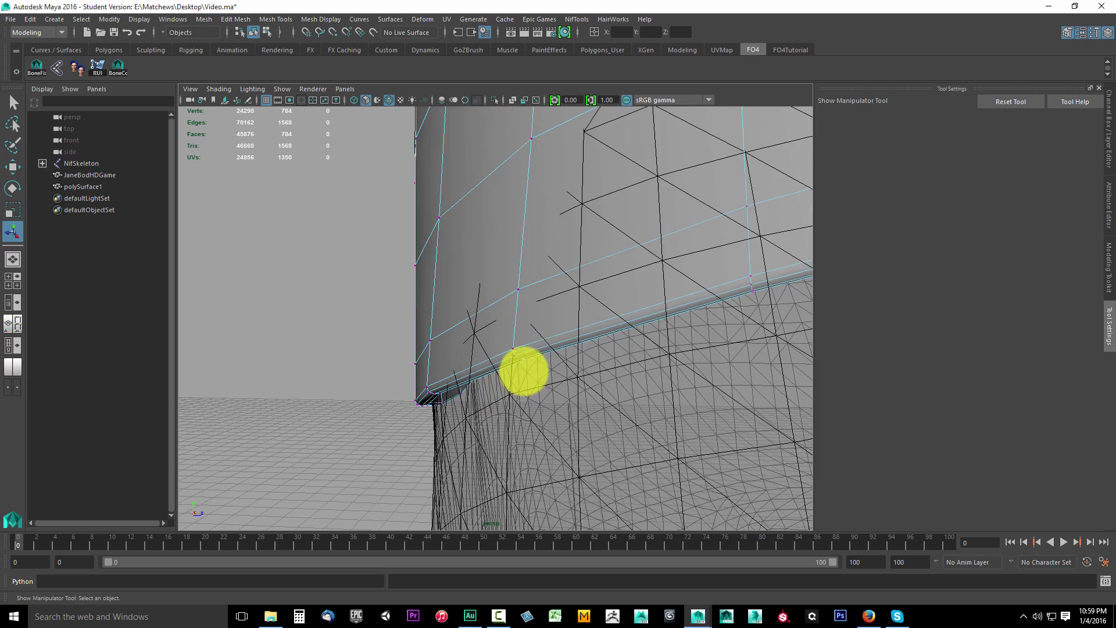
{"action": "left_click_drag", "start_coordinate": [526, 355], "coordinate": [525, 364], "text": "alt"}
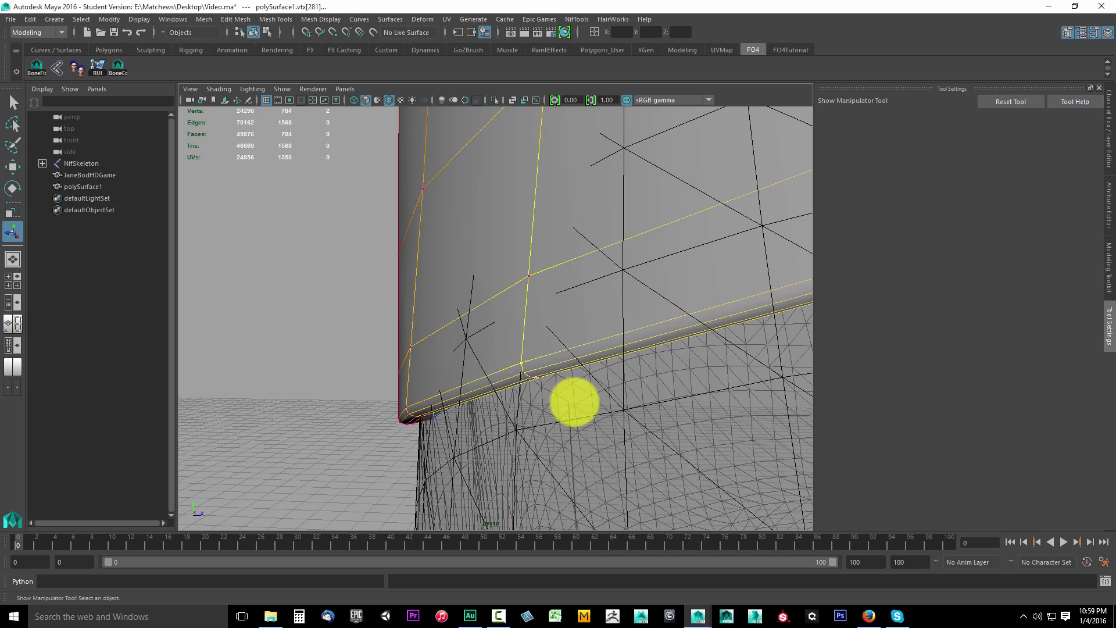
{"action": "left_click_drag", "start_coordinate": [574, 403], "coordinate": [677, 431], "text": "alt"}
{"action": "key", "text": "w"}
{"action": "left_click_drag", "start_coordinate": [588, 395], "coordinate": [432, 303], "text": "alt"}
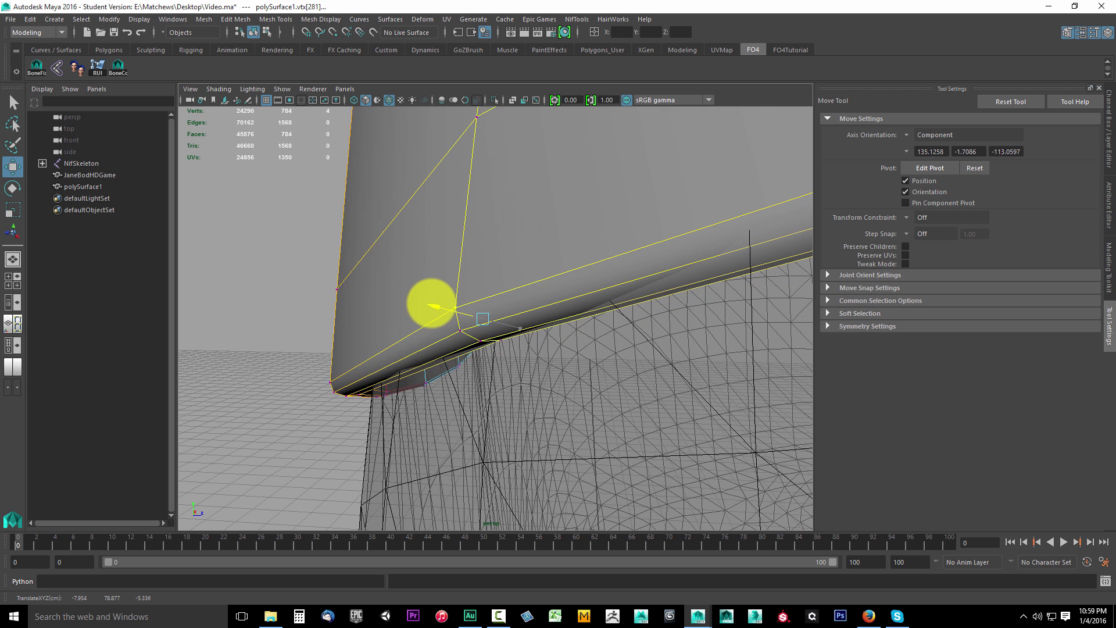
{"action": "left_click_drag", "start_coordinate": [488, 368], "coordinate": [463, 394], "text": "alt"}
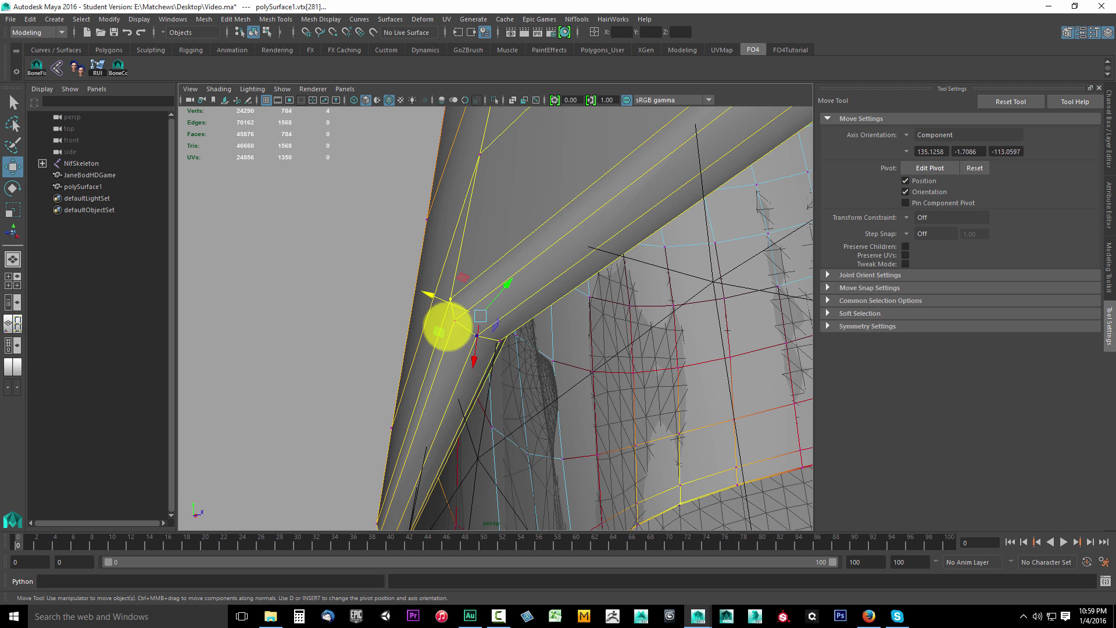
{"action": "left_click_drag", "start_coordinate": [424, 291], "coordinate": [385, 283]}
- Select the neighbouring mirrored vertices along the bottom rim and move them outward to clear the body
{"action": "left_click_drag", "start_coordinate": [507, 330], "coordinate": [552, 403], "text": "alt"}
{"action": "left_click", "coordinate": [513, 262]}
{"action": "left_click", "coordinate": [323, 306], "text": "shift"}
{"action": "key", "text": "alt"}
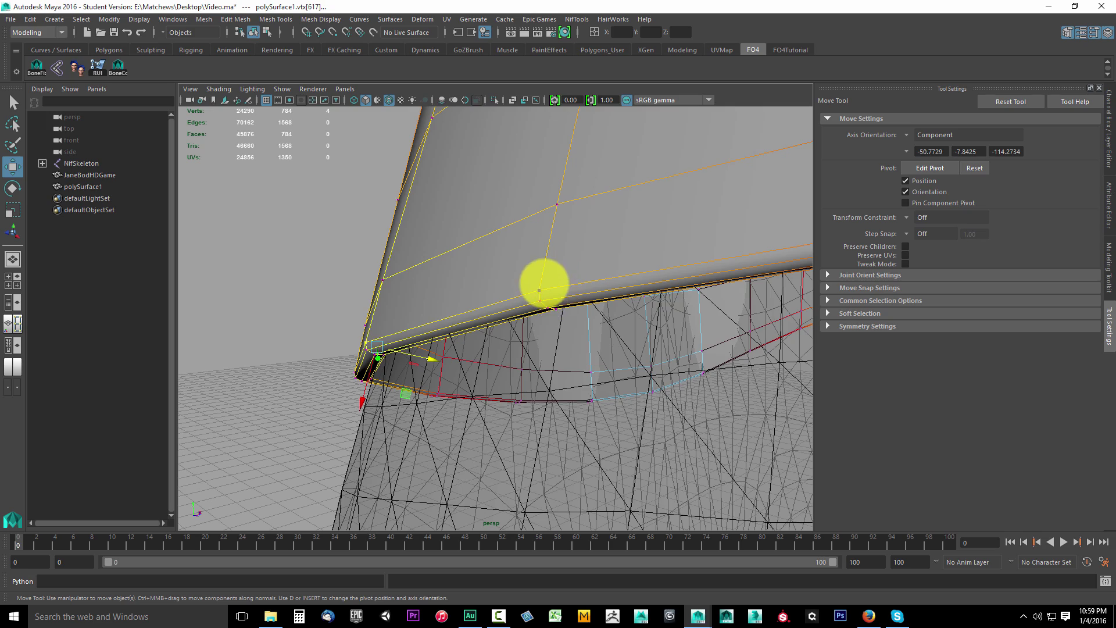
{"action": "left_click", "coordinate": [541, 287]}
{"action": "left_click_drag", "start_coordinate": [542, 287], "coordinate": [535, 384], "text": "alt"}
{"action": "left_click_drag", "start_coordinate": [438, 295], "coordinate": [587, 410], "text": "alt"}
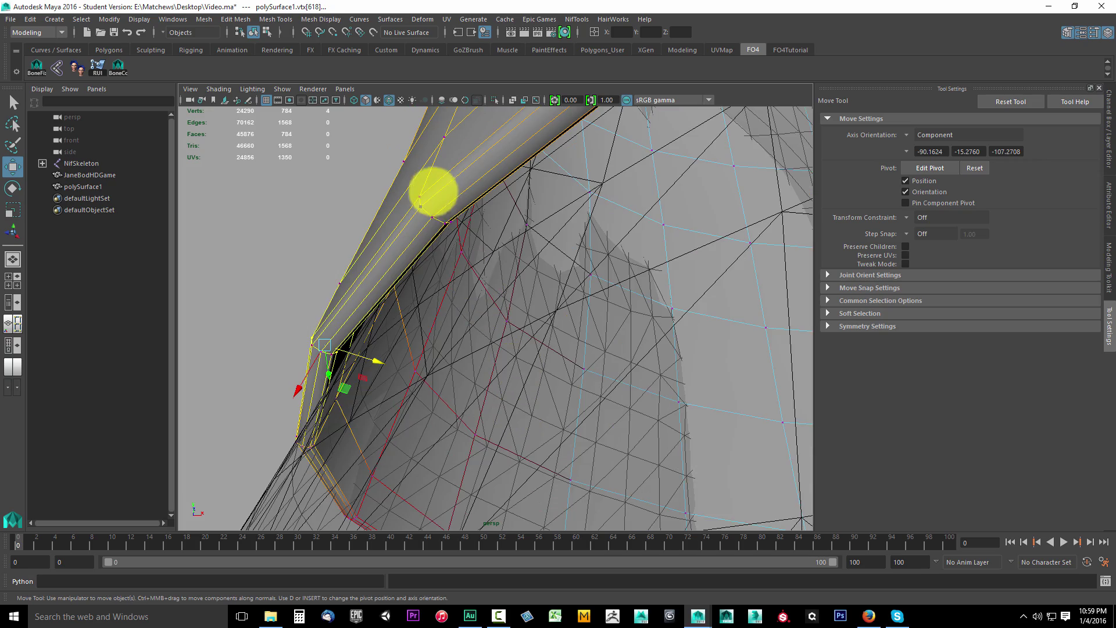
{"action": "left_click_drag", "start_coordinate": [554, 306], "coordinate": [519, 382], "text": "alt"}
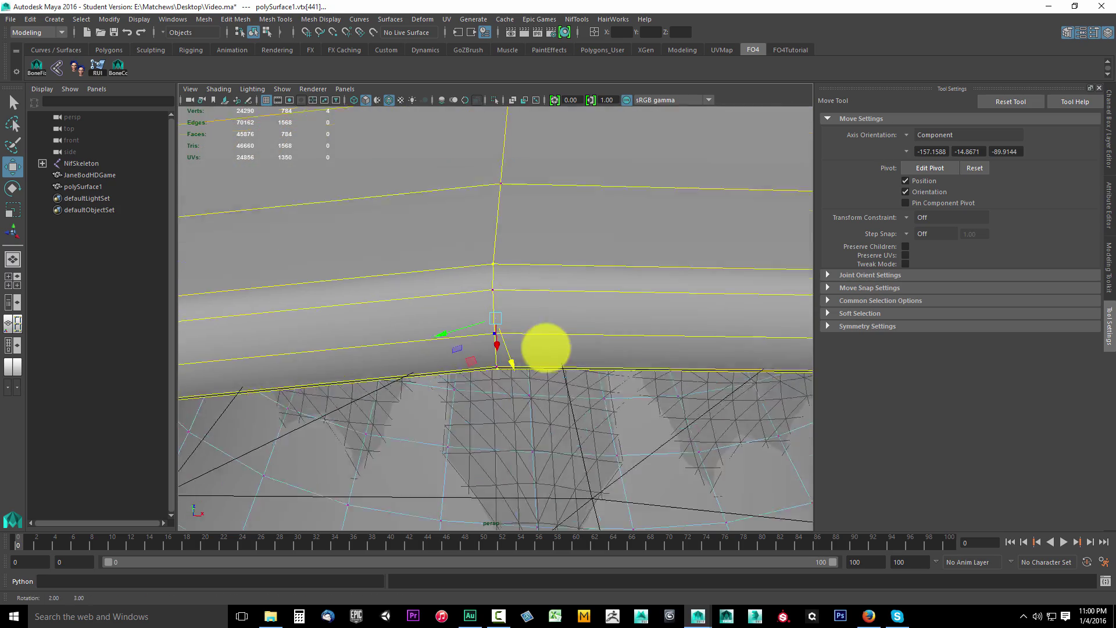
- Align the Move tool's axis to an edge of the bottom rim for adjusting the selected rim vertices
{"action": "left_click", "coordinate": [906, 151]}
{"action": "left_click", "coordinate": [941, 186]}
{"action": "left_click", "coordinate": [506, 326]}
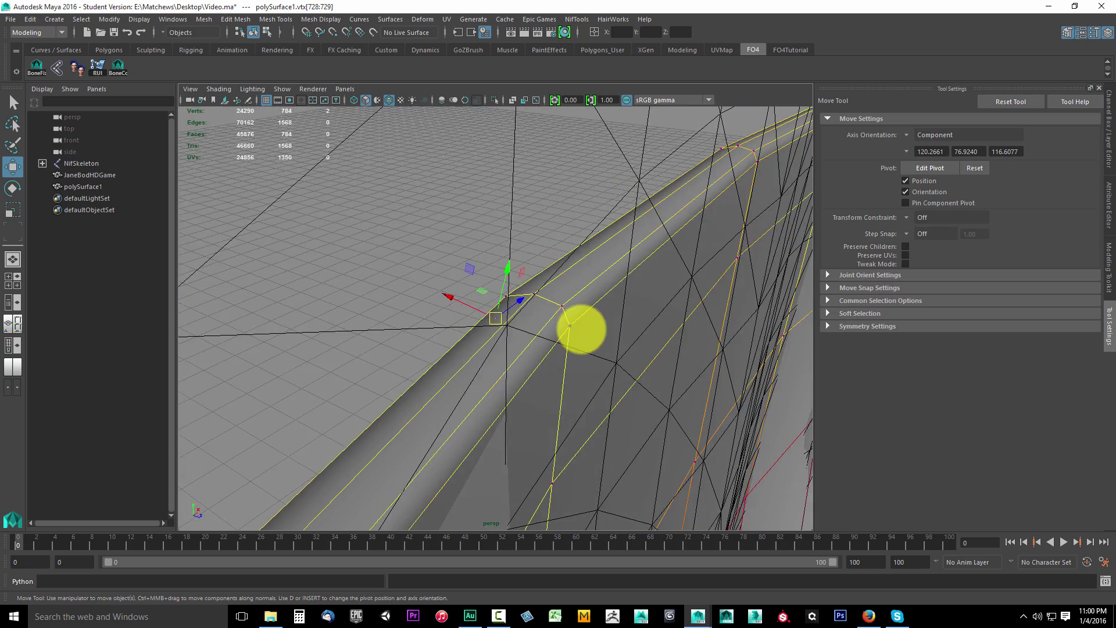
{"action": "left_click_drag", "start_coordinate": [581, 329], "coordinate": [475, 319], "text": "alt"}
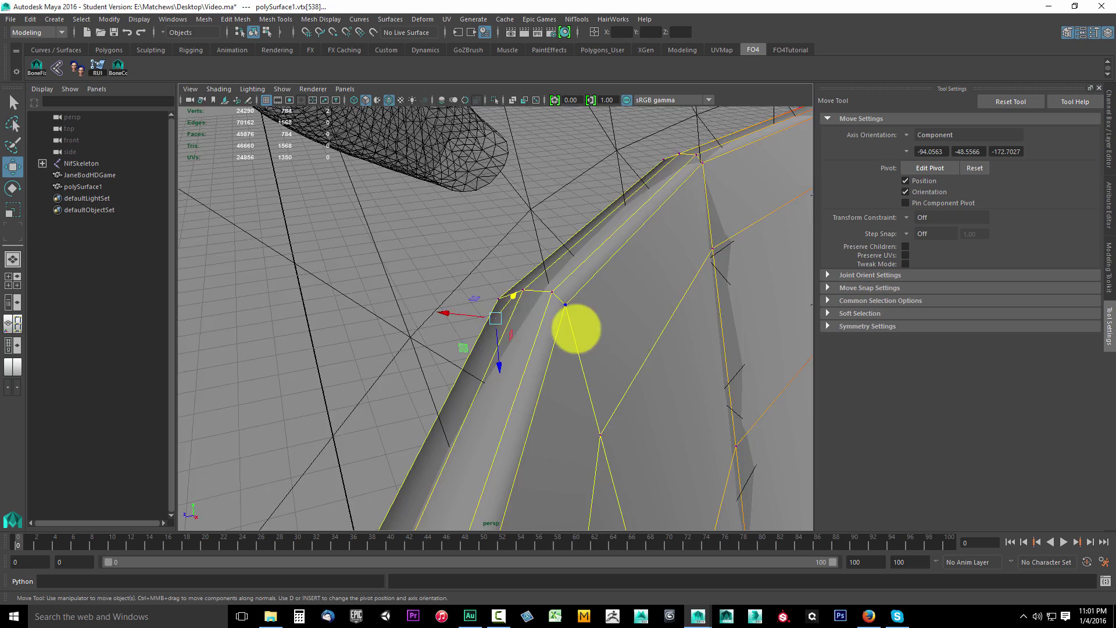
- Align the Move tool's axis to an edge of the top rim and adjust the mirrored rim vertices
{"action": "left_click_drag", "start_coordinate": [576, 328], "coordinate": [669, 290], "text": "alt"}
{"action": "left_click", "coordinate": [906, 151]}
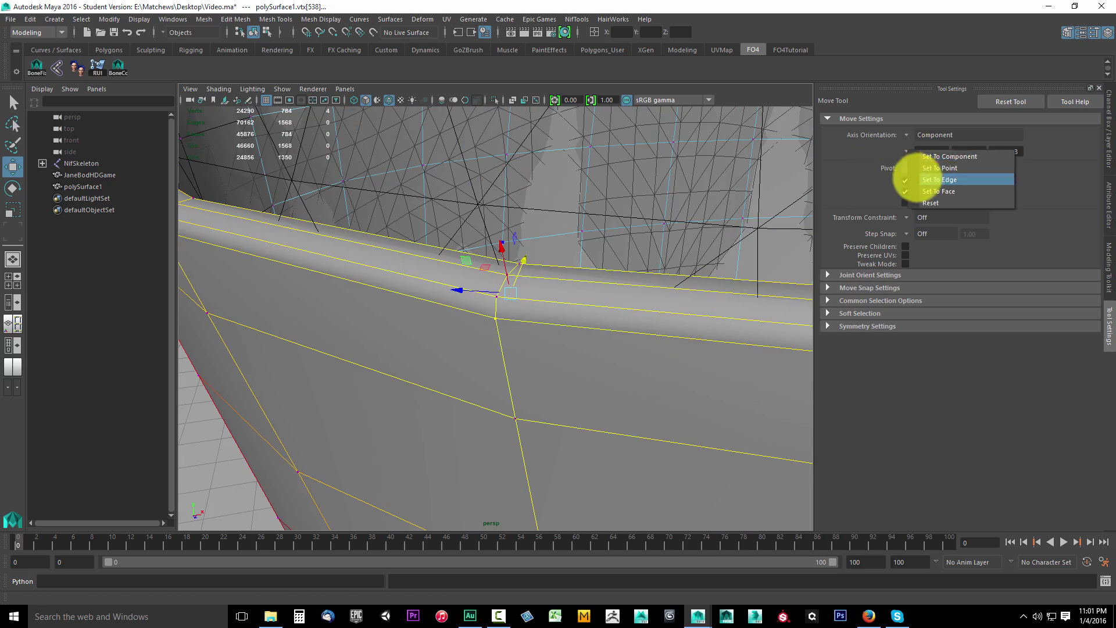
{"action": "left_click", "coordinate": [921, 185]}
{"action": "left_click", "coordinate": [500, 285]}
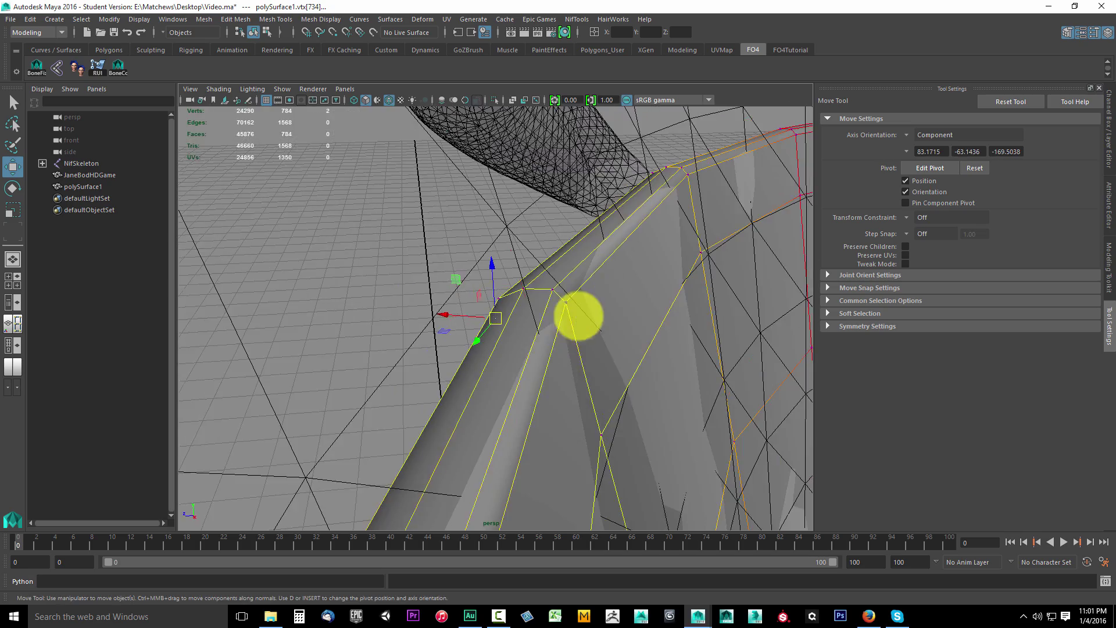
{"action": "left_click_drag", "start_coordinate": [578, 316], "coordinate": [323, 294], "text": "alt"}
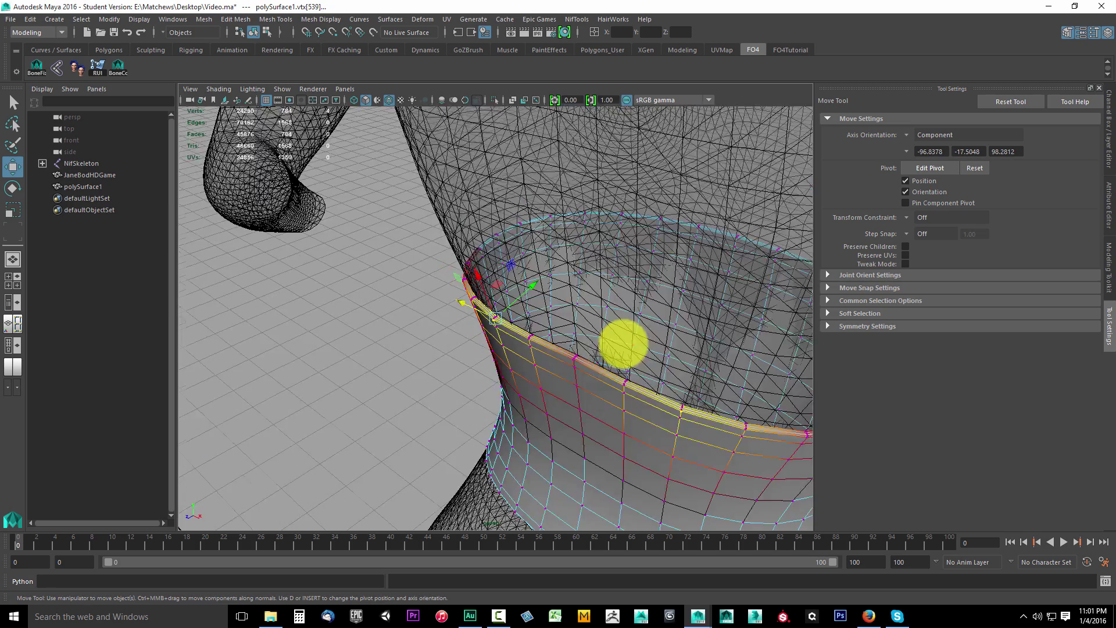
{"action": "left_click_drag", "start_coordinate": [541, 289], "coordinate": [539, 290]}
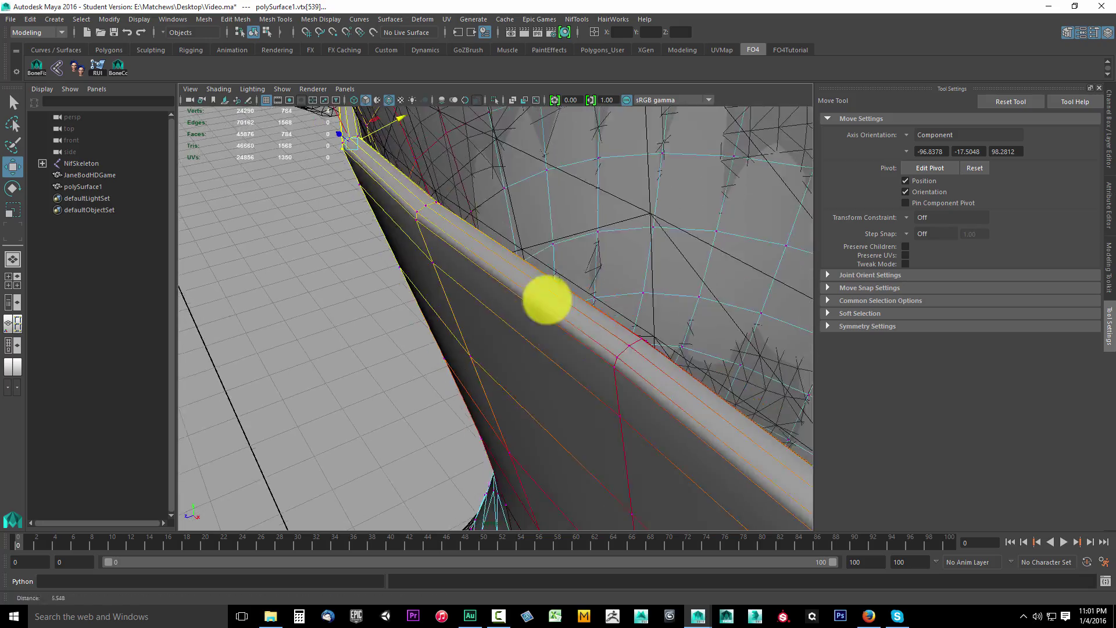
- Select the mirrored vertices beside the two poke-through spots on the lower garment and move them outward over the body
{"action": "scroll", "coordinate": [662, 354], "scroll_direction": "down", "scroll_amount": 5}
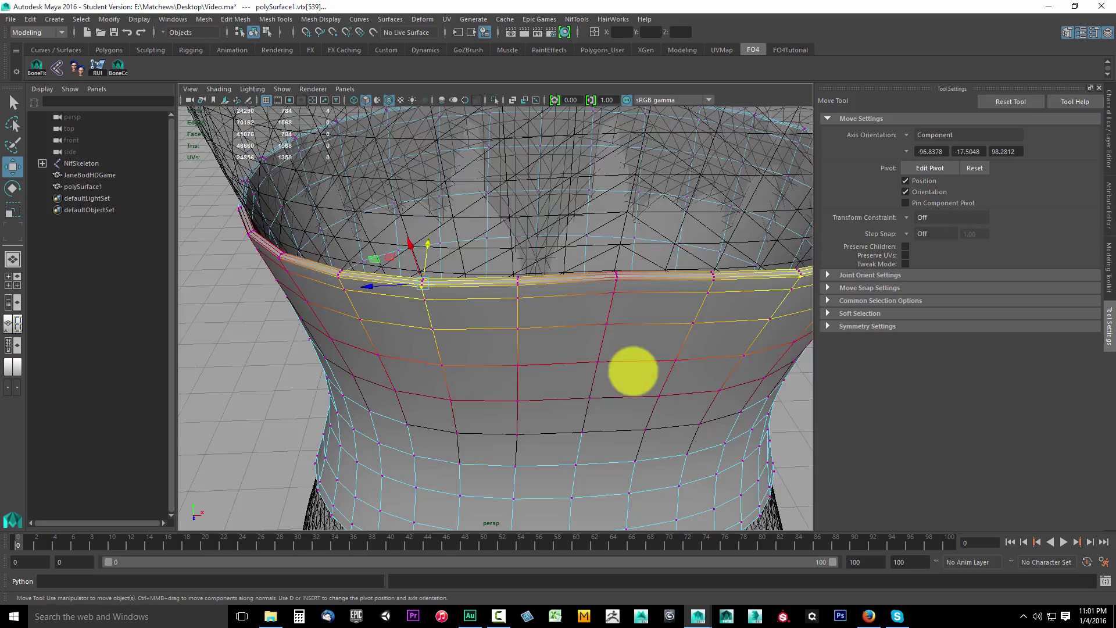
{"action": "middle_click_drag", "start_coordinate": [438, 332], "coordinate": [618, 369], "text": "alt"}
{"action": "scroll", "coordinate": [585, 382], "scroll_direction": "up", "scroll_amount": 5}
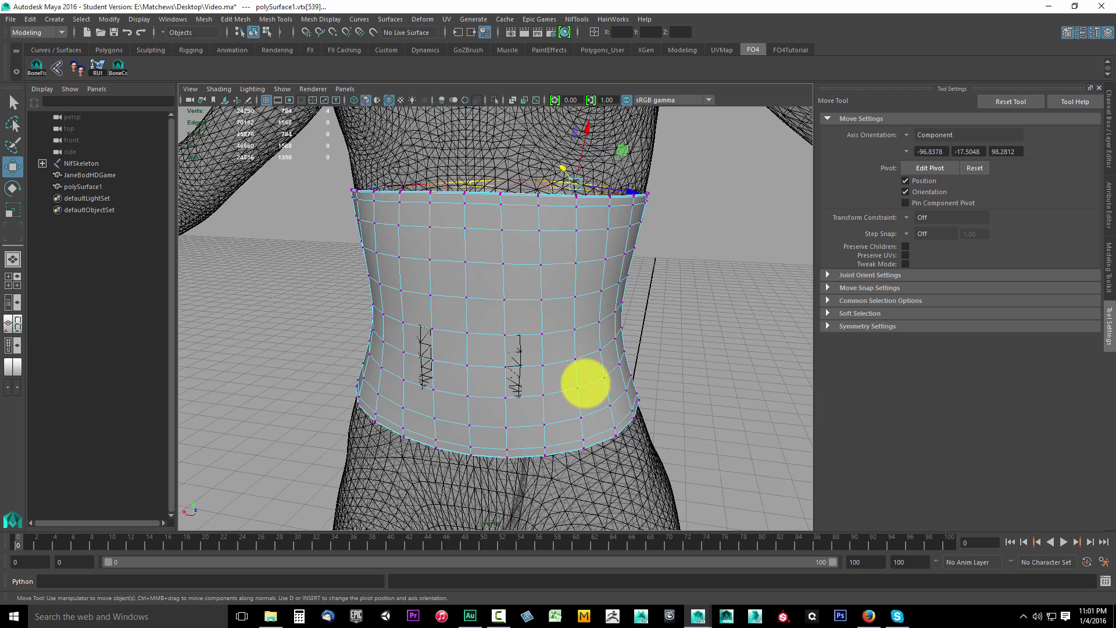
{"action": "scroll", "coordinate": [579, 362], "scroll_direction": "down", "scroll_amount": 3}
{"action": "scroll", "coordinate": [570, 271], "scroll_direction": "up", "scroll_amount": 3}
{"action": "left_click", "coordinate": [523, 289]}
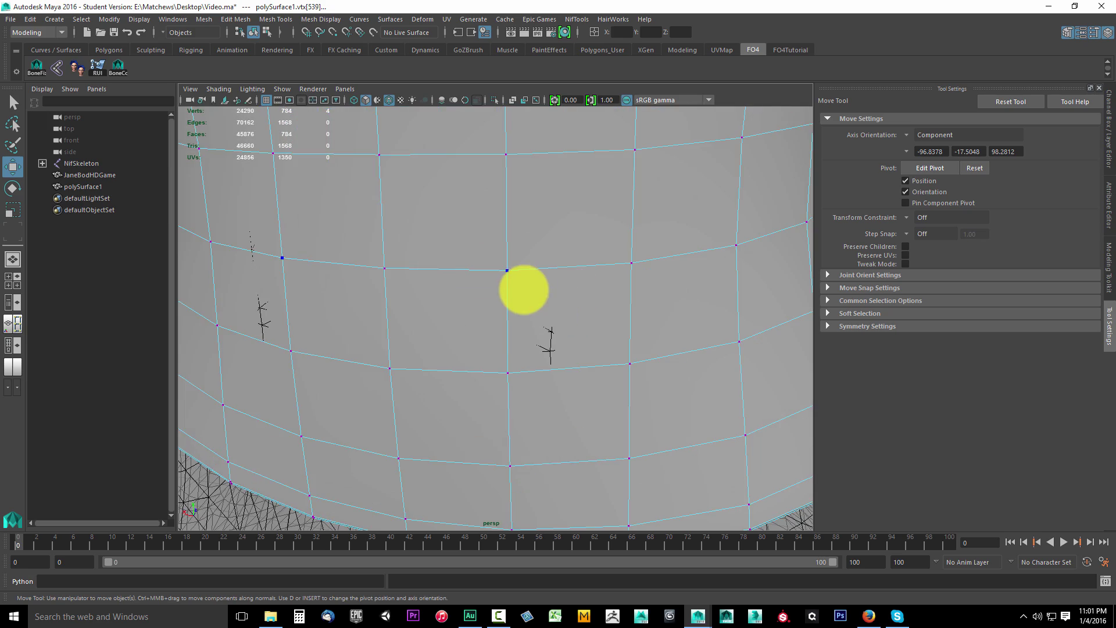
{"action": "key", "text": "f"}
{"action": "left_click_drag", "start_coordinate": [585, 341], "coordinate": [618, 399], "text": "alt"}
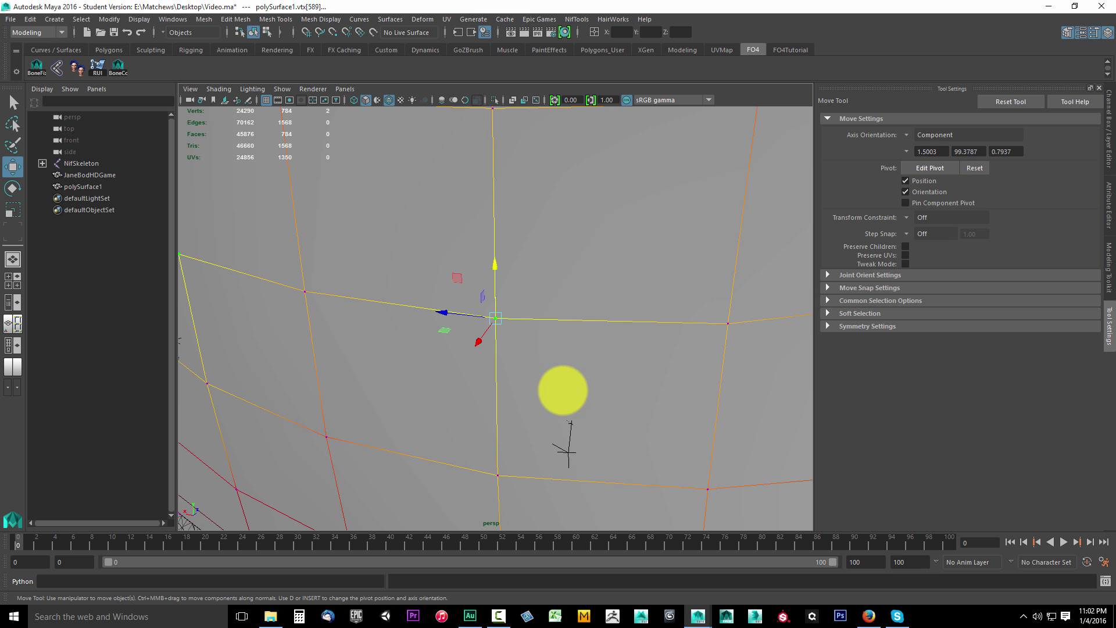
{"action": "left_click_drag", "start_coordinate": [688, 372], "coordinate": [515, 364], "text": "alt"}
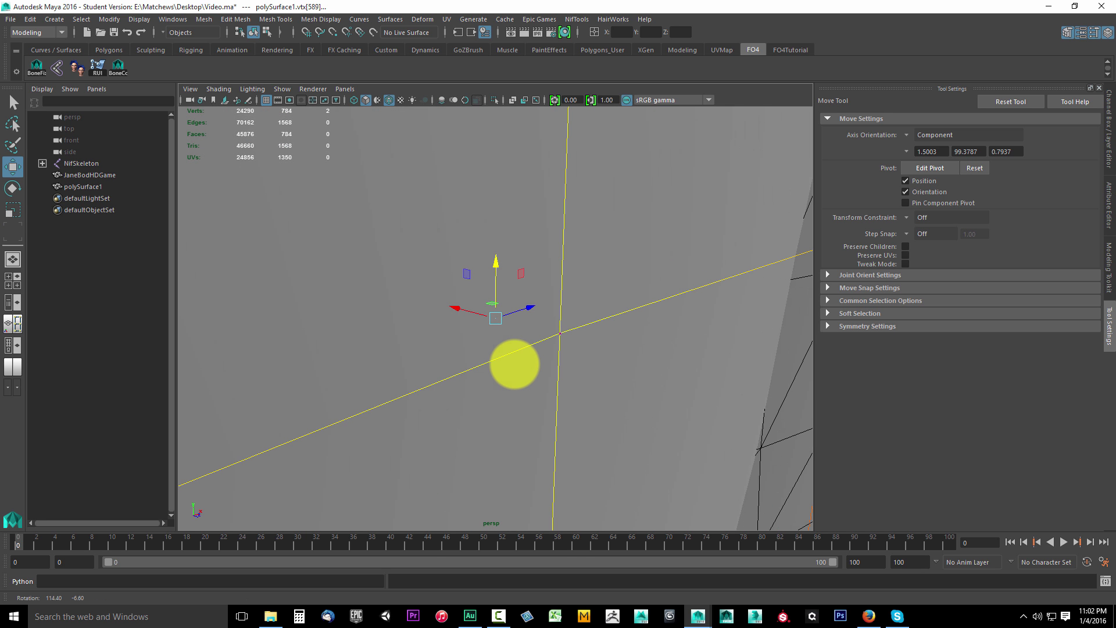
{"action": "left_click", "coordinate": [559, 333], "text": "shift"}
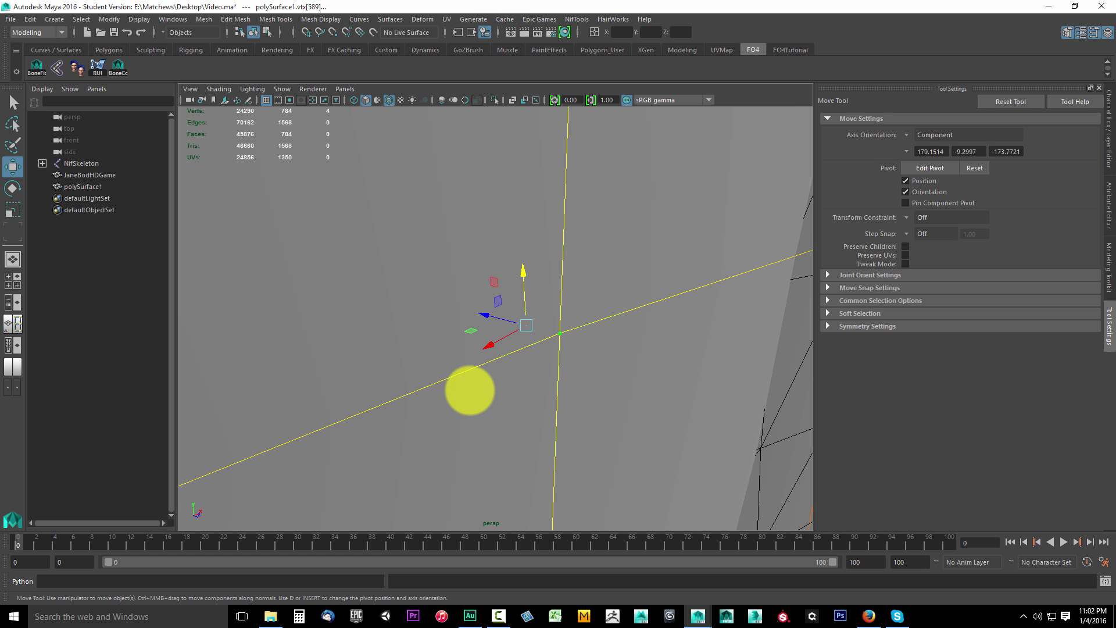
{"action": "left_click_drag", "start_coordinate": [469, 390], "coordinate": [472, 327], "text": "alt"}
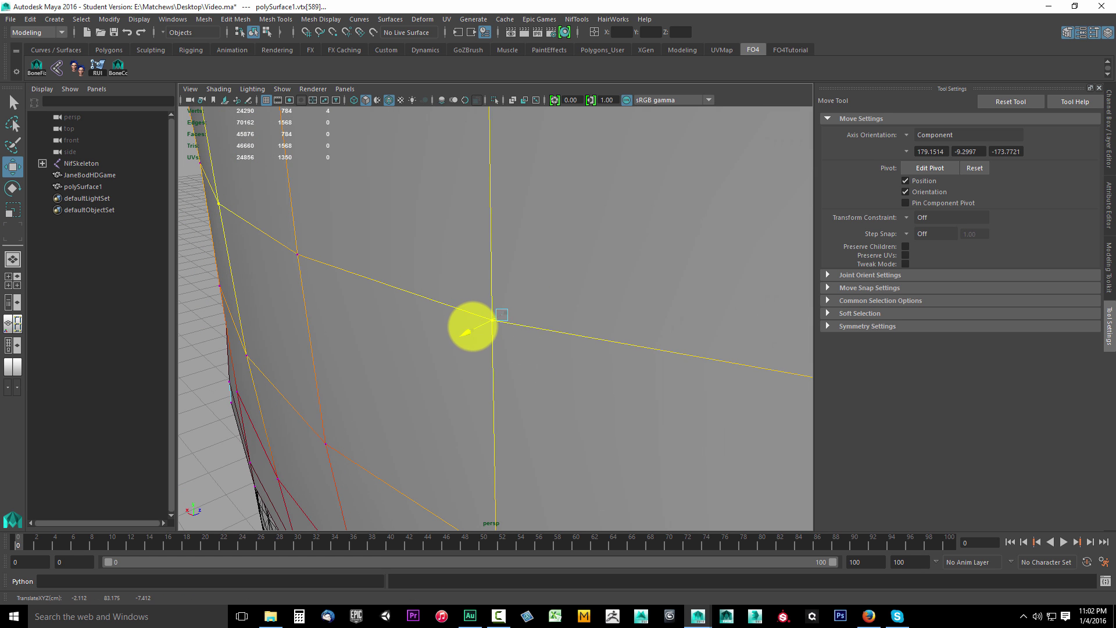
{"action": "left_click_drag", "start_coordinate": [501, 372], "coordinate": [458, 376], "text": "alt"}
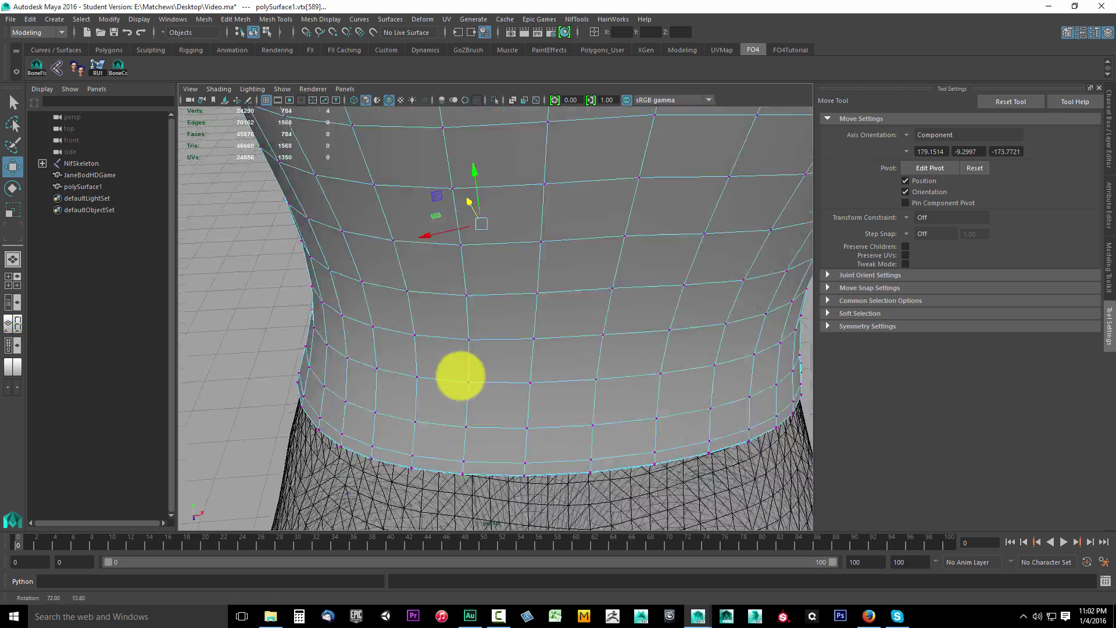
- Return the garment to object mode and apply Smooth to its mesh again
{"action": "middle_click_drag", "start_coordinate": [459, 376], "coordinate": [472, 441], "text": "alt"}
{"action": "left_click_drag", "start_coordinate": [471, 441], "coordinate": [570, 217], "text": "alt"}
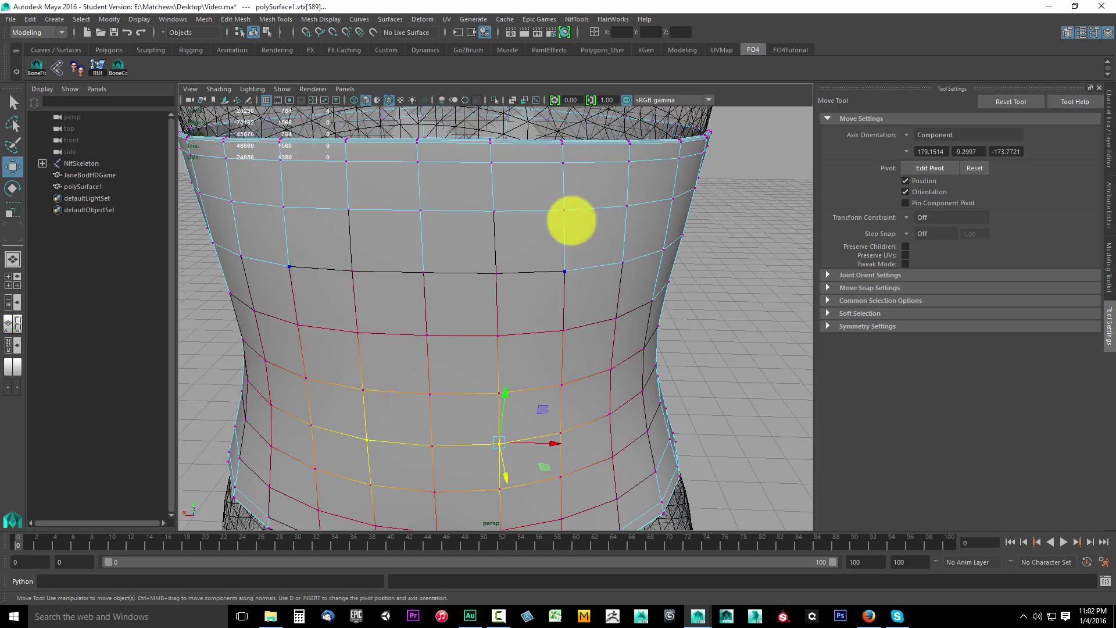
{"action": "key", "text": "F8"}
{"action": "left_click_drag", "start_coordinate": [545, 351], "coordinate": [548, 375], "text": "alt"}
{"action": "scroll", "coordinate": [569, 365], "scroll_direction": "down", "scroll_amount": 5}
{"action": "scroll", "coordinate": [561, 355], "scroll_direction": "up", "scroll_amount": 5}
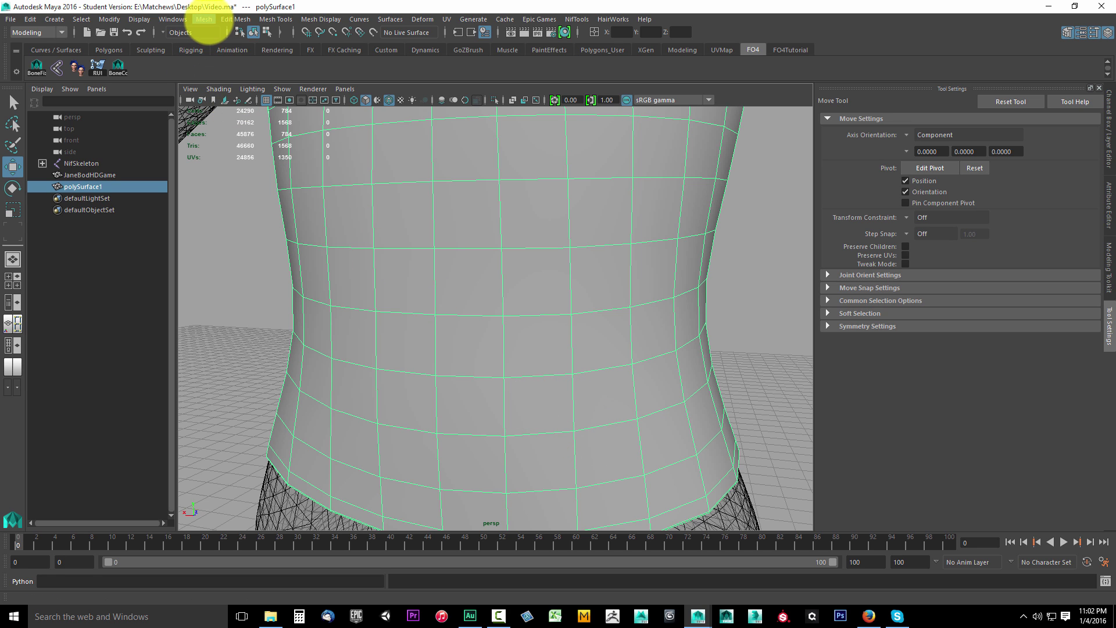
{"action": "left_click", "coordinate": [204, 19]}
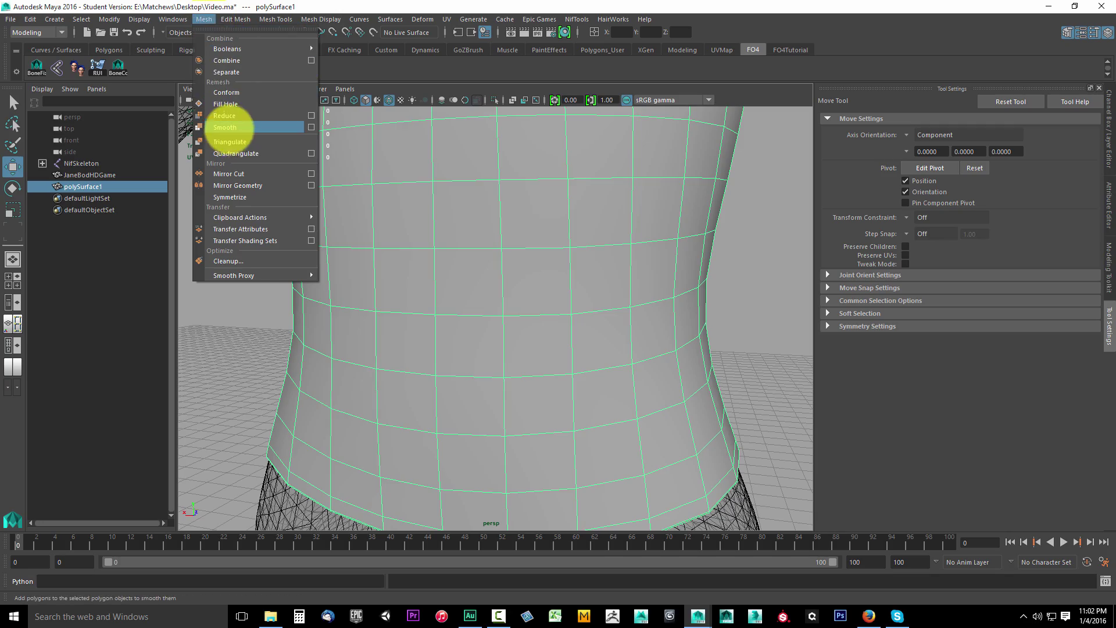
{"action": "left_click", "coordinate": [224, 127]}
- Switch the smoothed garment to vertex mode and inspect its top rim
{"action": "left_click_drag", "start_coordinate": [767, 321], "coordinate": [644, 299], "text": "alt"}
{"action": "middle_click_drag", "start_coordinate": [643, 299], "coordinate": [429, 322], "text": "alt"}
{"action": "left_click_drag", "start_coordinate": [429, 321], "coordinate": [598, 299], "text": "alt"}
{"action": "right_click_drag", "start_coordinate": [473, 236], "coordinate": [443, 287]}
{"action": "left_click_drag", "start_coordinate": [443, 287], "coordinate": [366, 339], "text": "alt"}
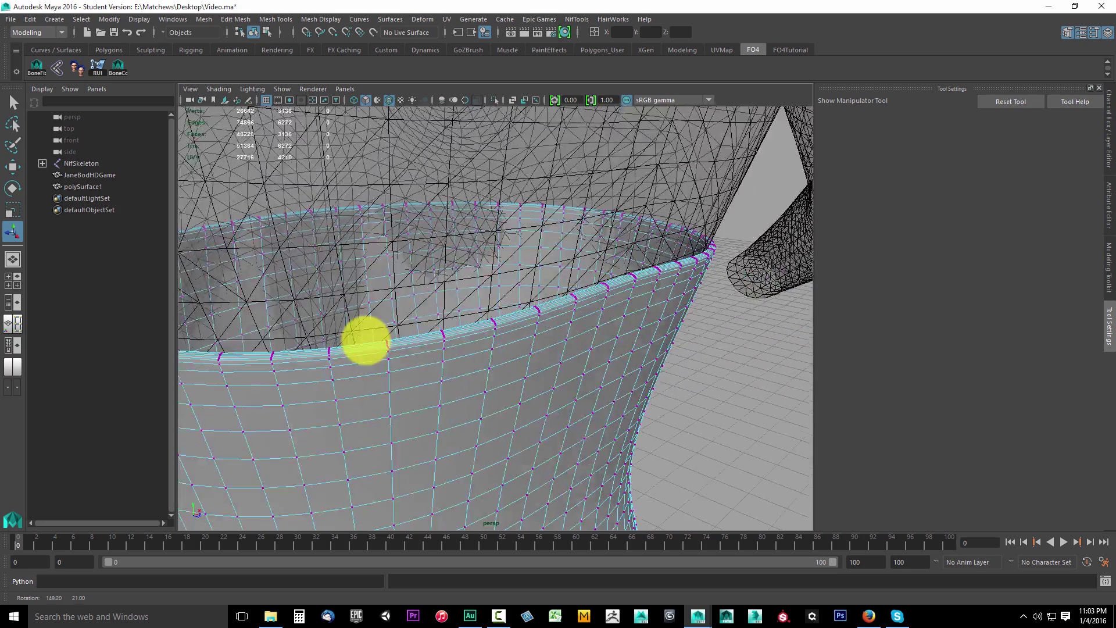